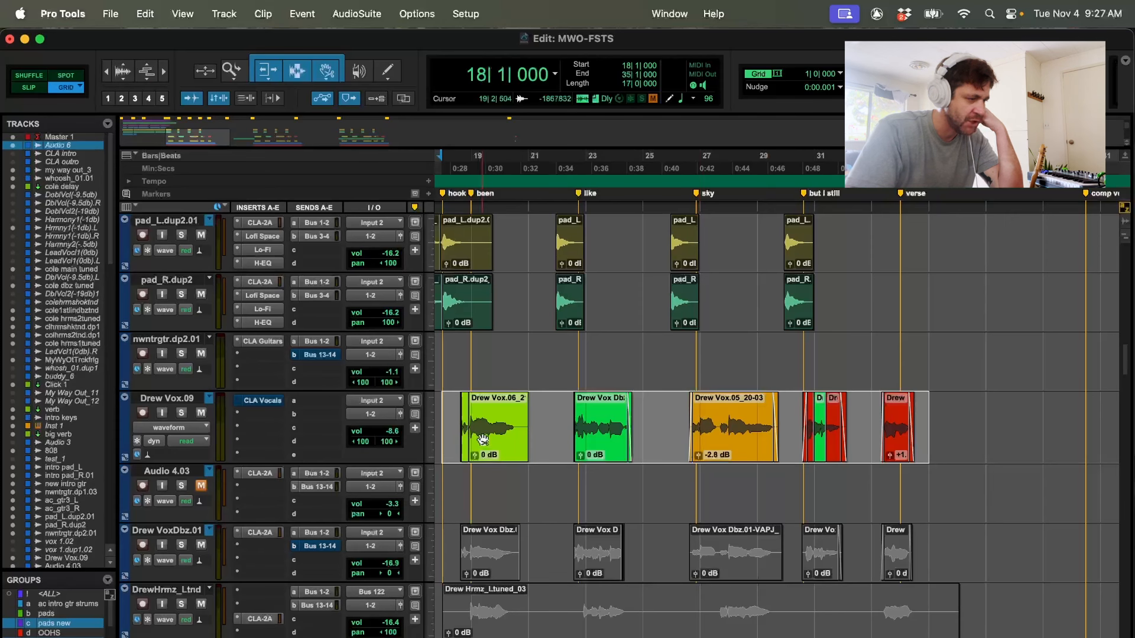
Play the hook on the lead vocal track from bar 18 with CLA Vocals bypassed, following playback to the verse marker
{"action": "left_click", "coordinate": [453, 416]}
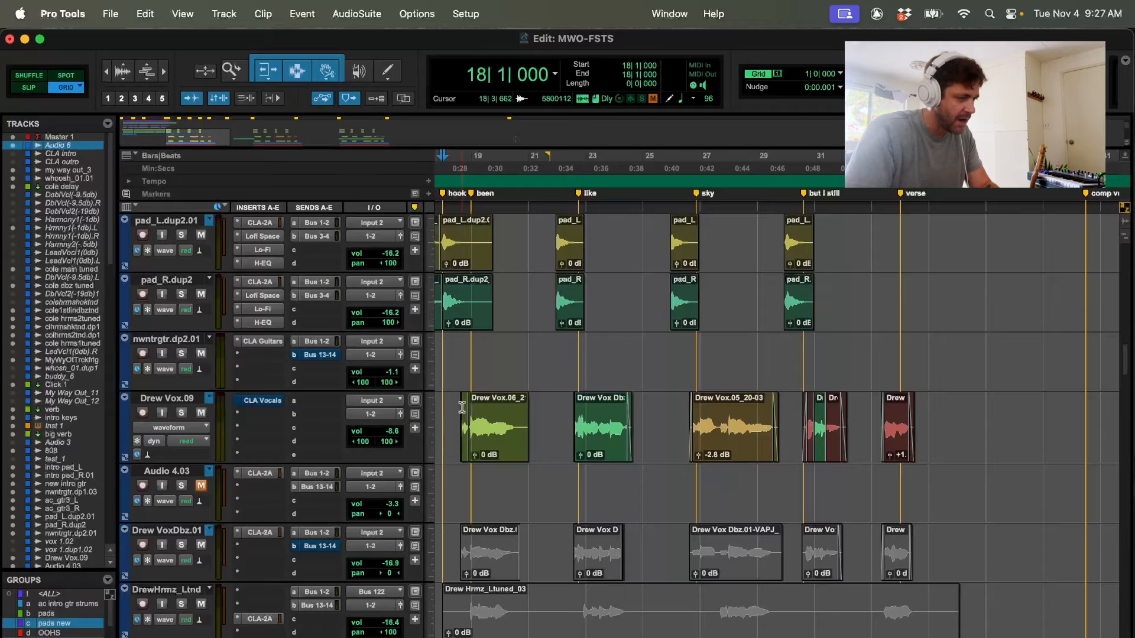
{"action": "key", "text": "t"}
{"action": "scroll", "coordinate": [456, 407], "scroll_direction": "right", "scroll_amount": 3}
{"action": "scroll", "coordinate": [456, 407], "scroll_direction": "right", "scroll_amount": 1}
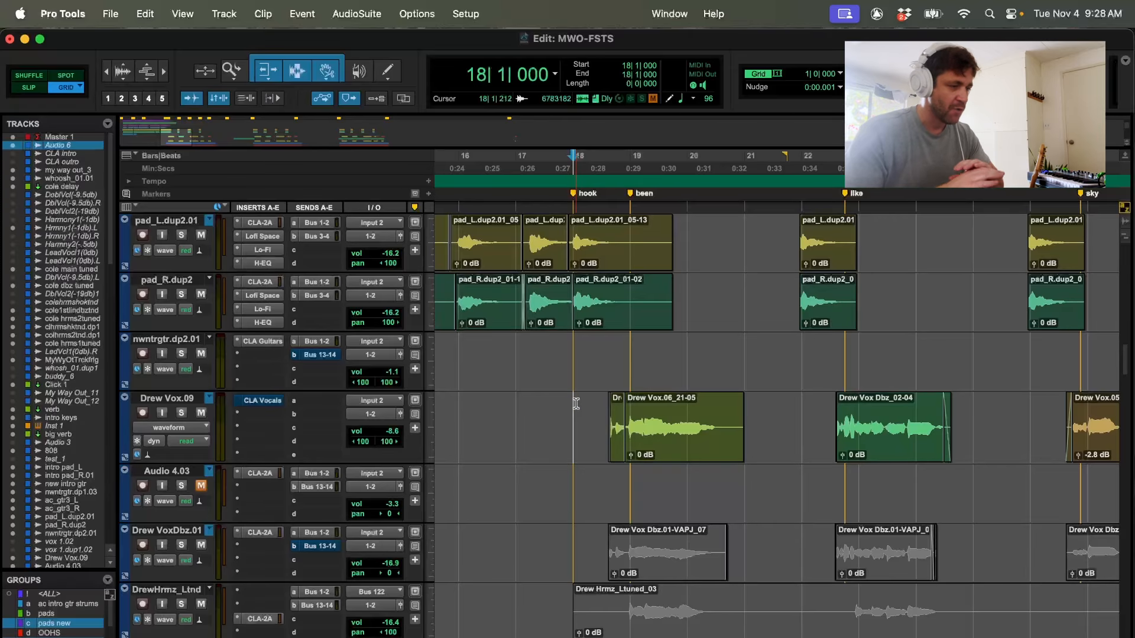
{"action": "key", "text": "space"}
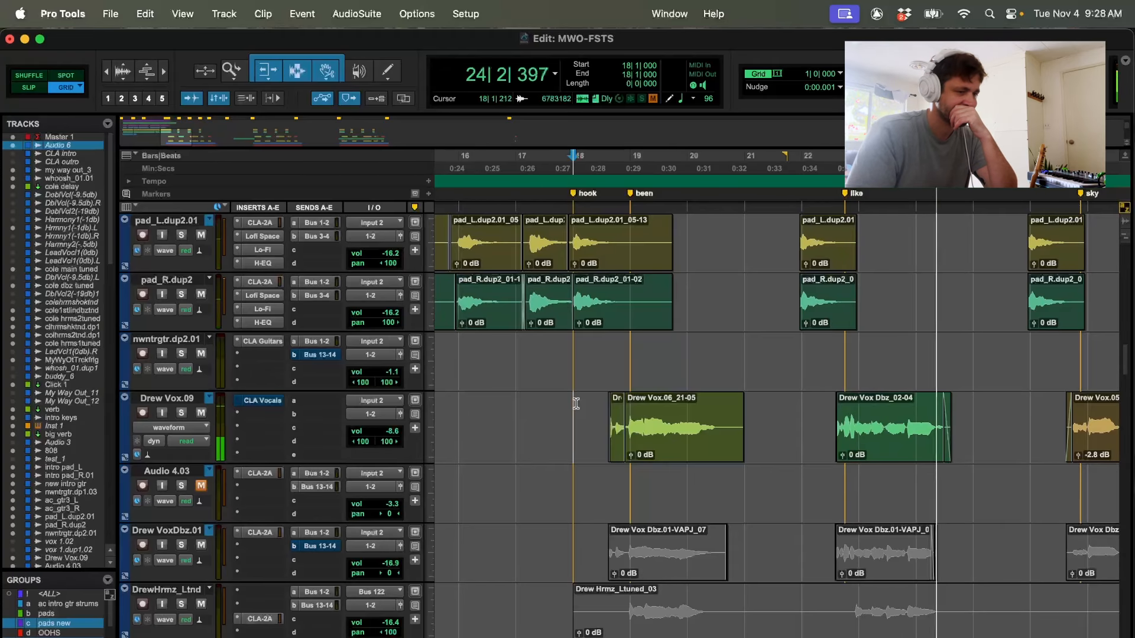
{"action": "scroll", "coordinate": [576, 403], "scroll_direction": "right", "scroll_amount": 2}
{"action": "scroll", "coordinate": [576, 404], "scroll_direction": "right", "scroll_amount": 3}
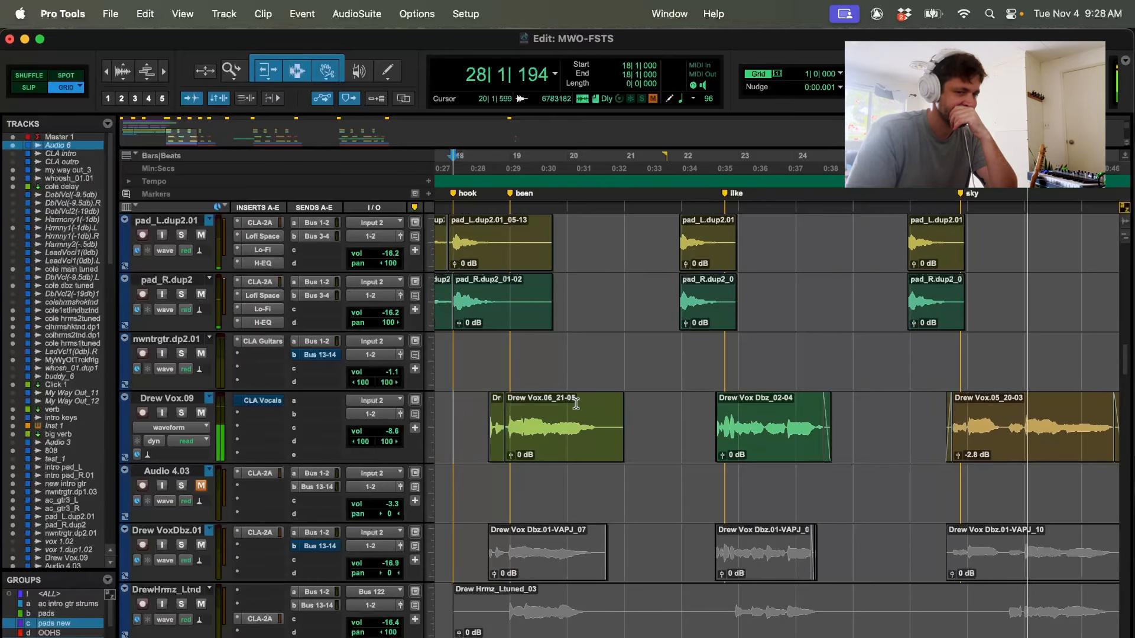
{"action": "scroll", "coordinate": [576, 404], "scroll_direction": "right", "scroll_amount": 5}
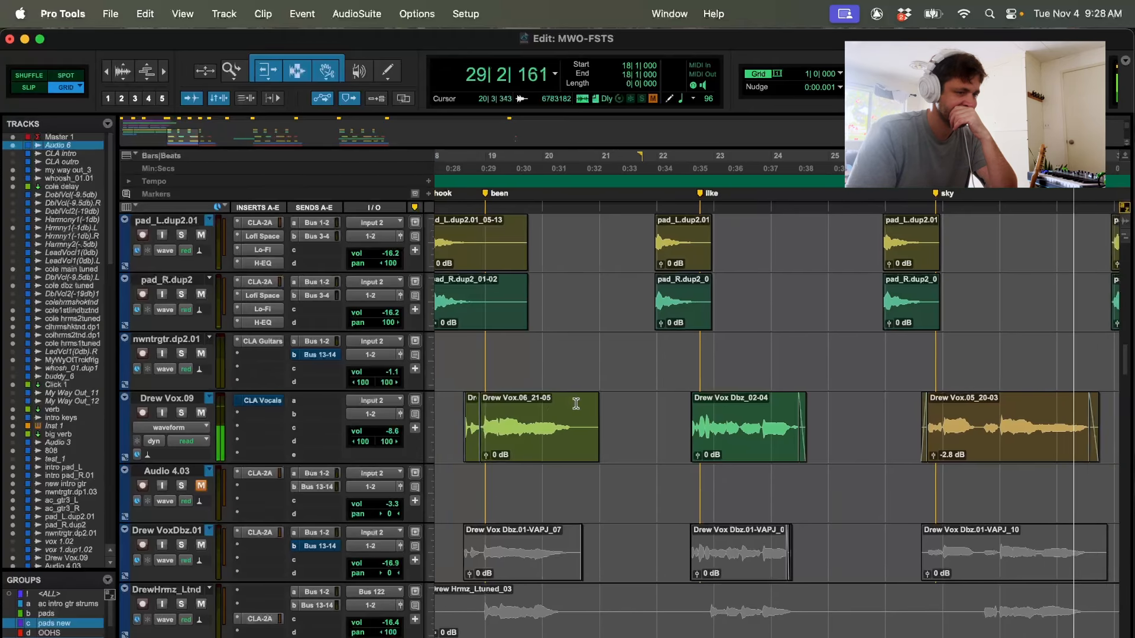
{"action": "scroll", "coordinate": [576, 404], "scroll_direction": "right", "scroll_amount": 4}
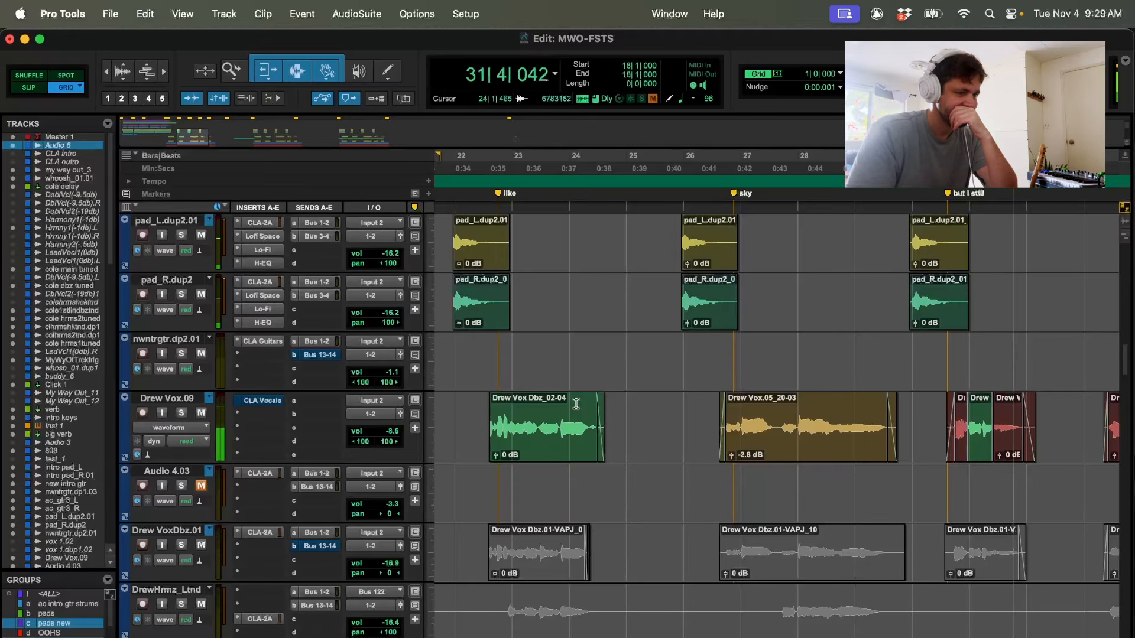
{"action": "scroll", "coordinate": [576, 404], "scroll_direction": "right", "scroll_amount": 1}
{"action": "scroll", "coordinate": [576, 404], "scroll_direction": "right", "scroll_amount": 4}
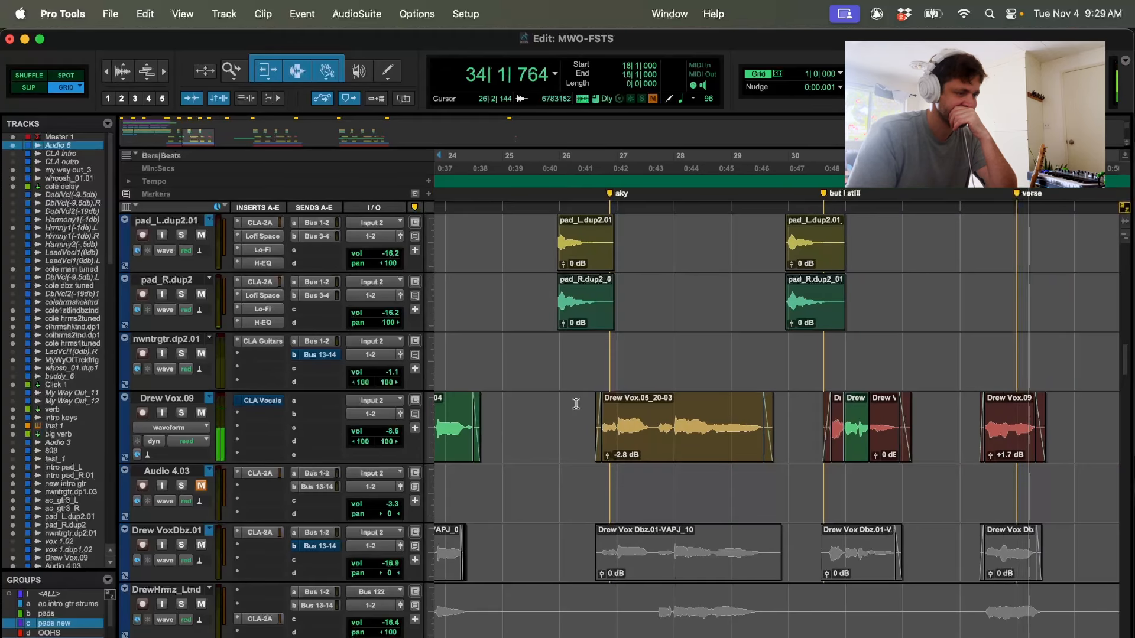
{"action": "key", "text": "space"}
Enable the CLA Vocals insert on the lead vocal track and play the hook from bar 18 to hear the processed vocal
{"action": "scroll", "coordinate": [576, 404], "scroll_direction": "left", "scroll_amount": 10}
{"action": "scroll", "coordinate": [576, 404], "scroll_direction": "up", "scroll_amount": 1}
{"action": "scroll", "coordinate": [576, 404], "scroll_direction": "left", "scroll_amount": 6}
{"action": "scroll", "coordinate": [576, 404], "scroll_direction": "down", "scroll_amount": 1}
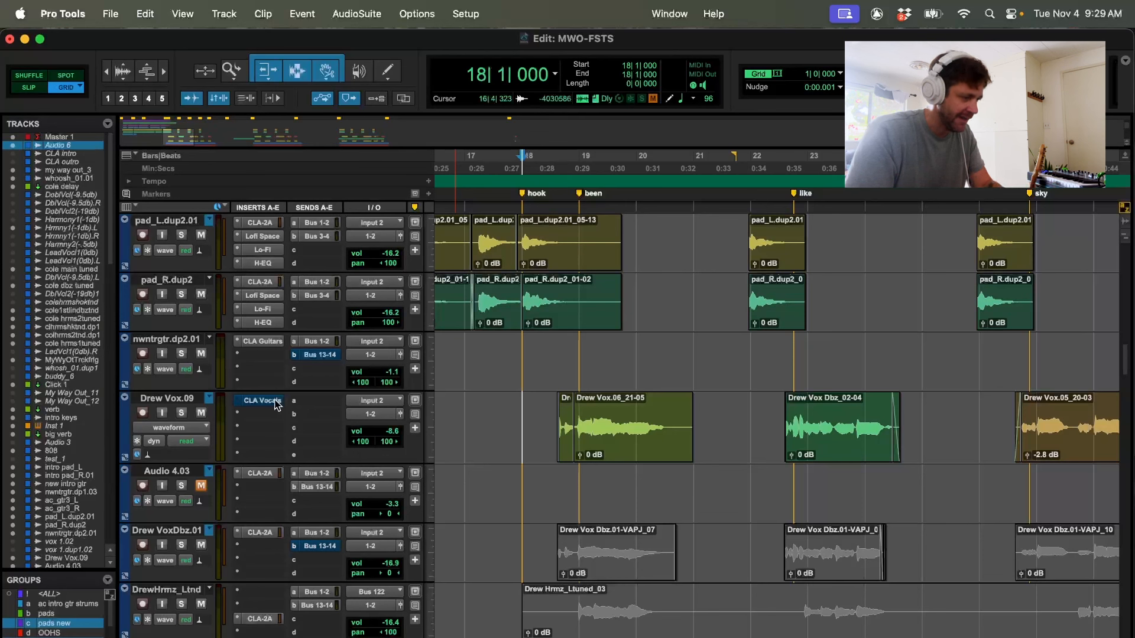
{"action": "key", "text": "space"}
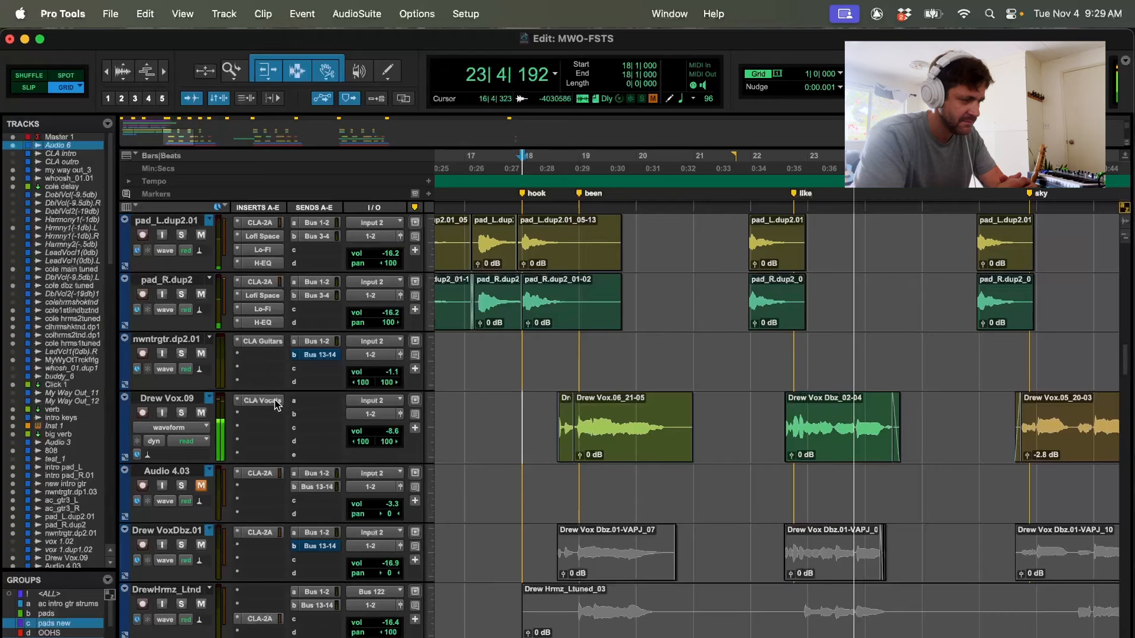
{"action": "key", "text": "space"}
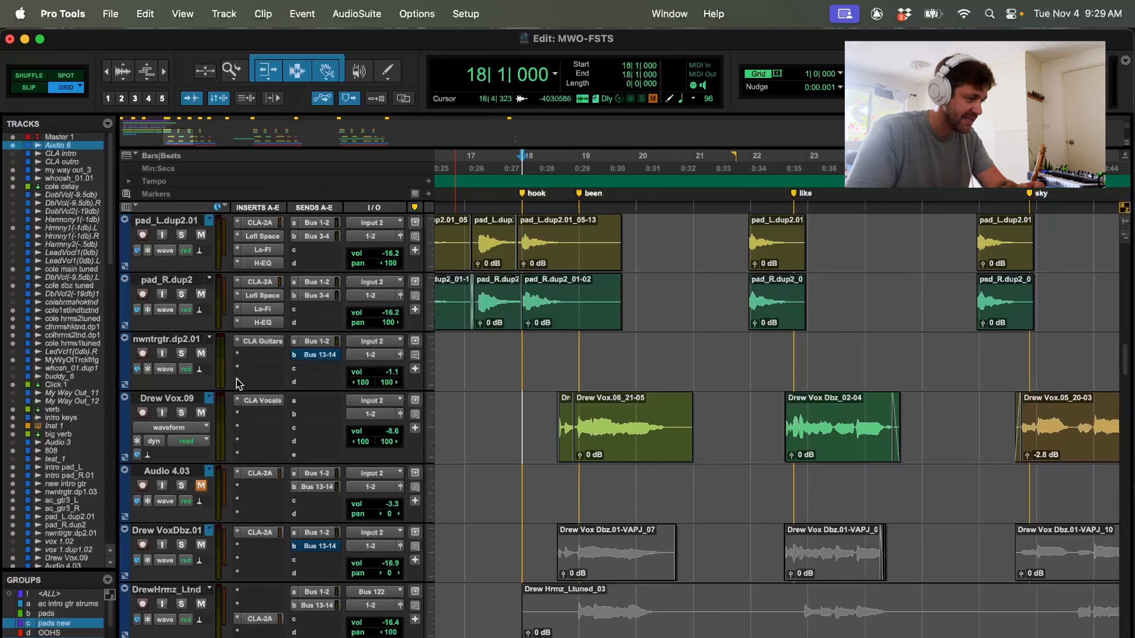
Open the lead vocal track's CLA Vocals plug-in and examine its input sensitivity and output faders
{"action": "left_click", "coordinate": [263, 402]}
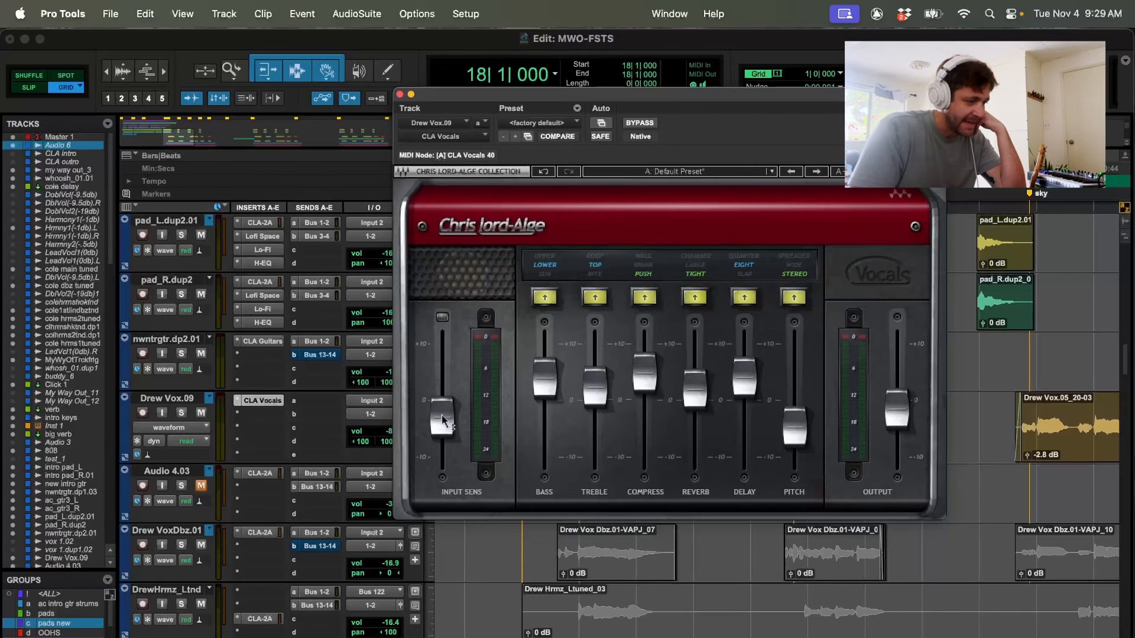
{"action": "mouse_move", "coordinate": [446, 420]}
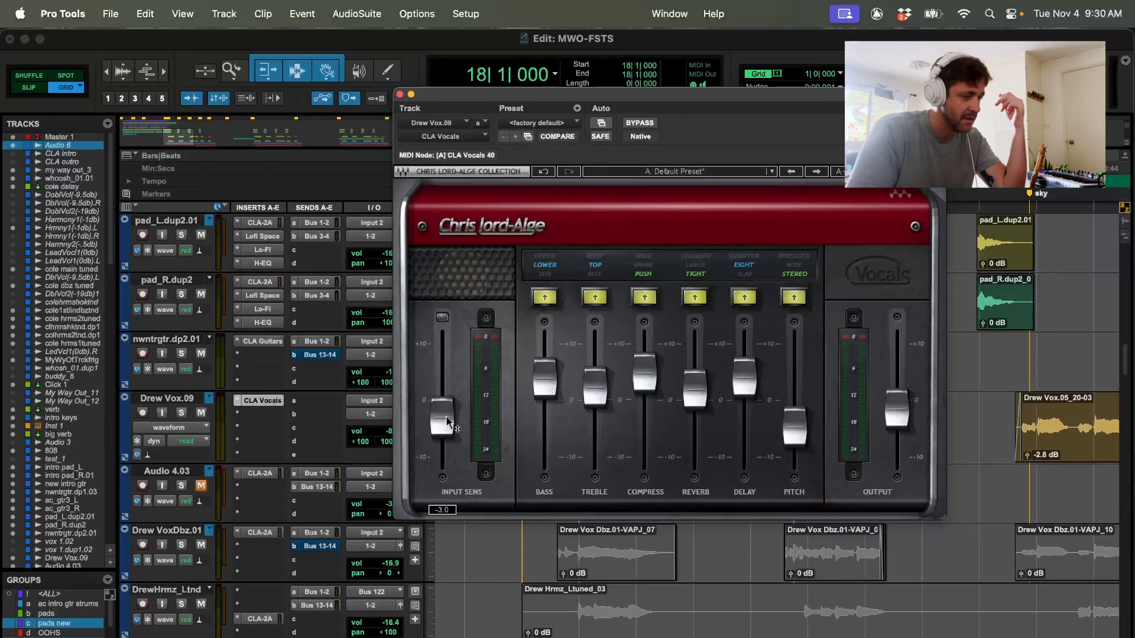
{"action": "left_click", "coordinate": [448, 421]}
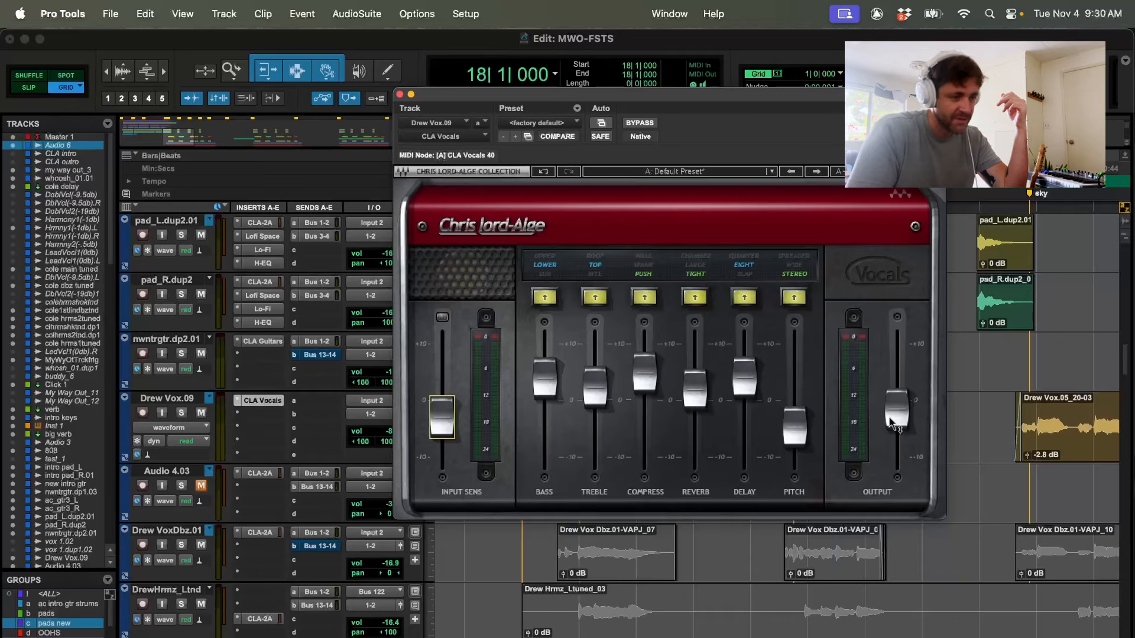
{"action": "mouse_move", "coordinate": [891, 417]}
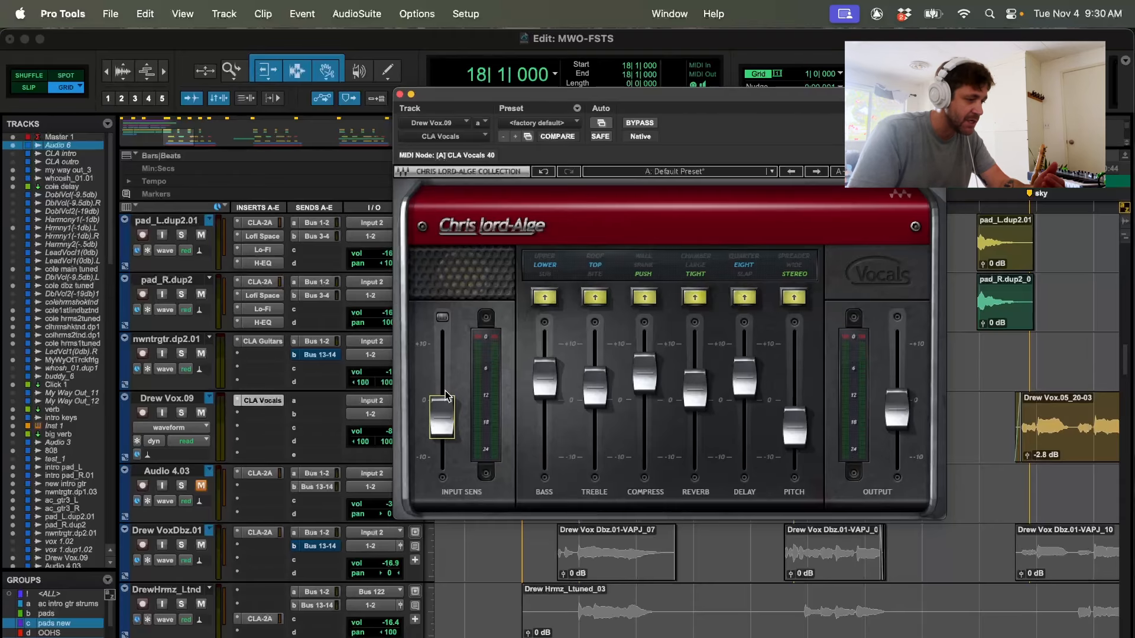
{"action": "left_click_drag", "start_coordinate": [526, 103], "coordinate": [628, 103]}
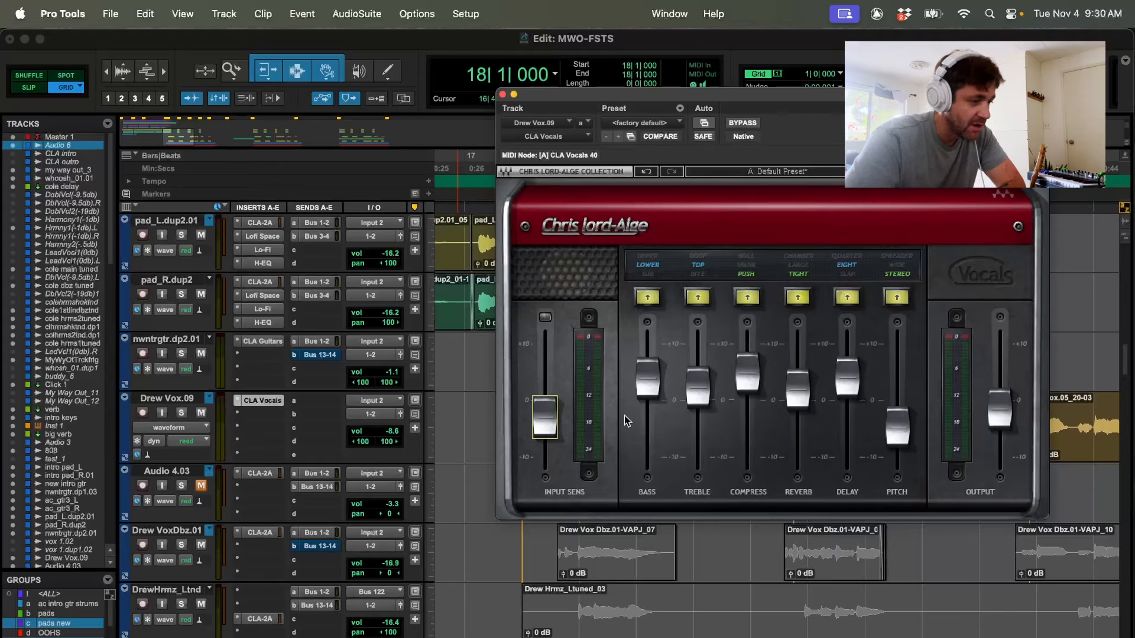
Cycle the CLA Vocals bass band through its Sub, Upper and Lower modes, ending on Lower
{"action": "left_click", "coordinate": [650, 274]}
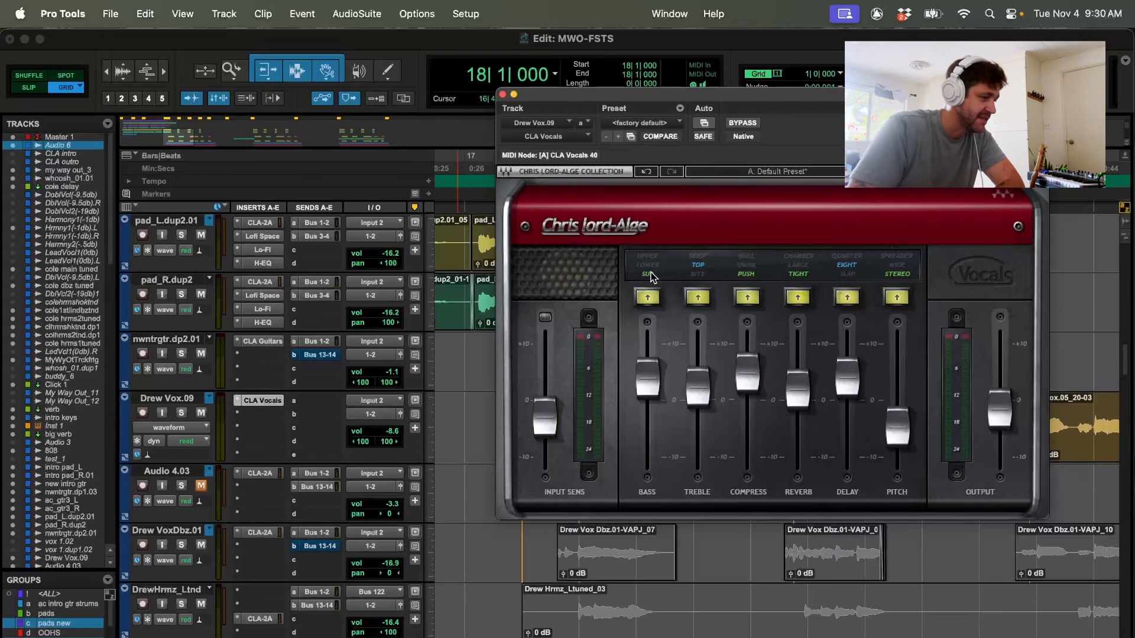
{"action": "left_click", "coordinate": [649, 264]}
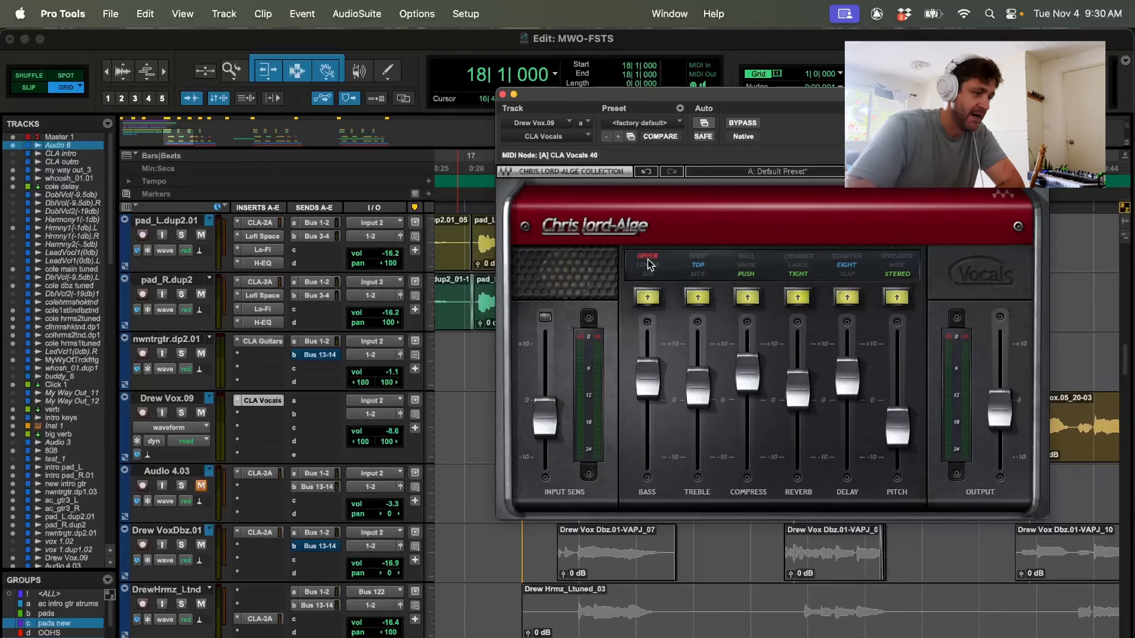
{"action": "left_click", "coordinate": [650, 264]}
{"action": "left_click", "coordinate": [650, 260]}
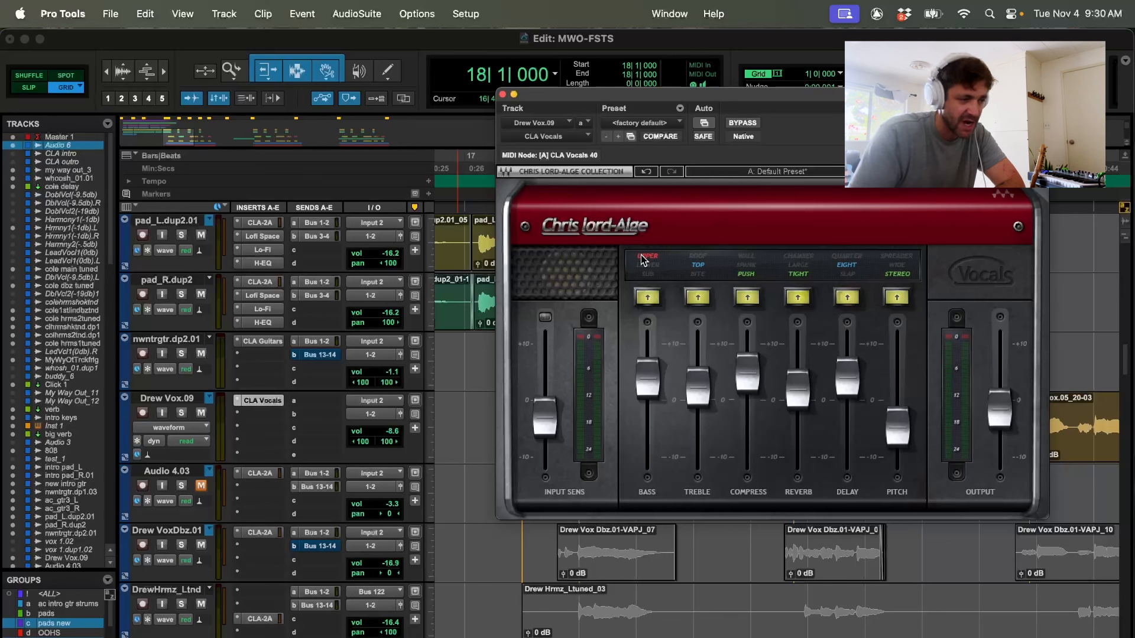
{"action": "left_click", "coordinate": [653, 266]}
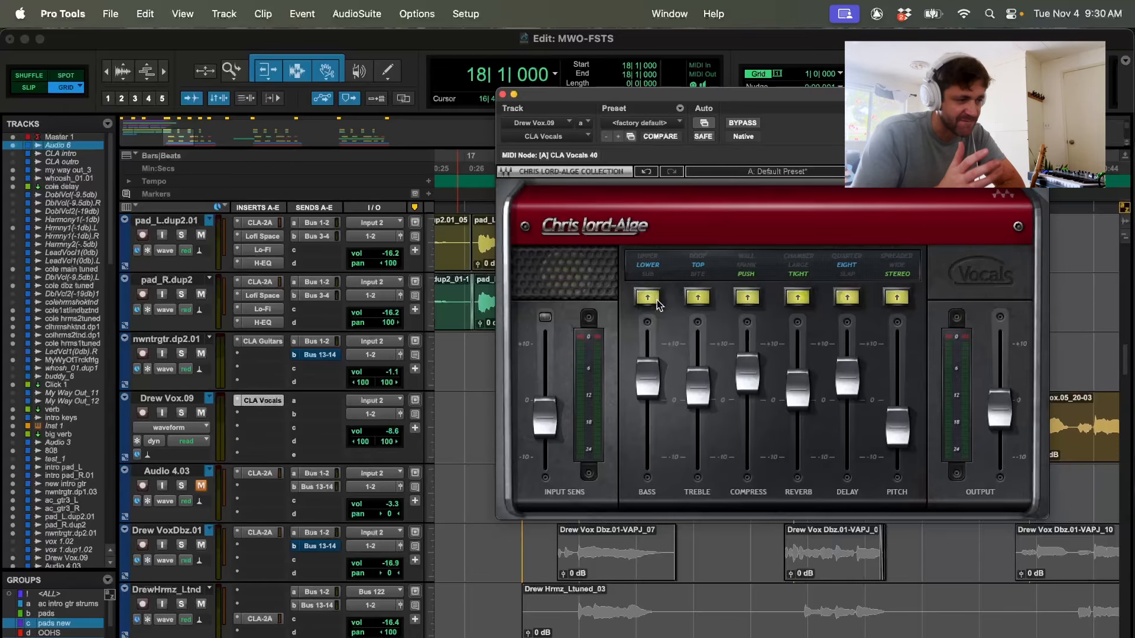
{"action": "left_click", "coordinate": [650, 277]}
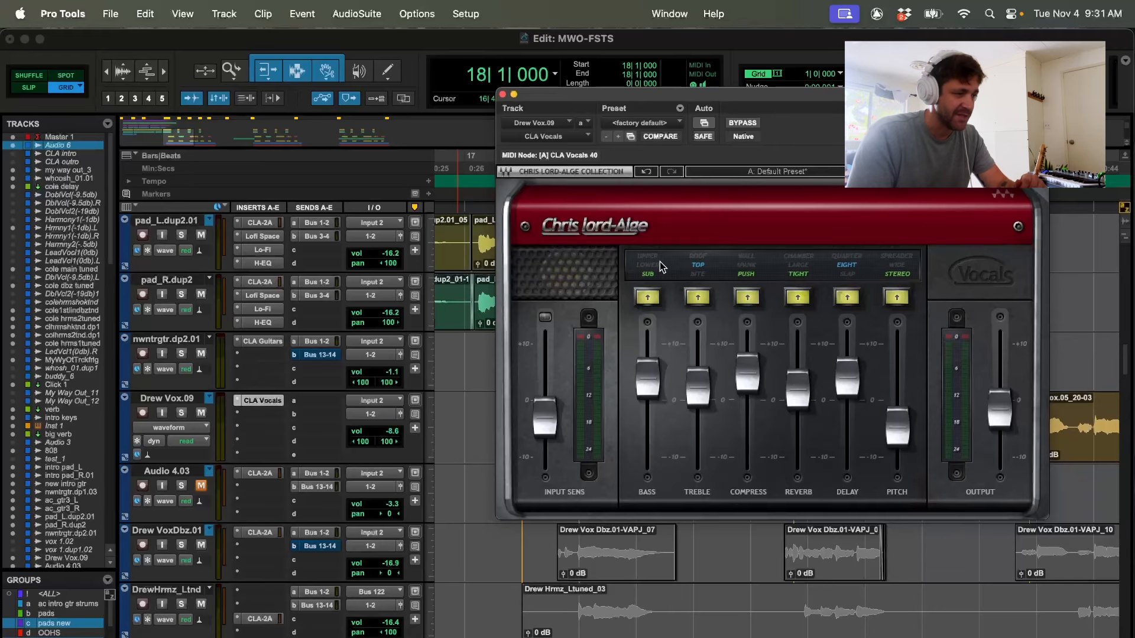
{"action": "left_click", "coordinate": [653, 266]}
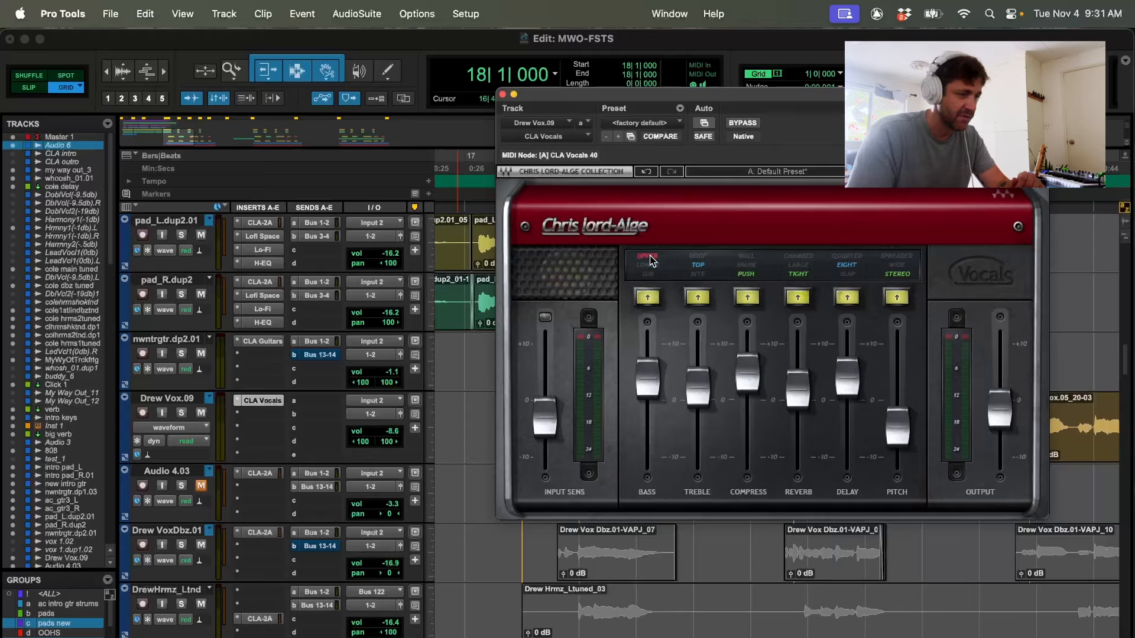
{"action": "left_click", "coordinate": [656, 268]}
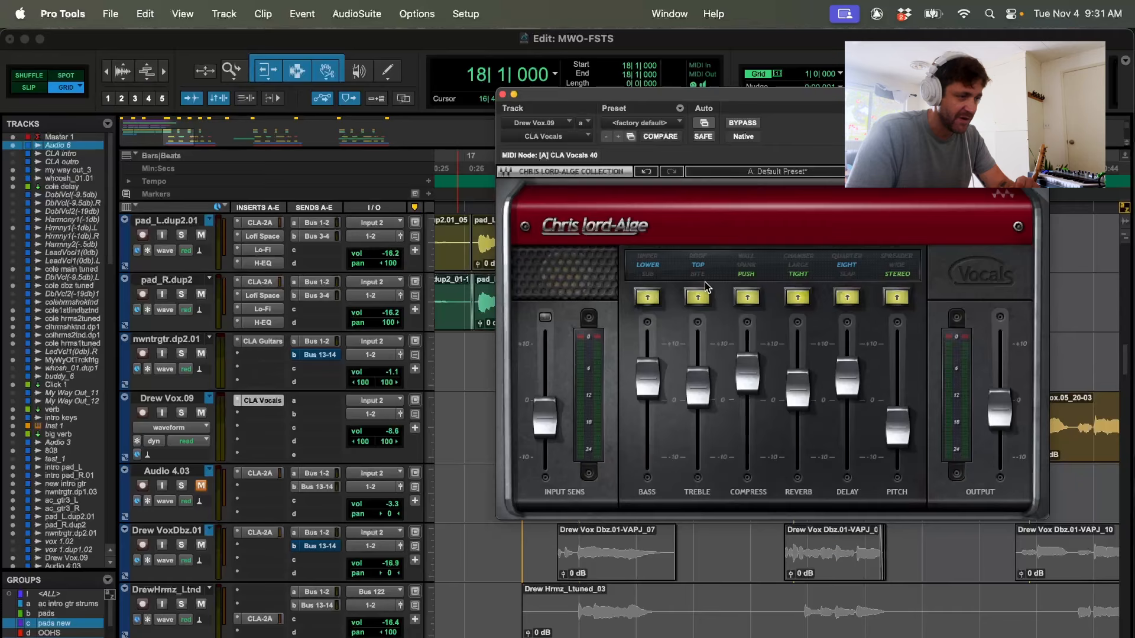
Cycle the CLA Vocals treble band through its modes, including Roof, and return it to Top
{"action": "left_click", "coordinate": [700, 256]}
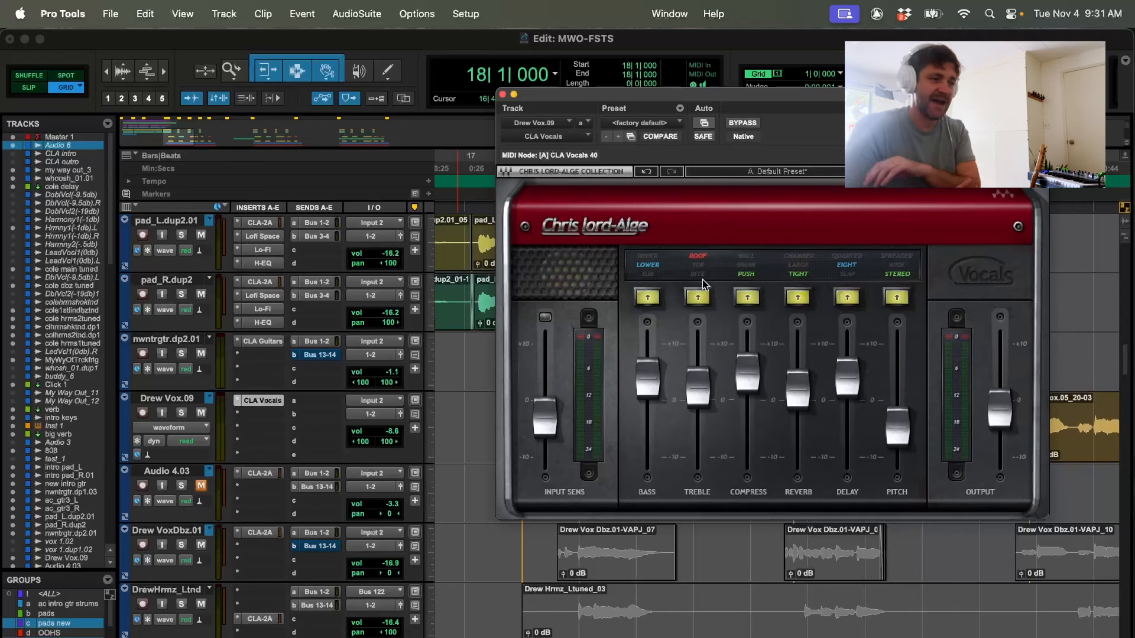
{"action": "left_click", "coordinate": [702, 267]}
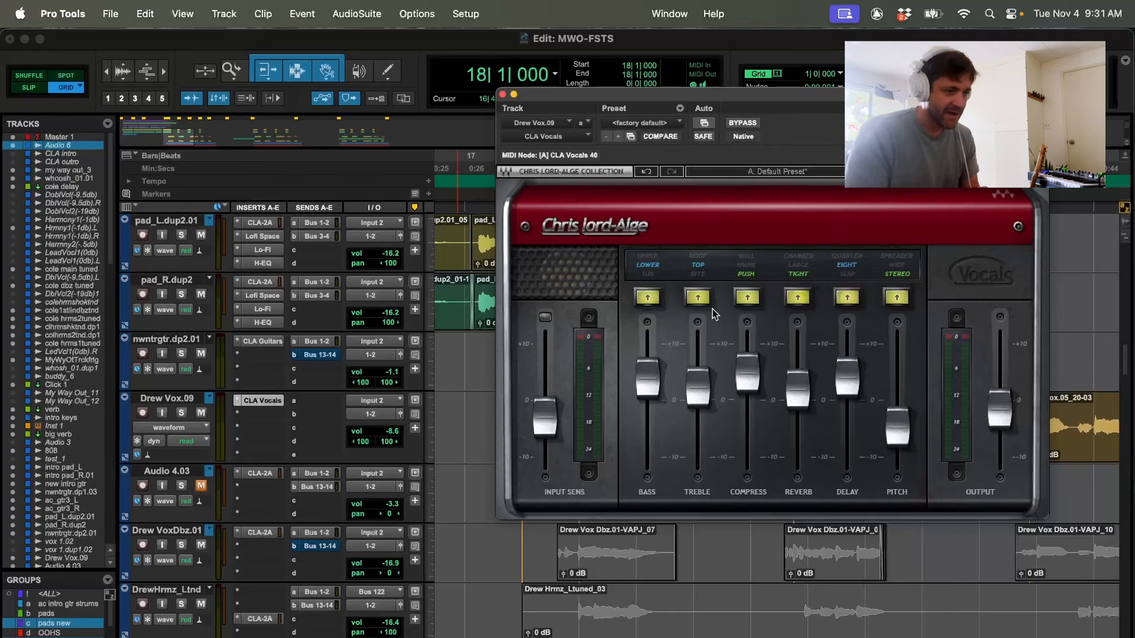
{"action": "left_click", "coordinate": [699, 274]}
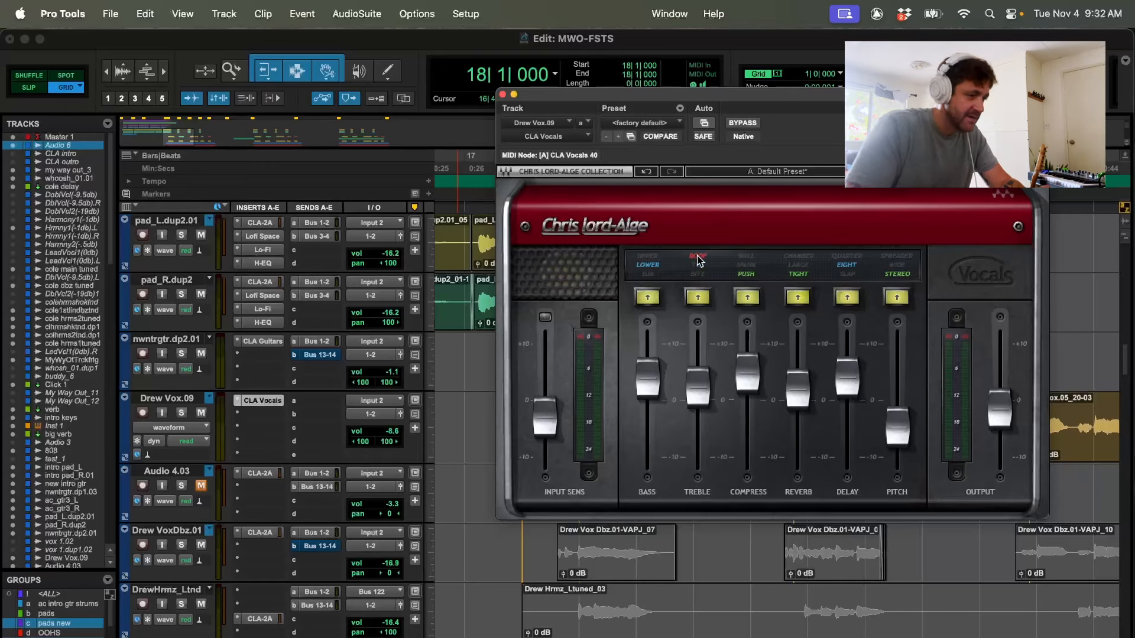
{"action": "left_click", "coordinate": [700, 267]}
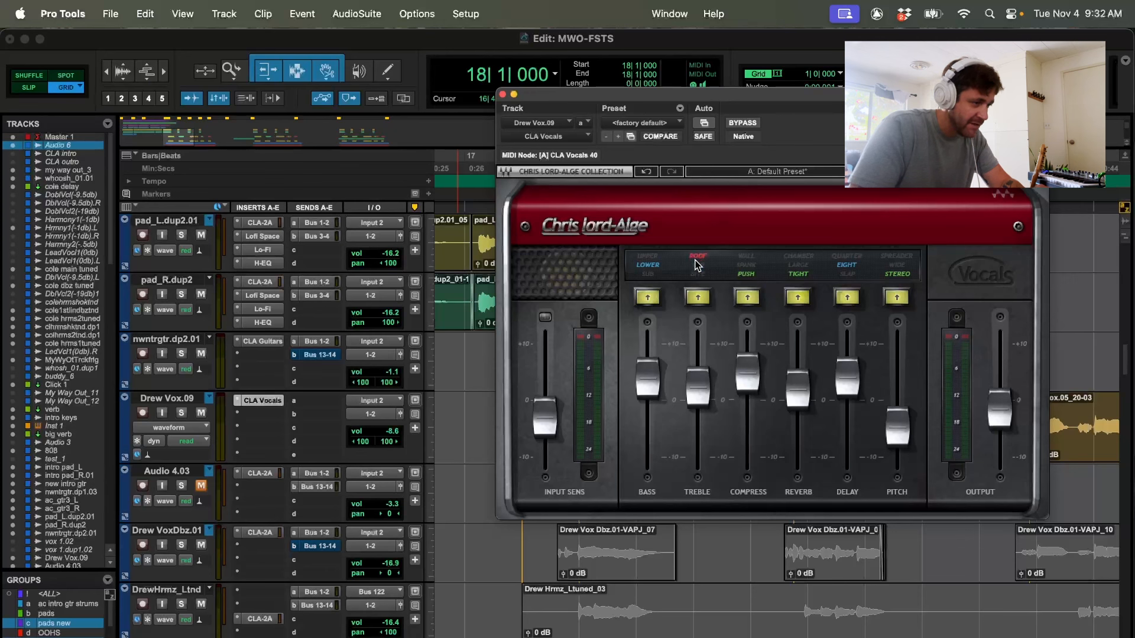
{"action": "left_click", "coordinate": [698, 268]}
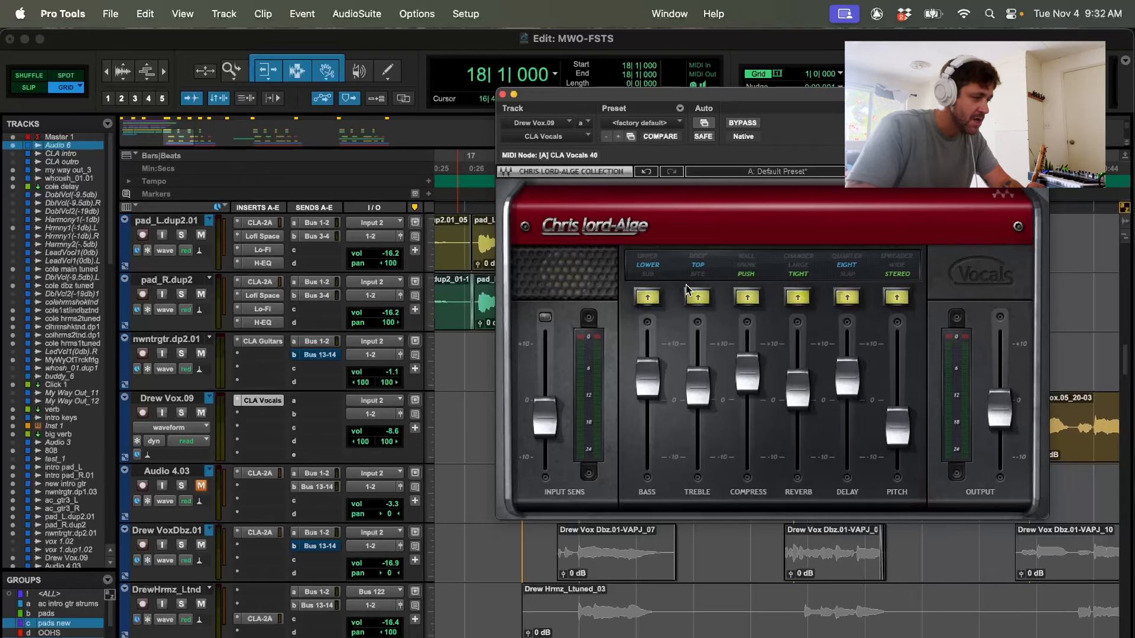
Select bars 18 to 22 on the lead vocal track and solo the track
{"action": "left_click_drag", "start_coordinate": [564, 94], "coordinate": [140, 476]}
{"action": "left_click", "coordinate": [520, 438]}
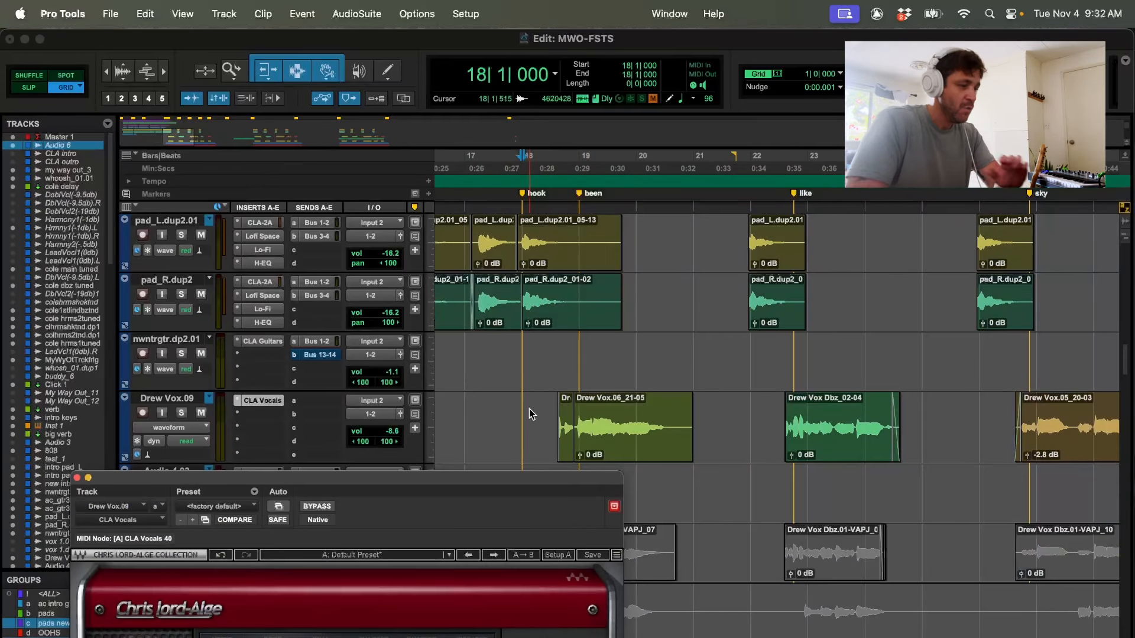
{"action": "left_click", "coordinate": [750, 418], "text": "shift"}
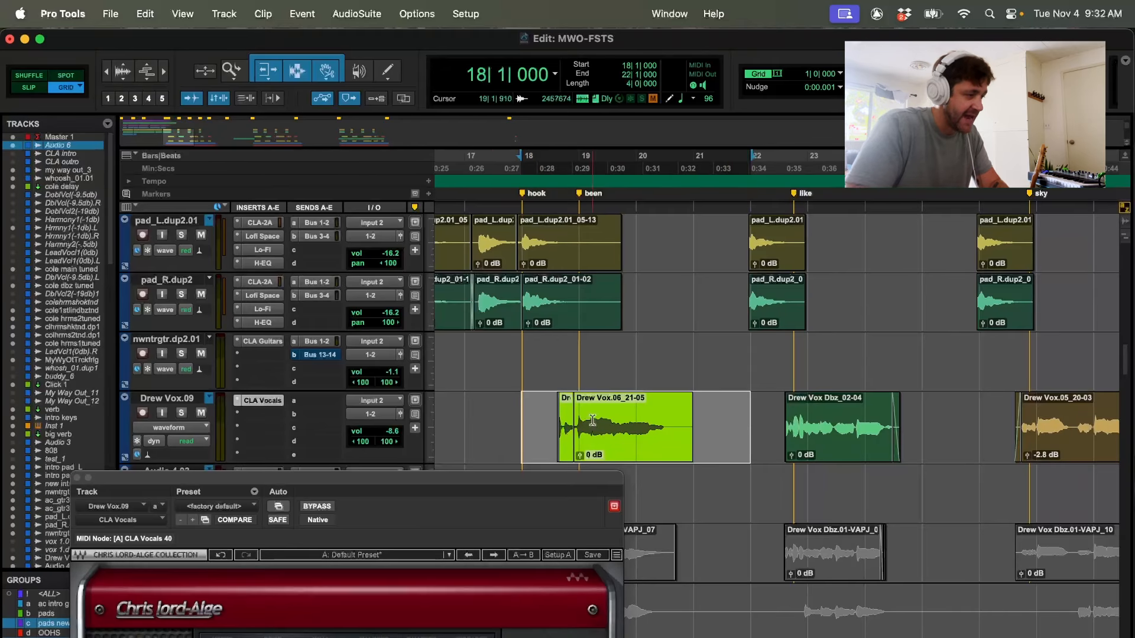
{"action": "left_click", "coordinate": [182, 413]}
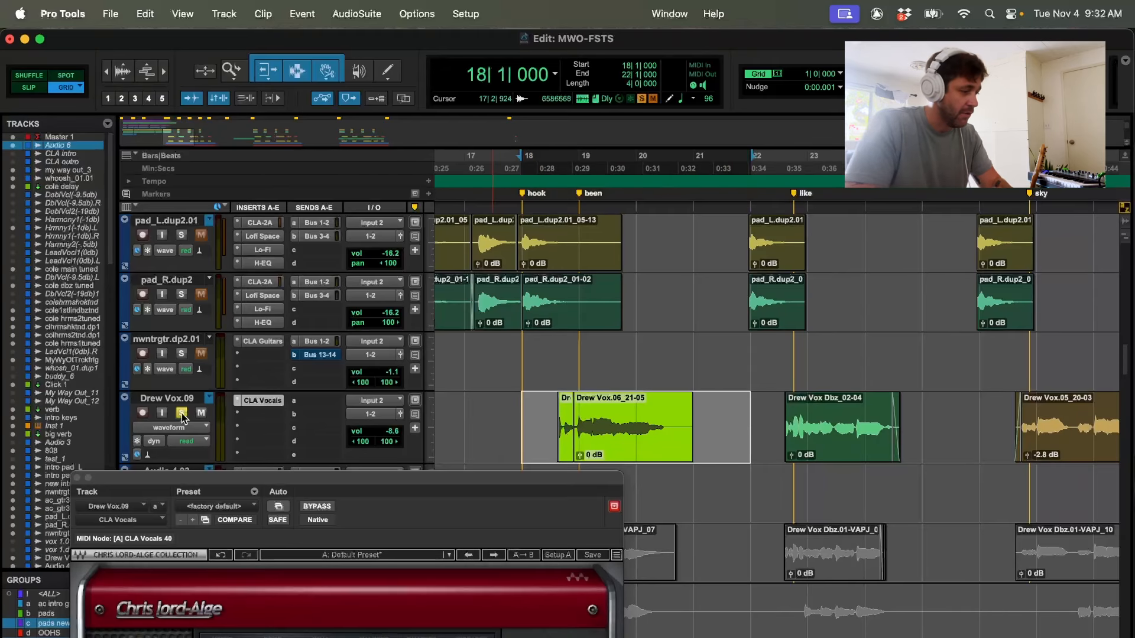
Bypass CLA Vocals on the lead vocal track and play the selection from bar 18 to hear the dry vocal
{"action": "left_click", "coordinate": [264, 401], "text": "super"}
{"action": "left_click_drag", "start_coordinate": [300, 482], "coordinate": [364, 182]}
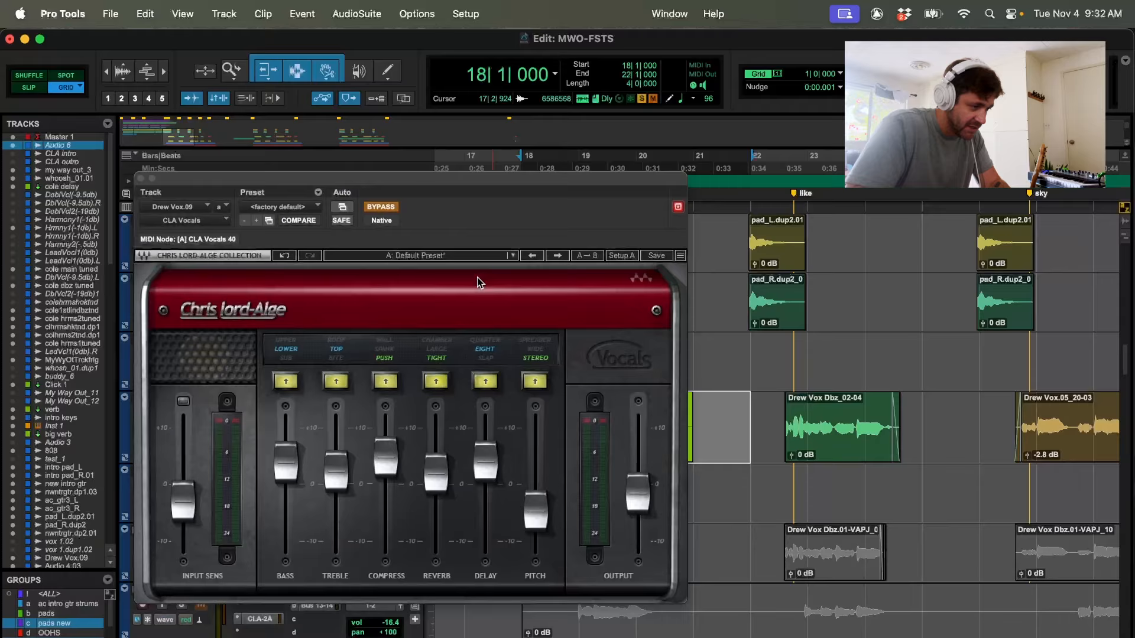
{"action": "left_click_drag", "start_coordinate": [486, 475], "coordinate": [486, 454]}
{"action": "left_click_drag", "start_coordinate": [441, 176], "coordinate": [555, 486]}
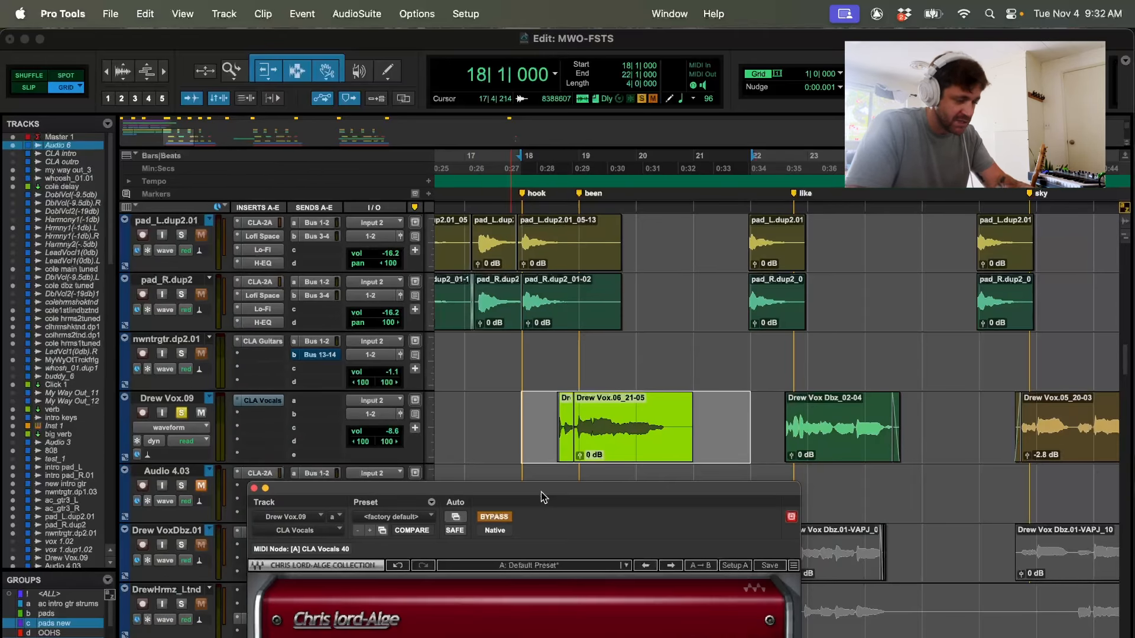
{"action": "key", "text": "space"}
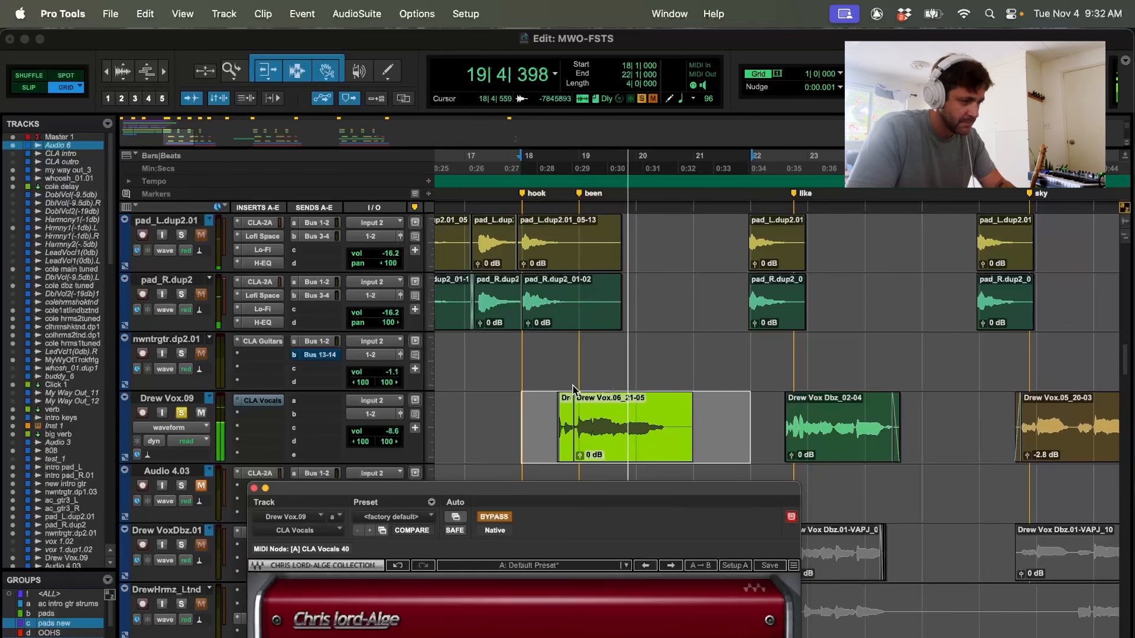
{"action": "key", "text": "space"}
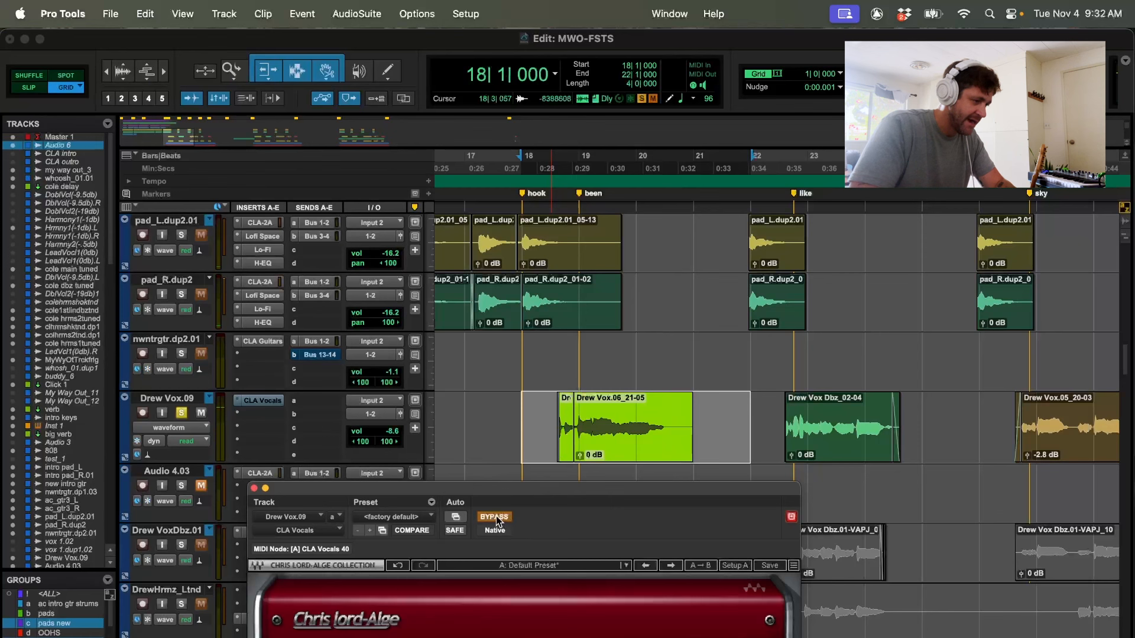
Re-enable CLA Vocals and play the same selection to compare the processed vocal with the dry one
{"action": "key", "text": "space"}
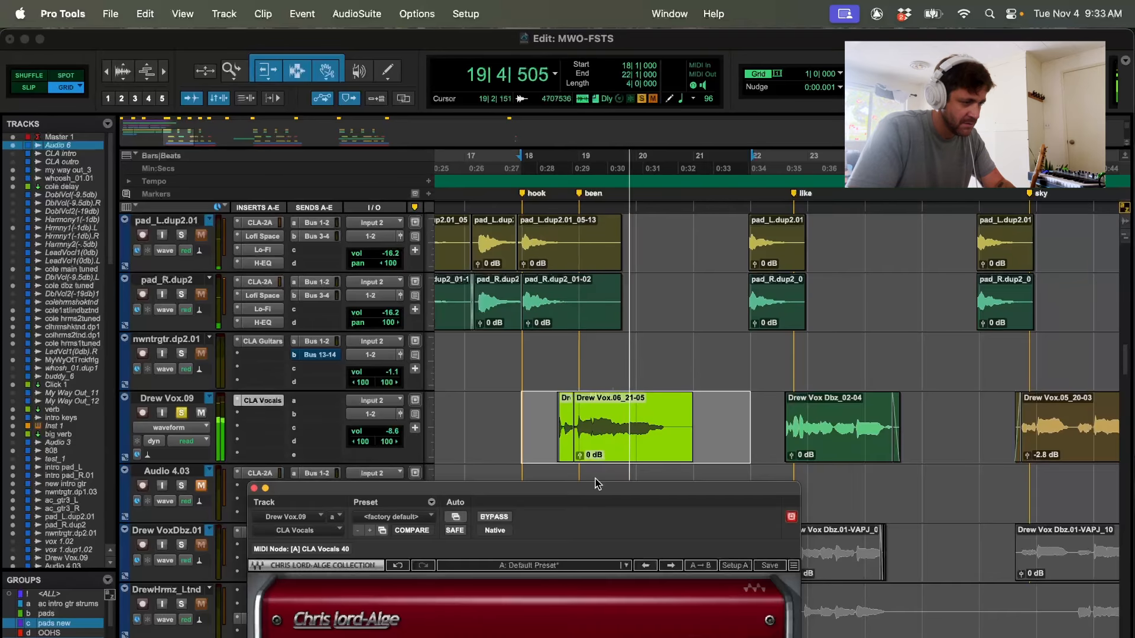
{"action": "key", "text": "space"}
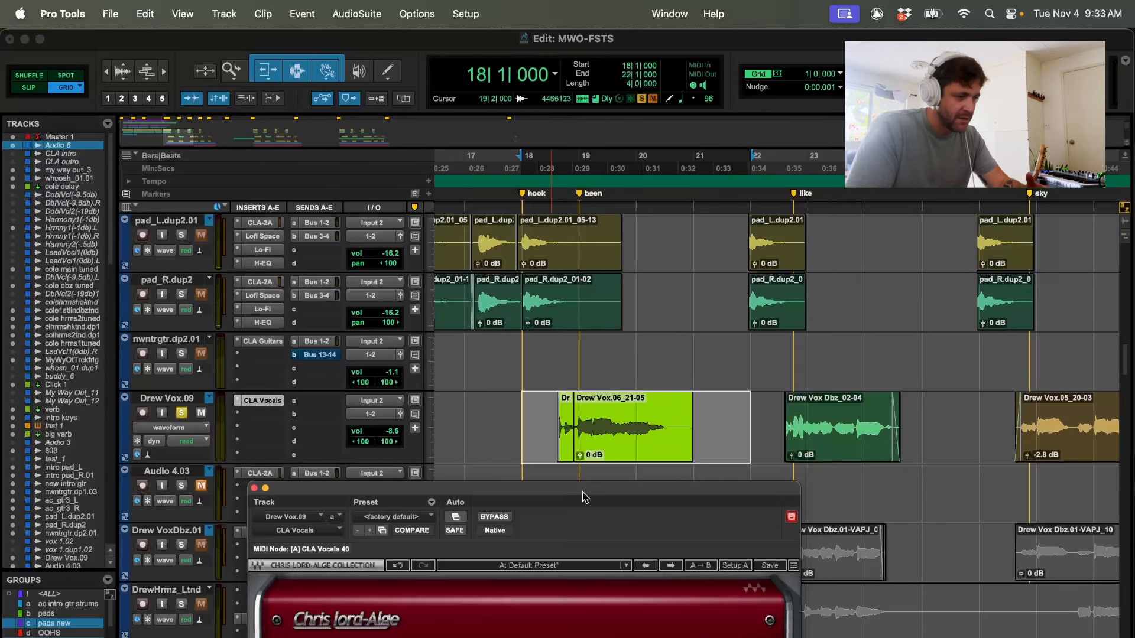
{"action": "left_click_drag", "start_coordinate": [583, 493], "coordinate": [583, 468]}
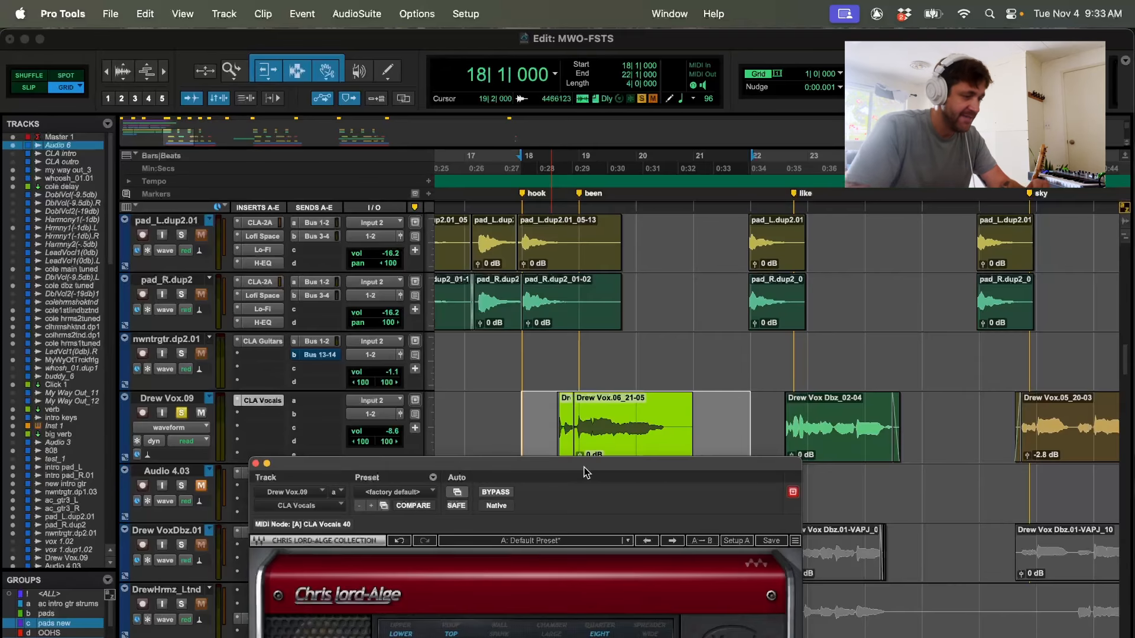
Change the CLA Vocals reverb to Large and then Chamber, raise its fader, and play the vocal
{"action": "left_click_drag", "start_coordinate": [586, 473], "coordinate": [938, 150]}
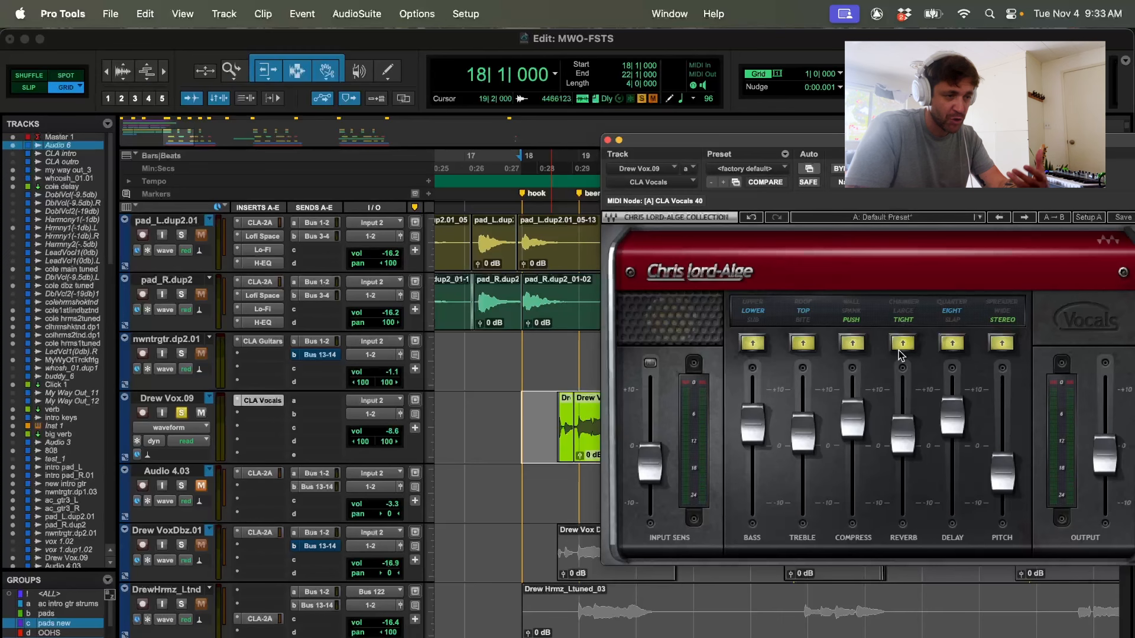
{"action": "left_click", "coordinate": [903, 312]}
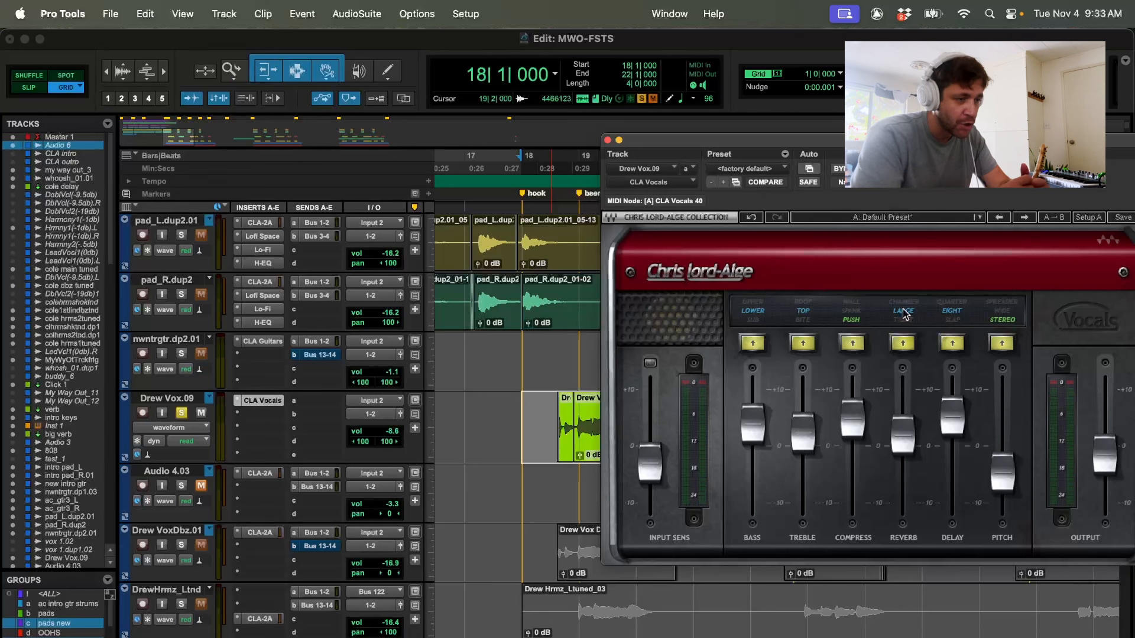
{"action": "left_click", "coordinate": [904, 312]}
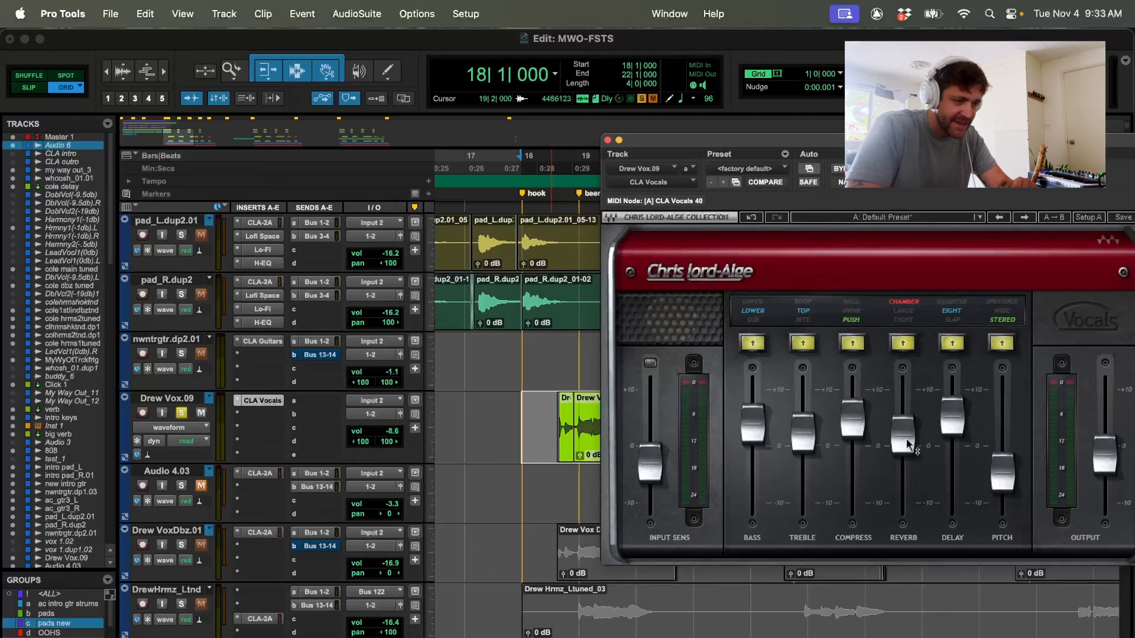
{"action": "left_click_drag", "start_coordinate": [909, 445], "coordinate": [897, 301]}
{"action": "key", "text": "space"}
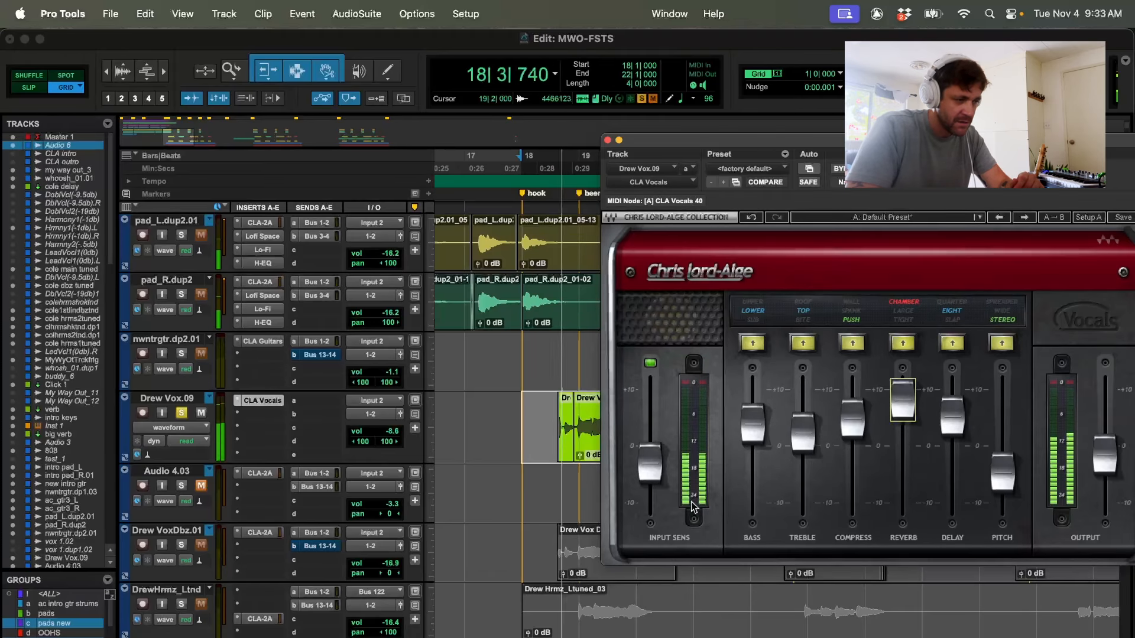
{"action": "key", "text": "space"}
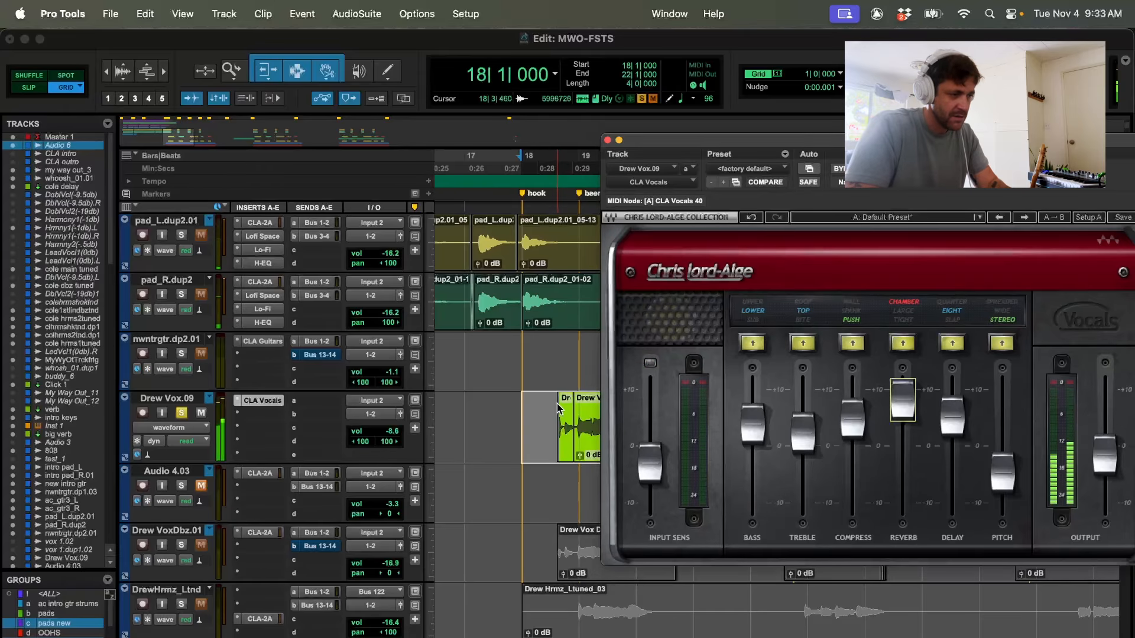
Turn off the delay and play the Chamber reverb from 18|3|006, just before the lead vocal clip
{"action": "left_click", "coordinate": [550, 409]}
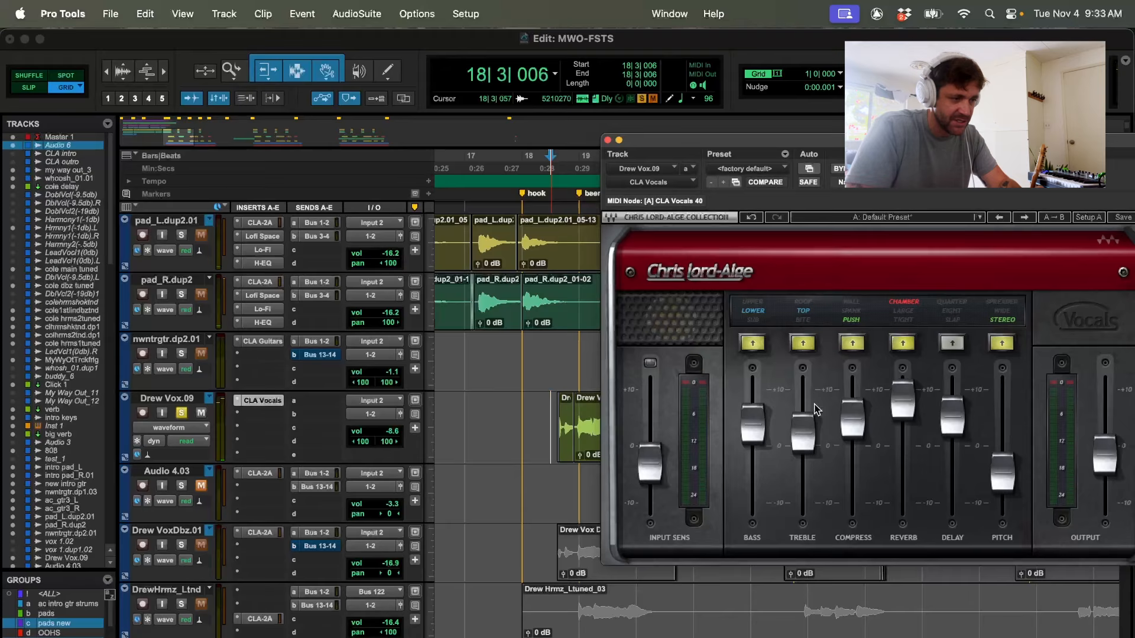
{"action": "key", "text": "space"}
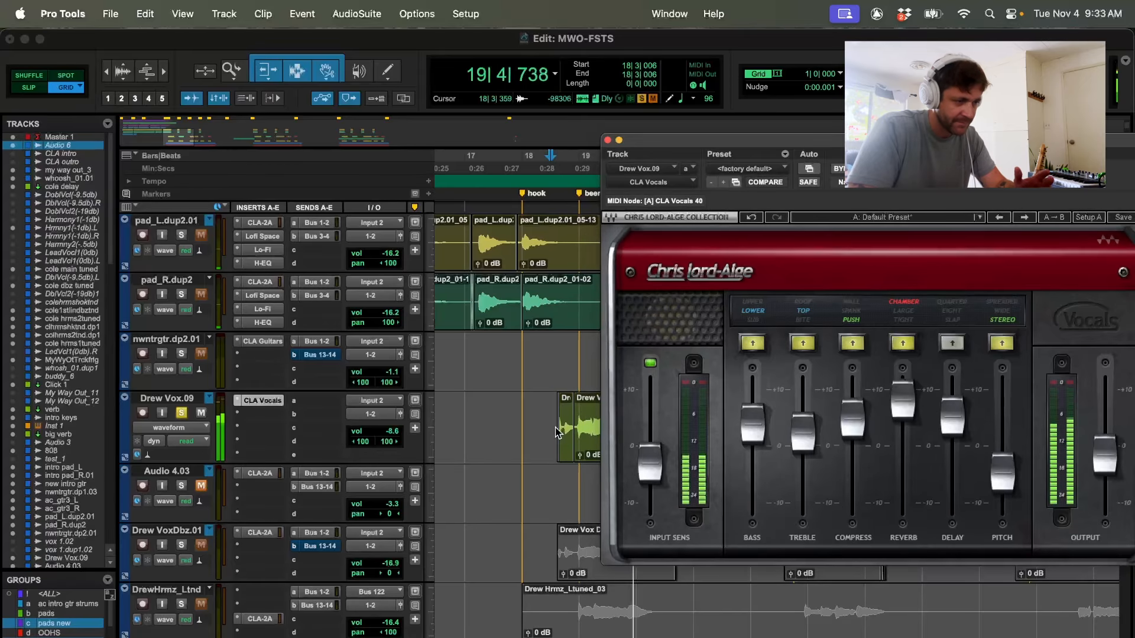
{"action": "key", "text": "space"}
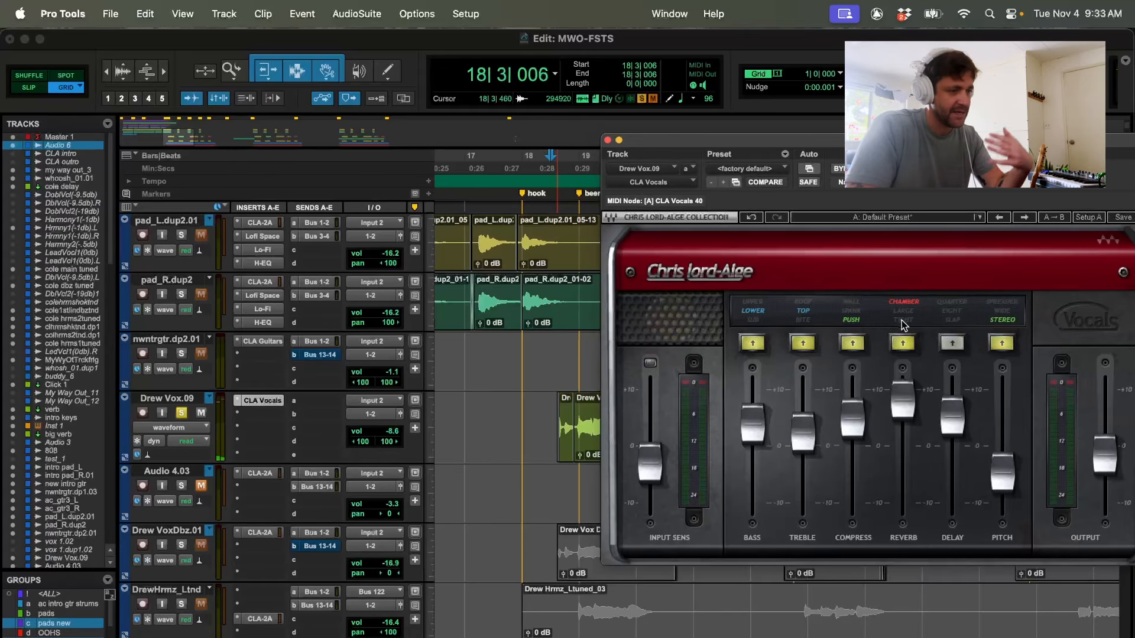
Switch the reverb to Tight and play the vocal from just before the clip
{"action": "left_click", "coordinate": [903, 324]}
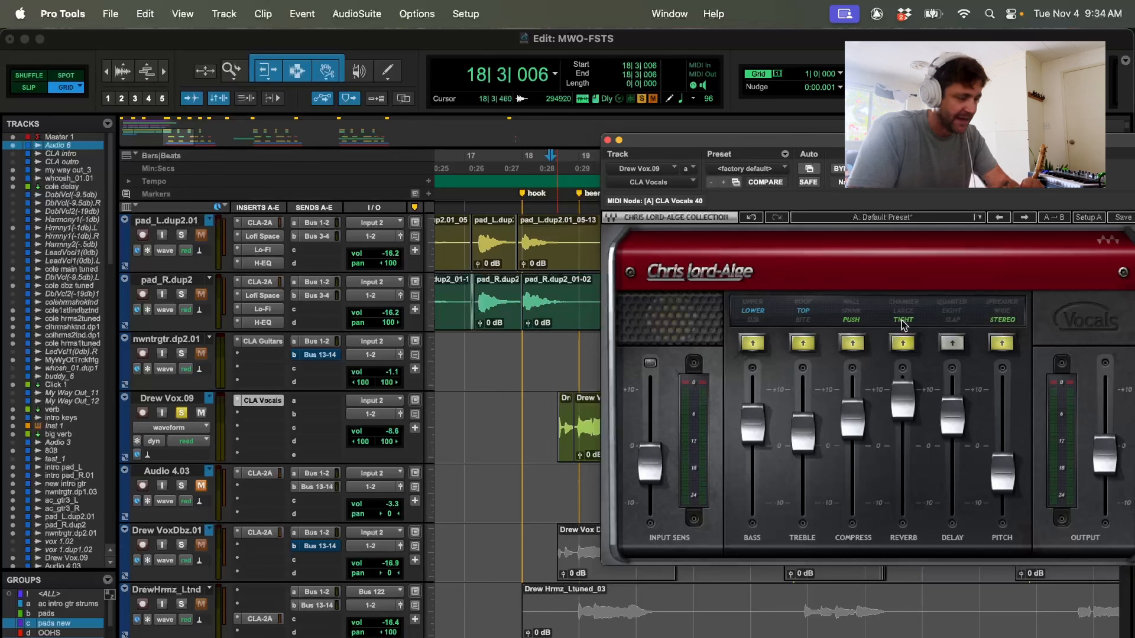
{"action": "key", "text": "space"}
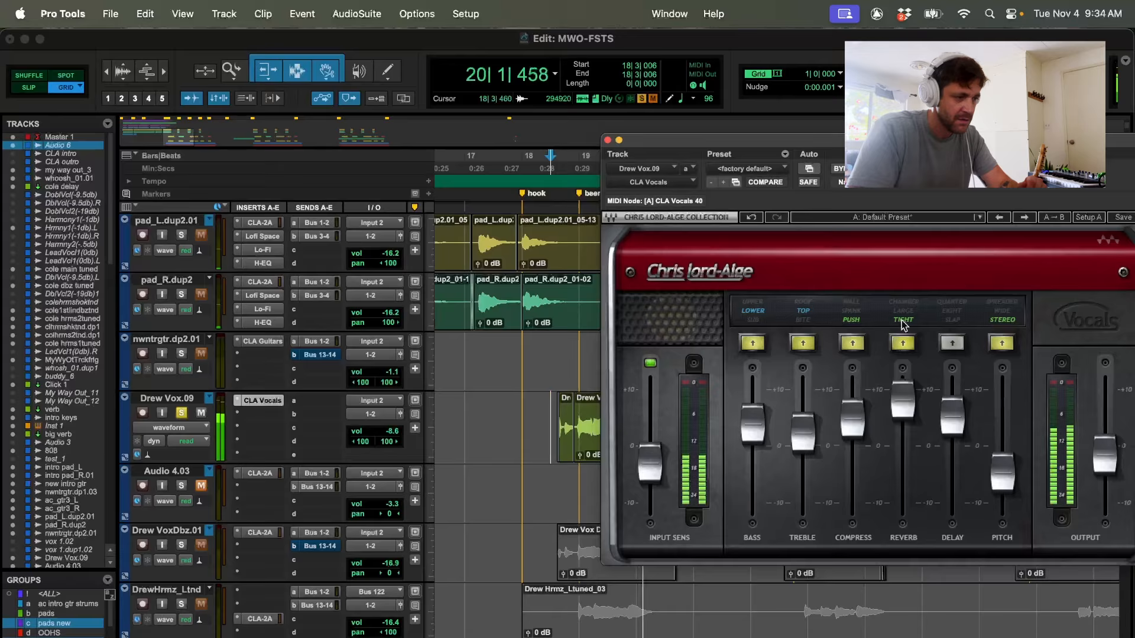
{"action": "key", "text": "space"}
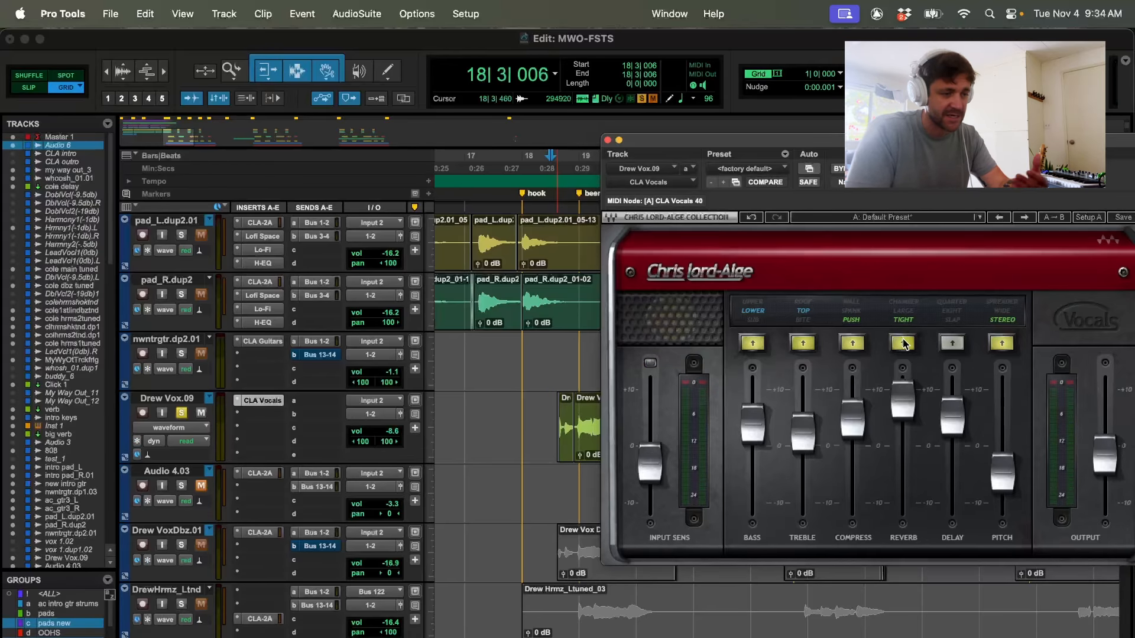
Switch the reverb between Large and Chamber while adjusting its fader, ending with a lower level and the reverb turned off
{"action": "left_click", "coordinate": [901, 313]}
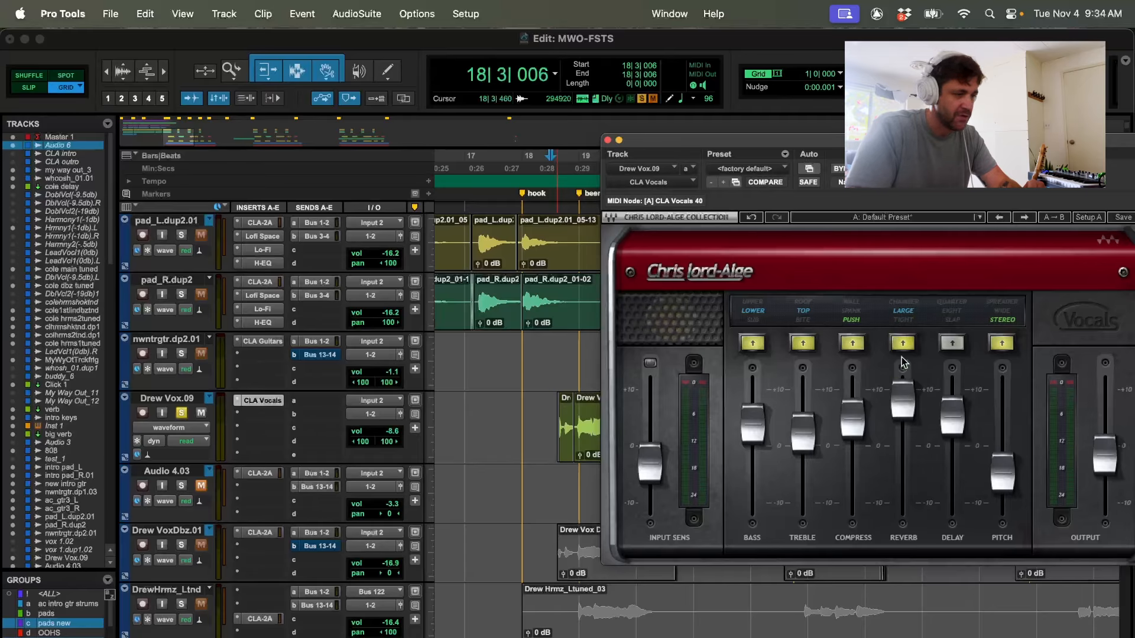
{"action": "mouse_move", "coordinate": [903, 401]}
{"action": "left_mouse_down"}
{"action": "mouse_move", "coordinate": [903, 452]}
{"action": "mouse_move", "coordinate": [903, 393]}
{"action": "left_mouse_up"}
{"action": "left_click", "coordinate": [897, 306]}
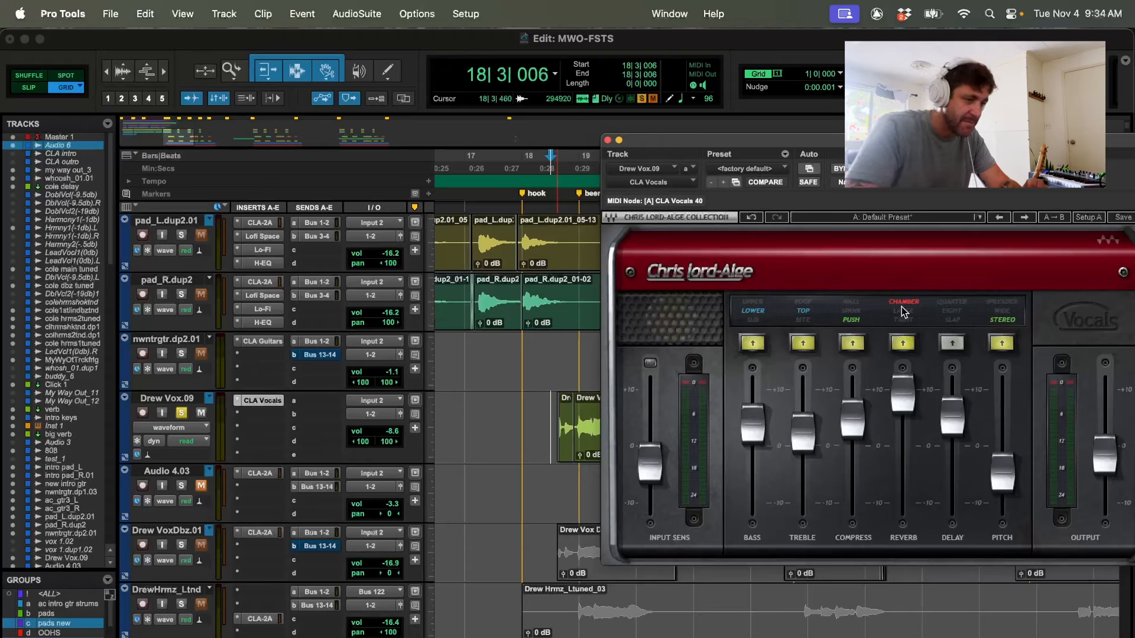
{"action": "left_click", "coordinate": [903, 311]}
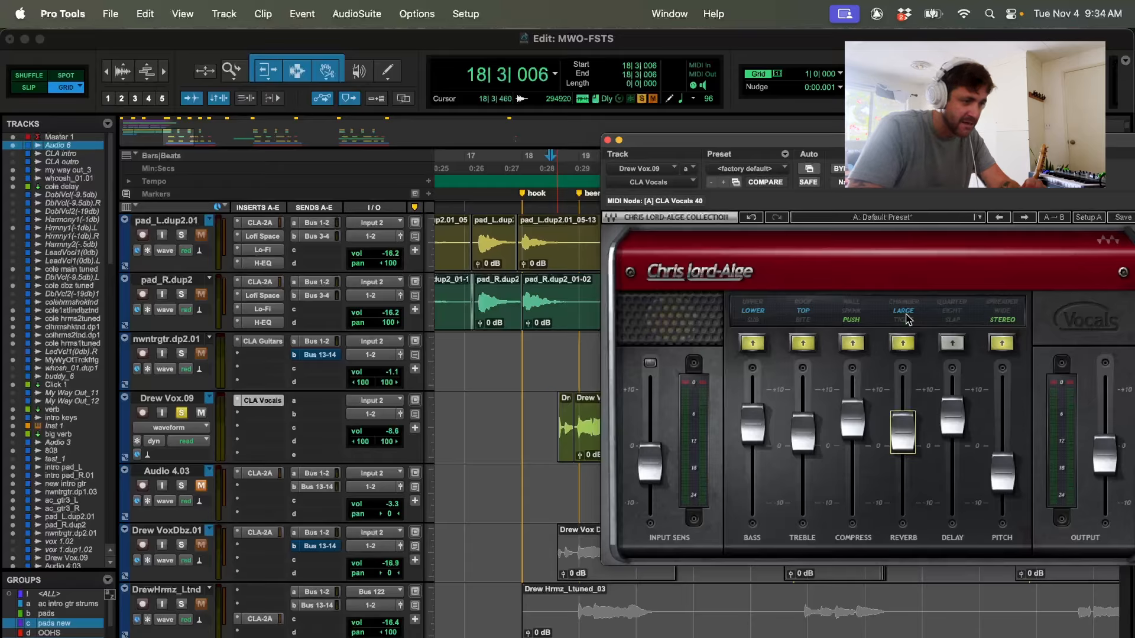
{"action": "left_click", "coordinate": [908, 317]}
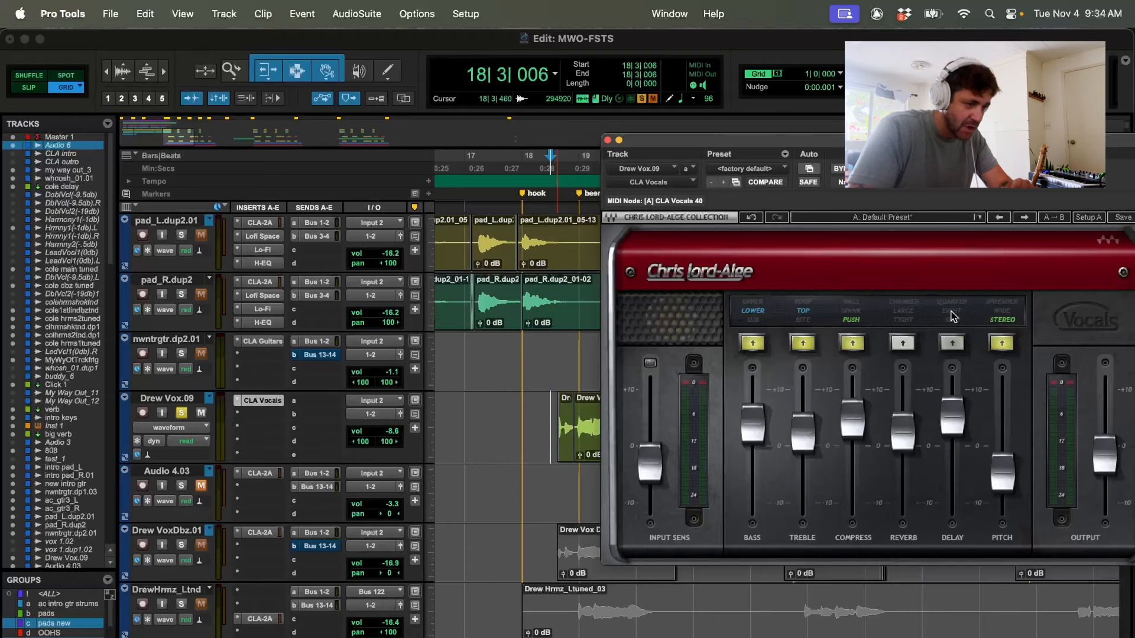
Turn the delay on, change its mode from Quarter to Slap, and raise its fader to 10.0
{"action": "left_click", "coordinate": [952, 303]}
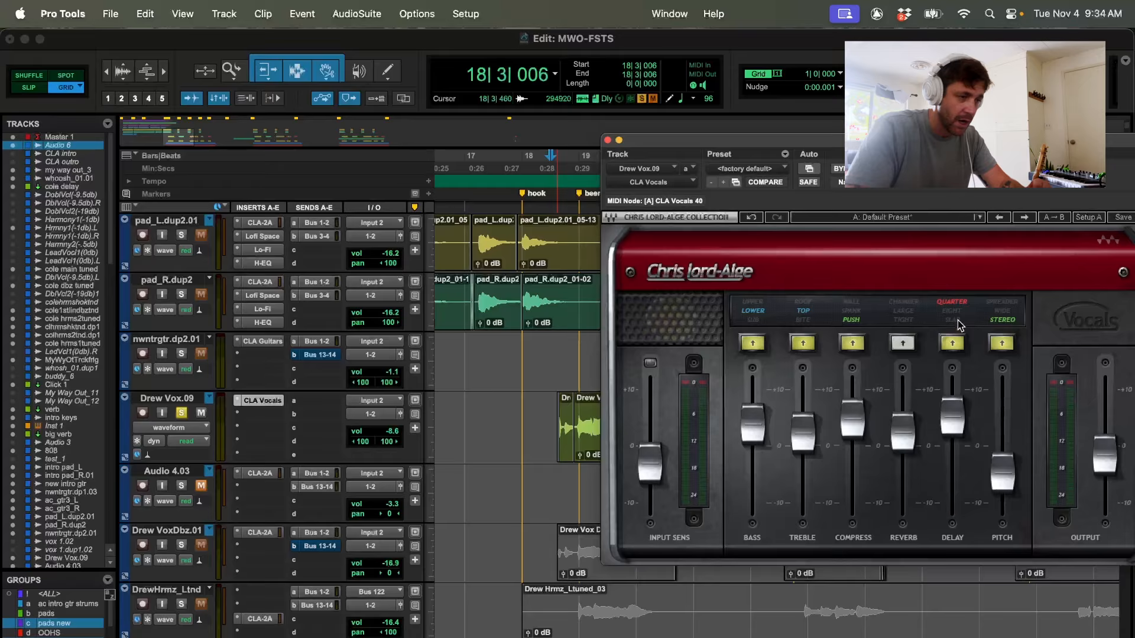
{"action": "left_click", "coordinate": [958, 321]}
{"action": "left_click_drag", "start_coordinate": [953, 417], "coordinate": [954, 395]}
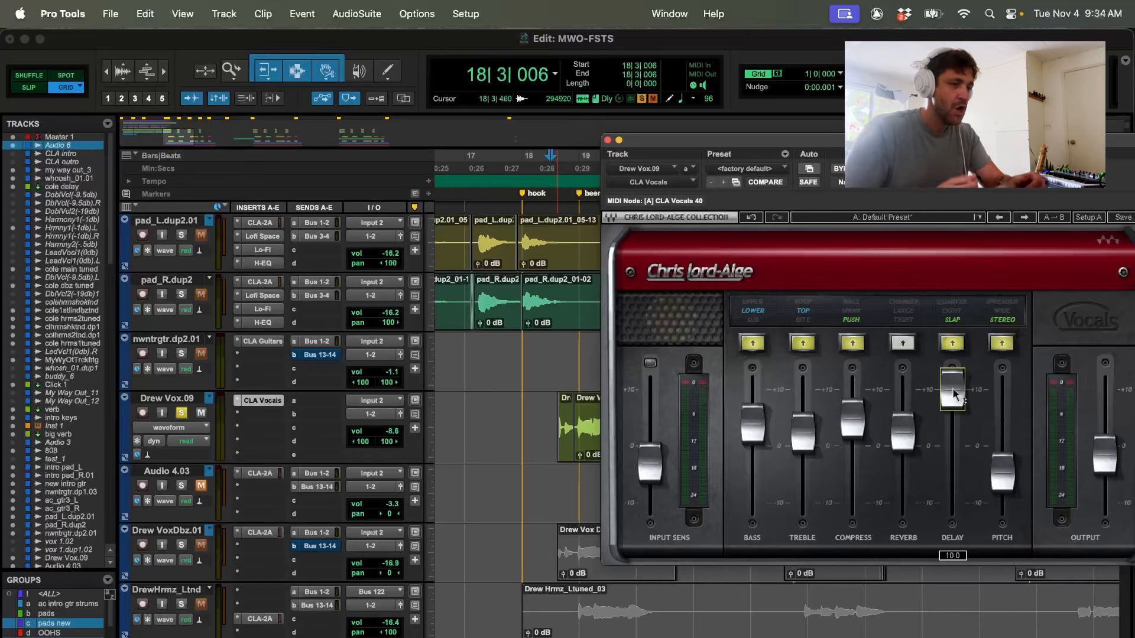
Play the start of the vocal phrase several times to examine the Slap delay
{"action": "key", "text": "space"}
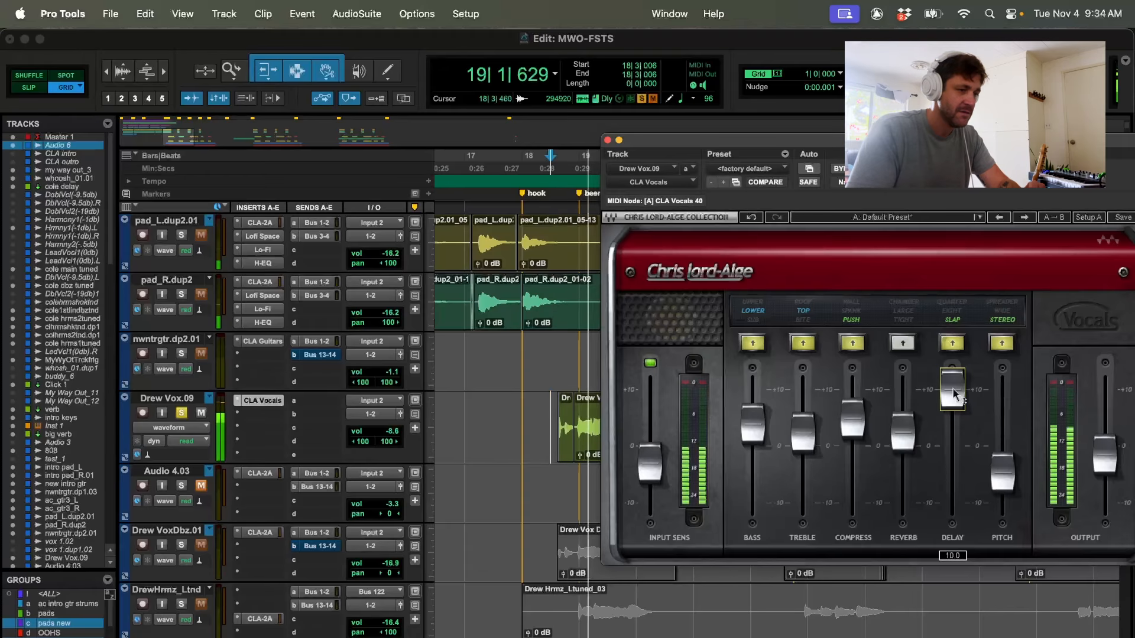
{"action": "key", "text": "space"}
{"action": "key", "text": "space"}
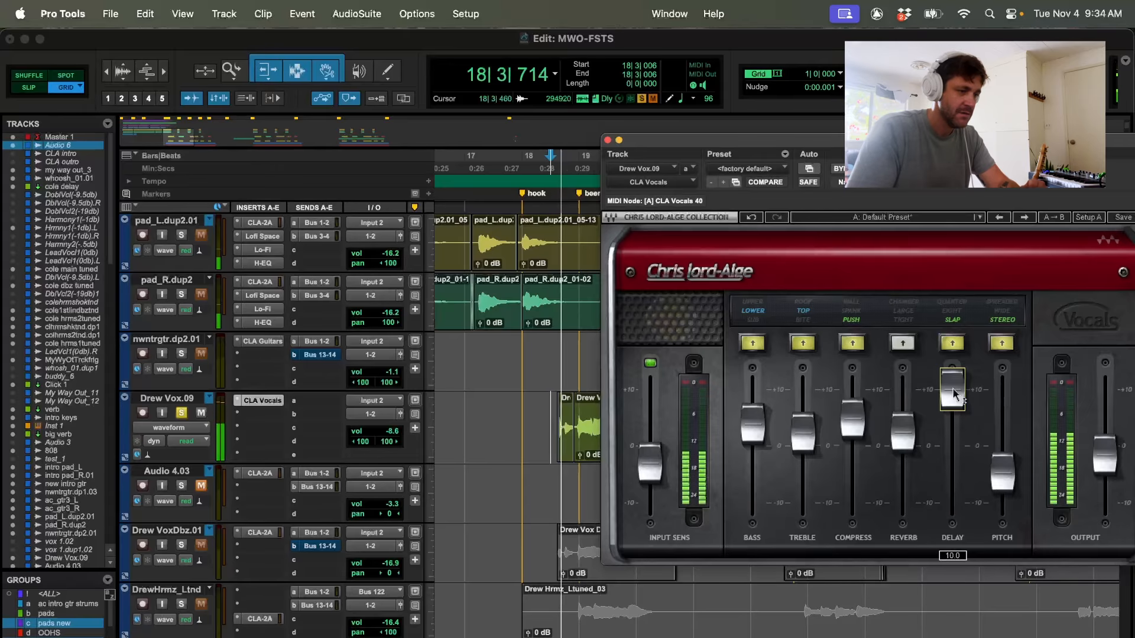
{"action": "key", "text": "space"}
{"action": "key", "text": "space"}
{"action": "key", "text": "space"}
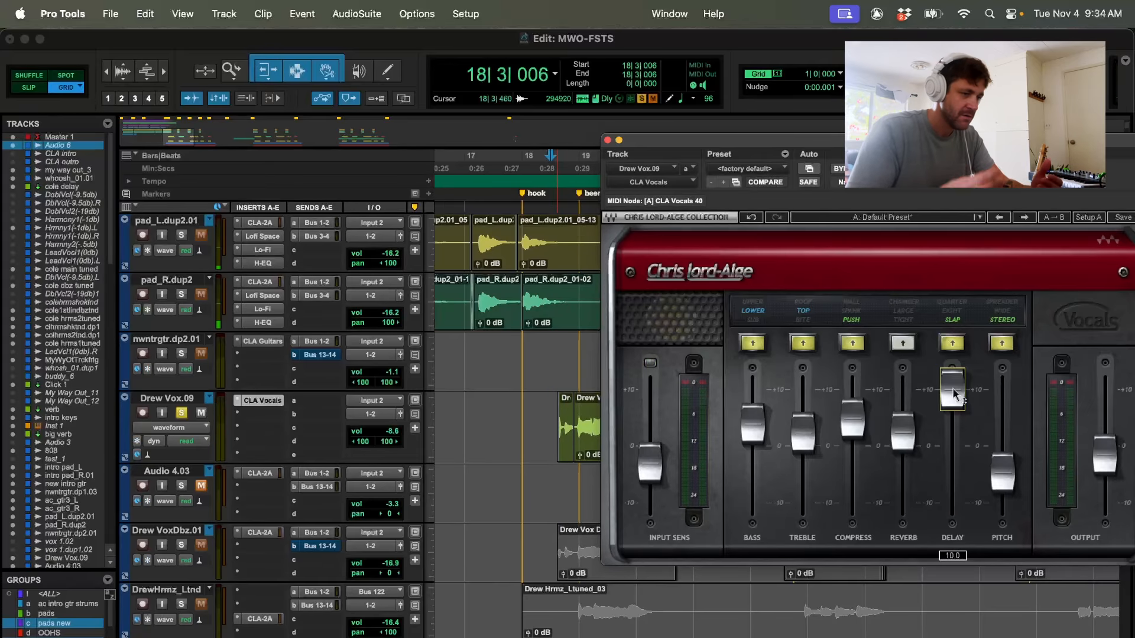
Switch the delay to Eight and play the vocal phrase
{"action": "left_click", "coordinate": [953, 310]}
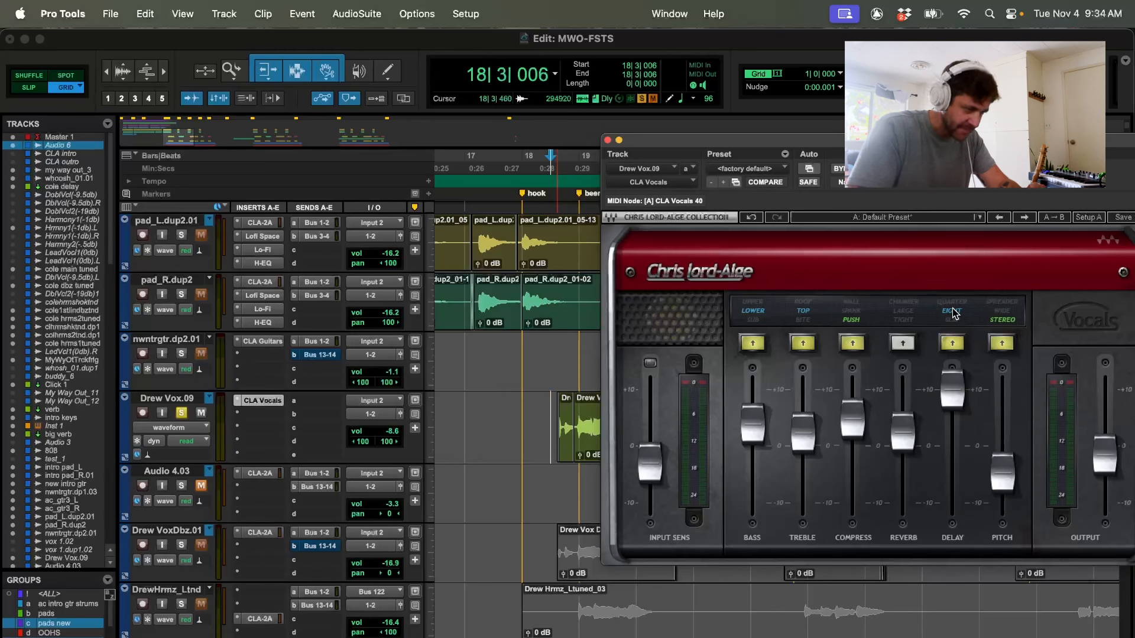
{"action": "key", "text": "space"}
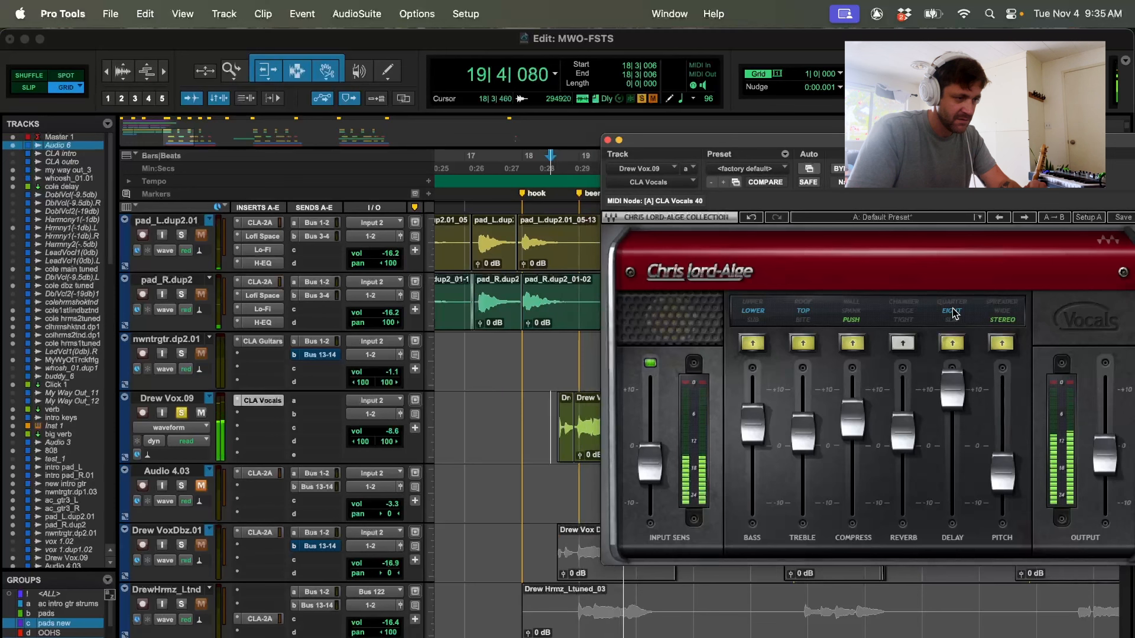
{"action": "key", "text": "space"}
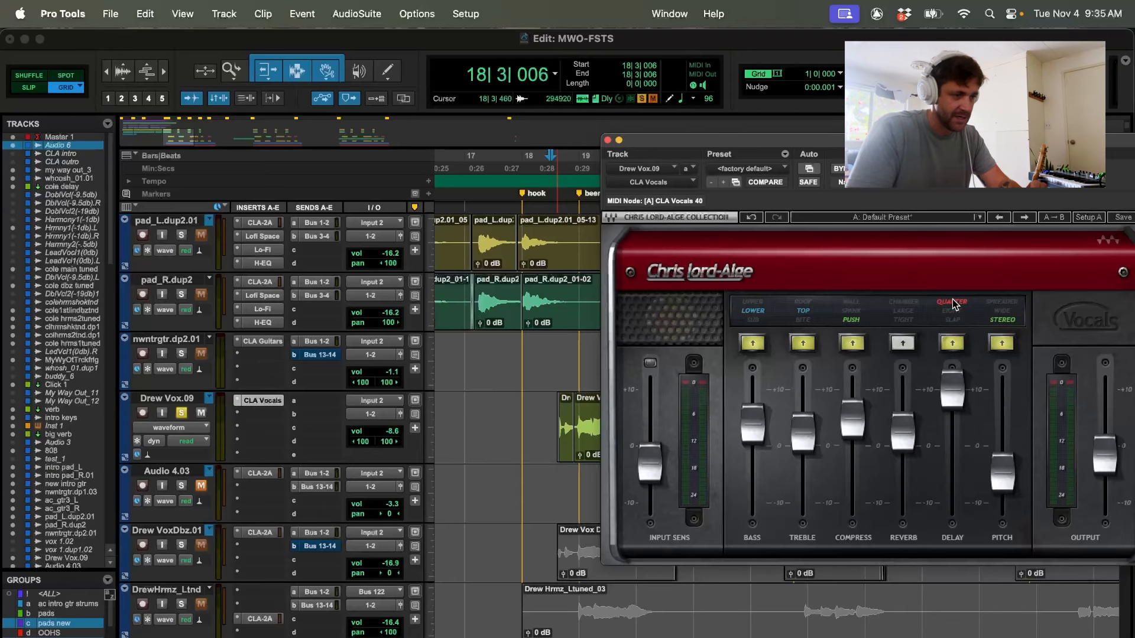
Play the vocal with the delay in Quarter mode, lower the delay fader to 6.8, and return it to 10.0
{"action": "key", "text": "space"}
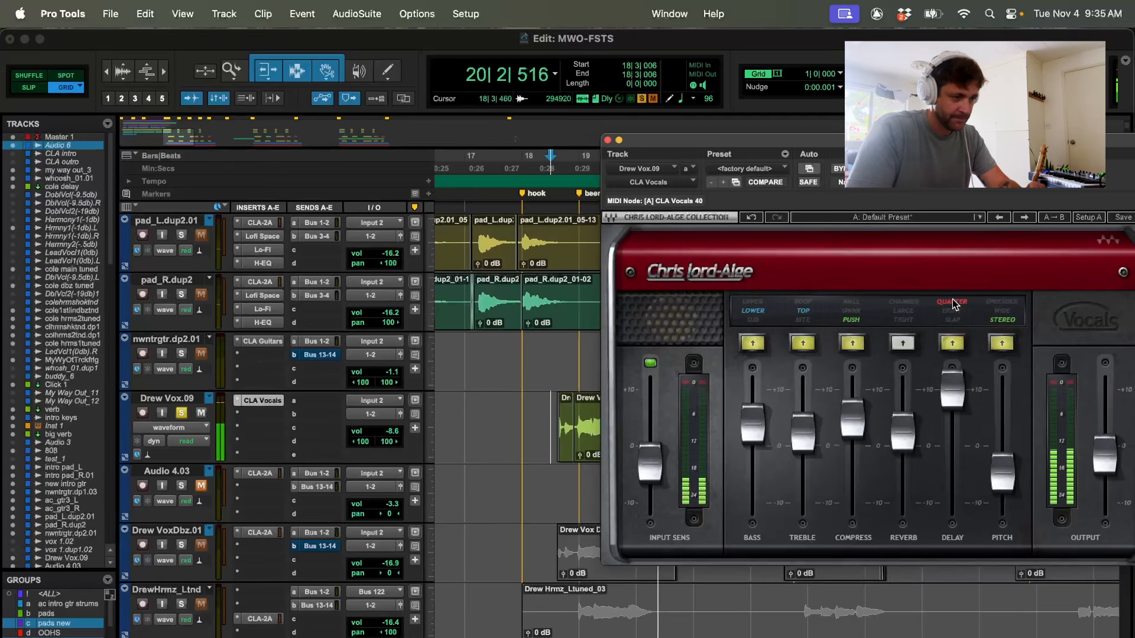
{"action": "key", "text": "space"}
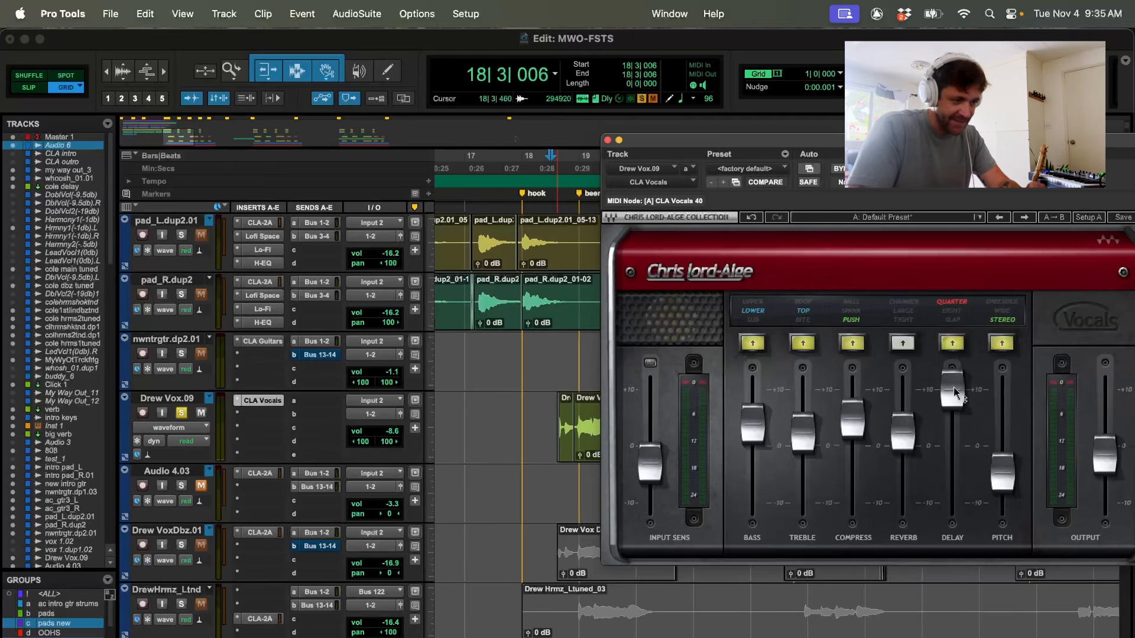
{"action": "mouse_move", "coordinate": [953, 388]}
{"action": "left_mouse_down"}
{"action": "mouse_move", "coordinate": [953, 491]}
{"action": "mouse_move", "coordinate": [953, 407]}
{"action": "left_mouse_up"}
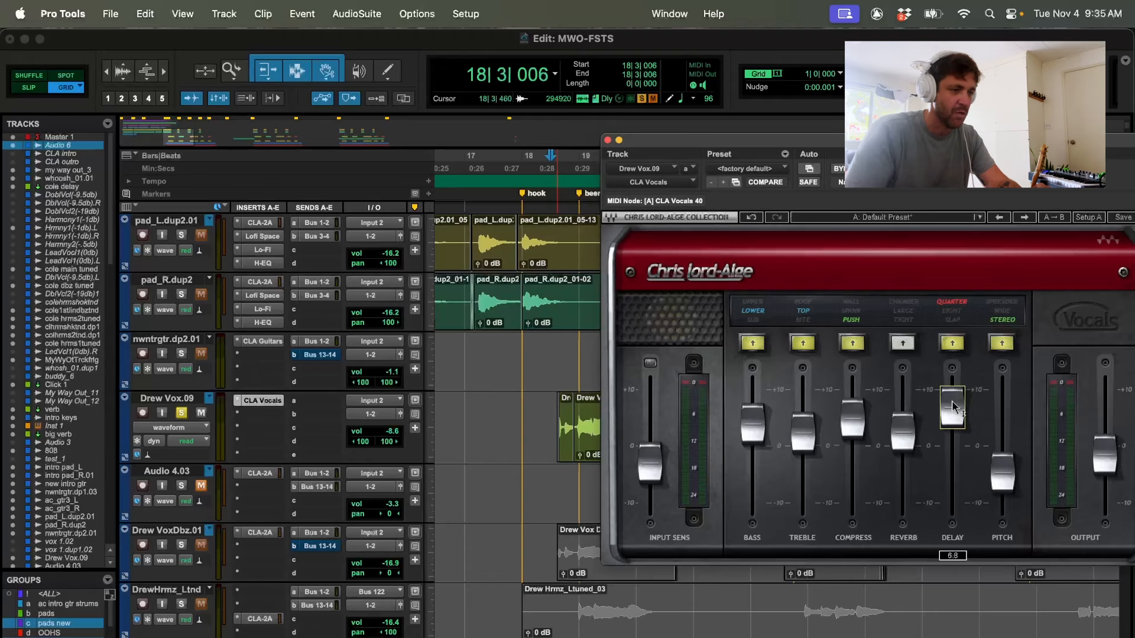
{"action": "left_click_drag", "start_coordinate": [953, 406], "coordinate": [953, 389]}
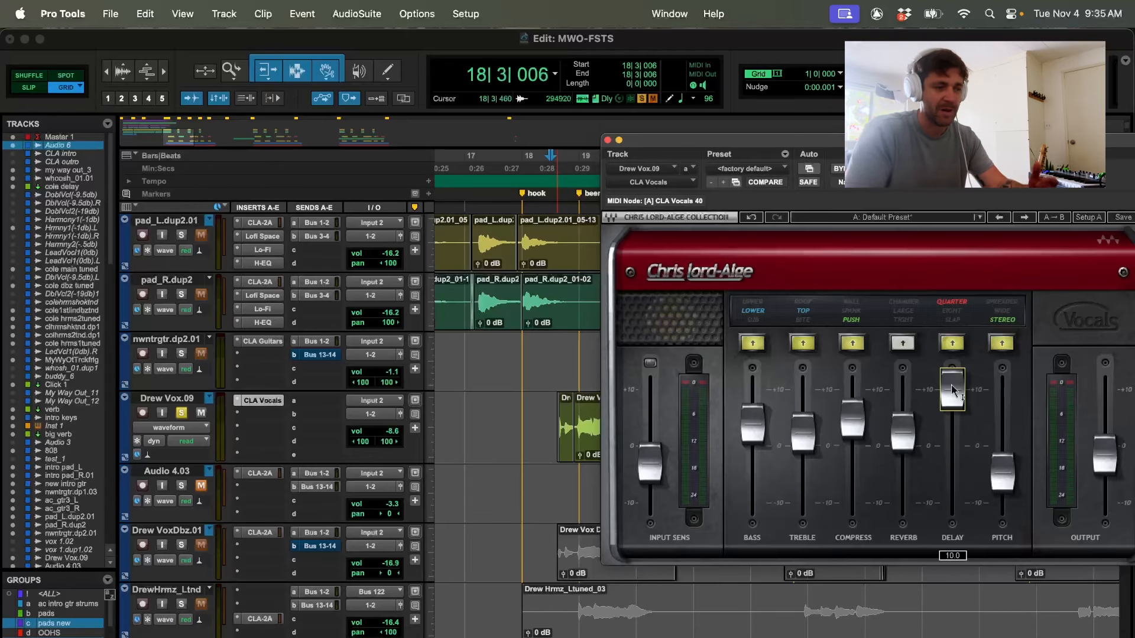
Play the start of the vocal phrase with the Quarter delay at 10.0 and again with its fader lowered to nearly -10
{"action": "left_click", "coordinate": [557, 406]}
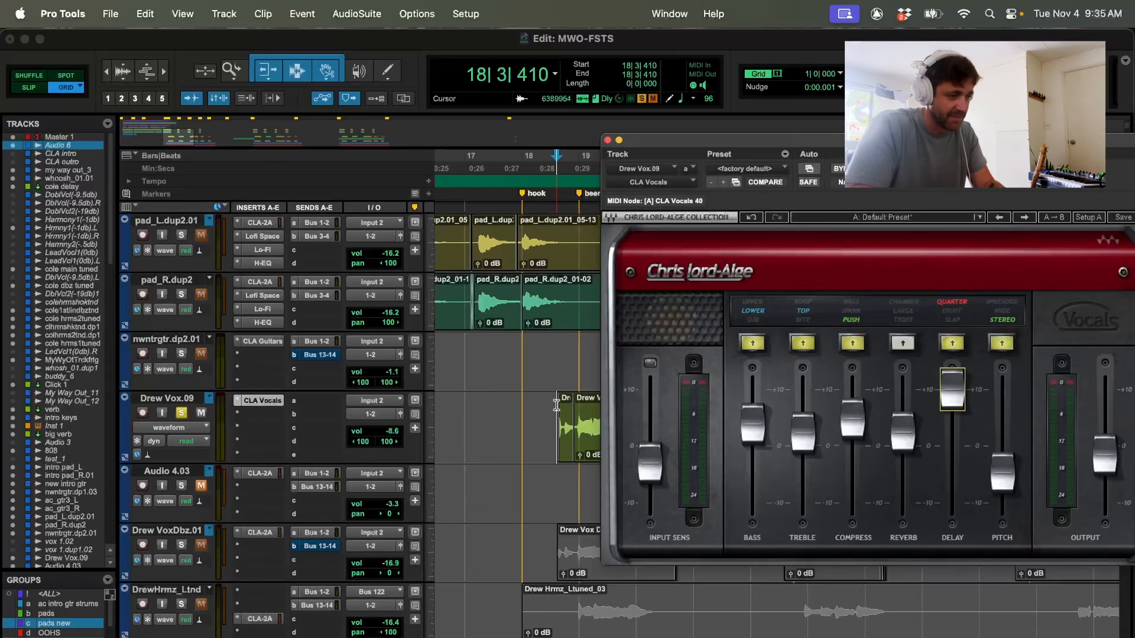
{"action": "key", "text": "space"}
{"action": "key", "text": "space"}
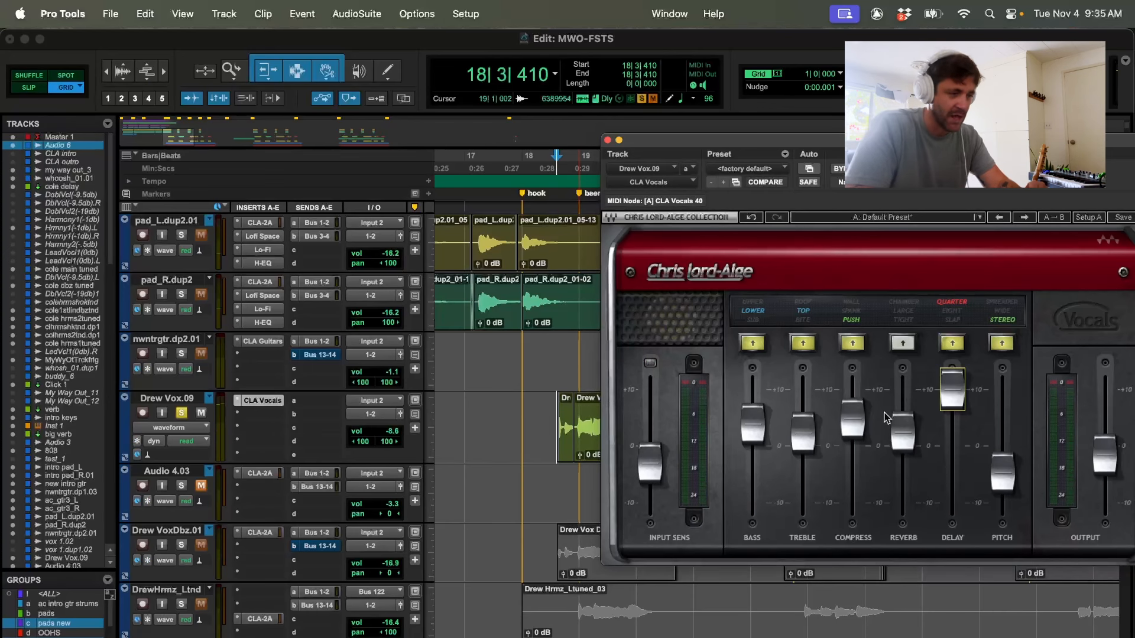
{"action": "left_click_drag", "start_coordinate": [949, 383], "coordinate": [959, 507]}
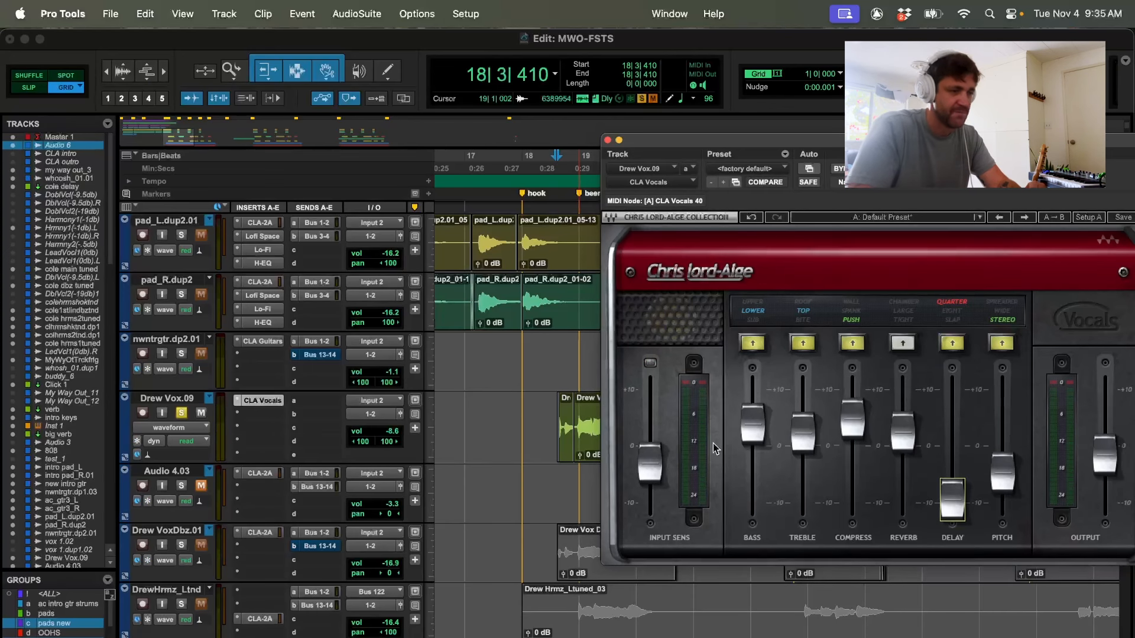
{"action": "key", "text": "space"}
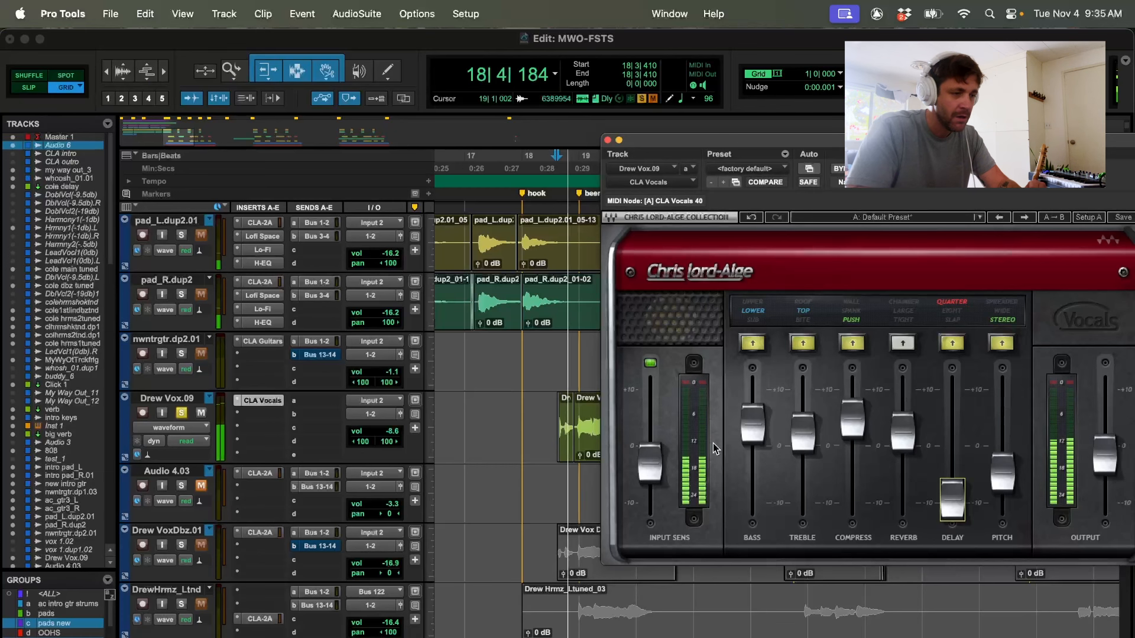
{"action": "key", "text": "space"}
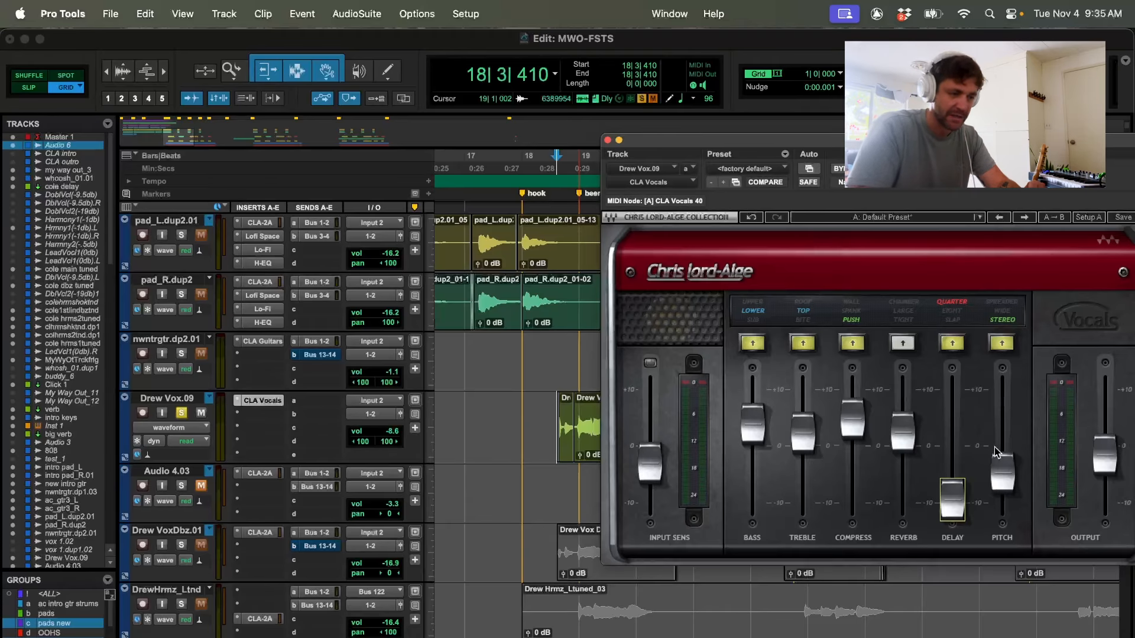
Set the delay fader to its -10.0 minimum and raise it to 0.0
{"action": "mouse_move", "coordinate": [945, 503]}
{"action": "left_mouse_down"}
{"action": "mouse_move", "coordinate": [942, 448]}
{"action": "mouse_move", "coordinate": [952, 502]}
{"action": "left_mouse_up"}
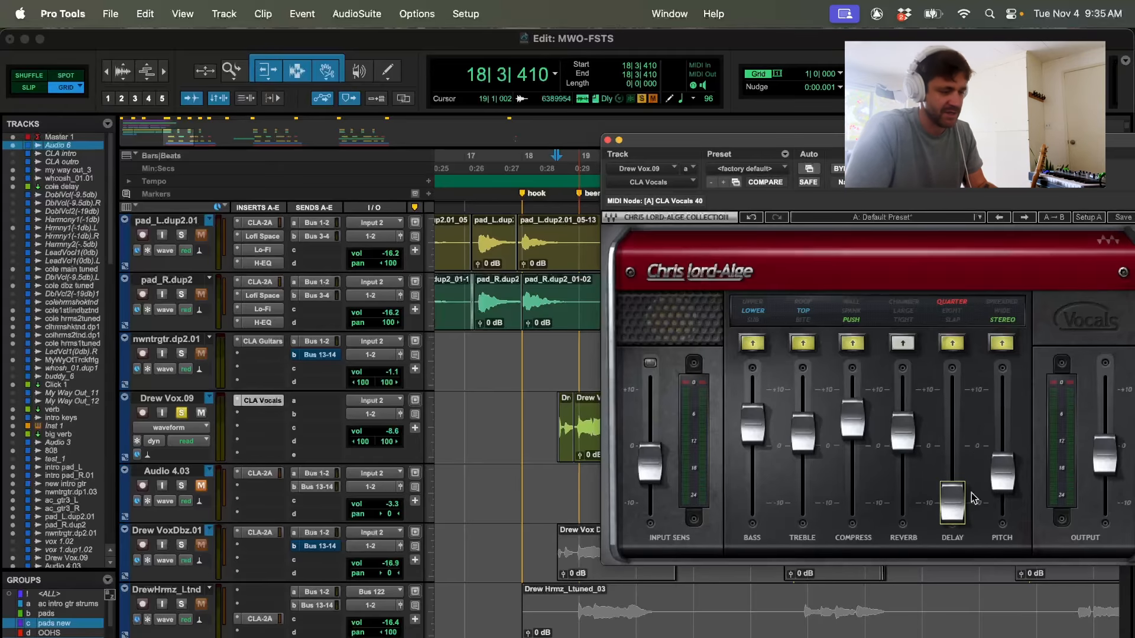
{"action": "mouse_move", "coordinate": [950, 507]}
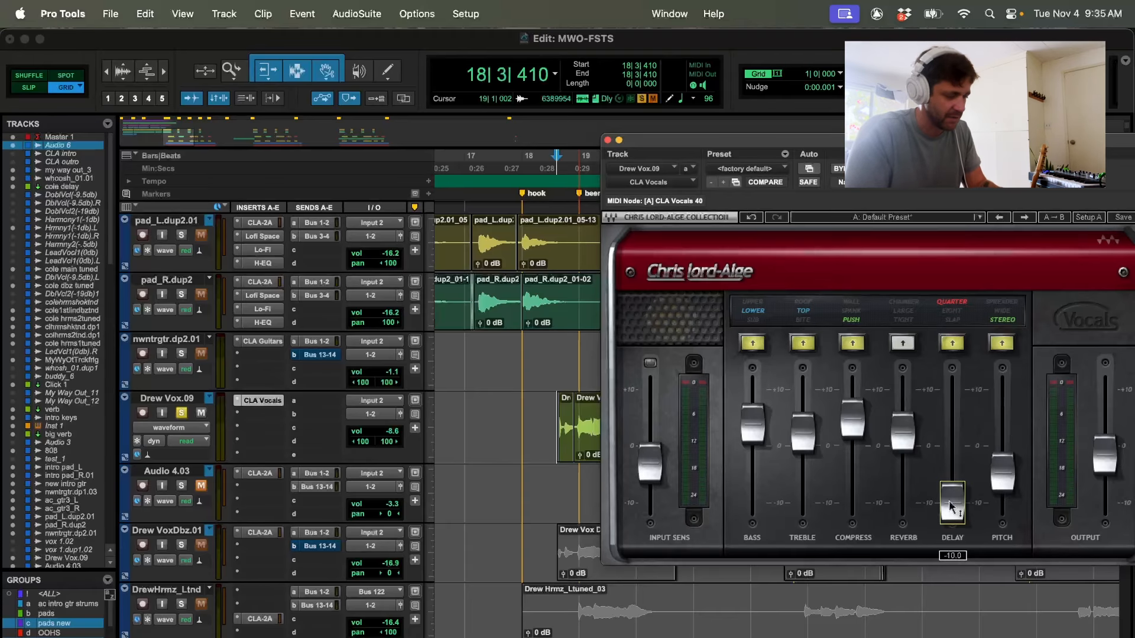
{"action": "left_click_drag", "start_coordinate": [949, 507], "coordinate": [950, 449]}
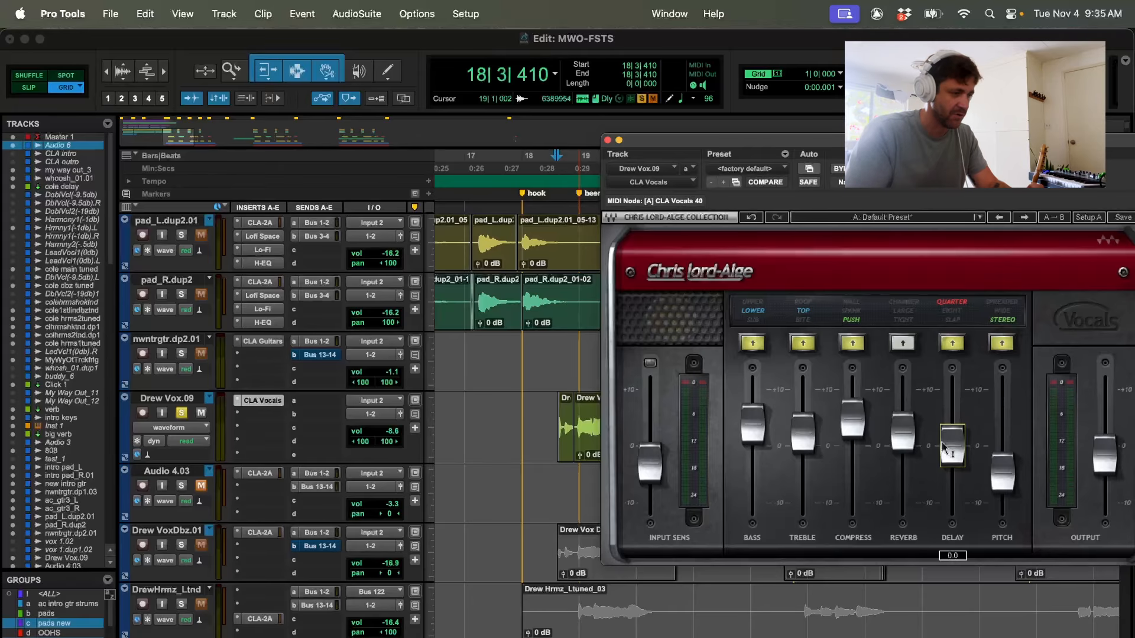
Reset the soloed lead vocal track's volume to 0.0 and undo that volume change
{"action": "left_click", "coordinate": [393, 437], "text": "alt"}
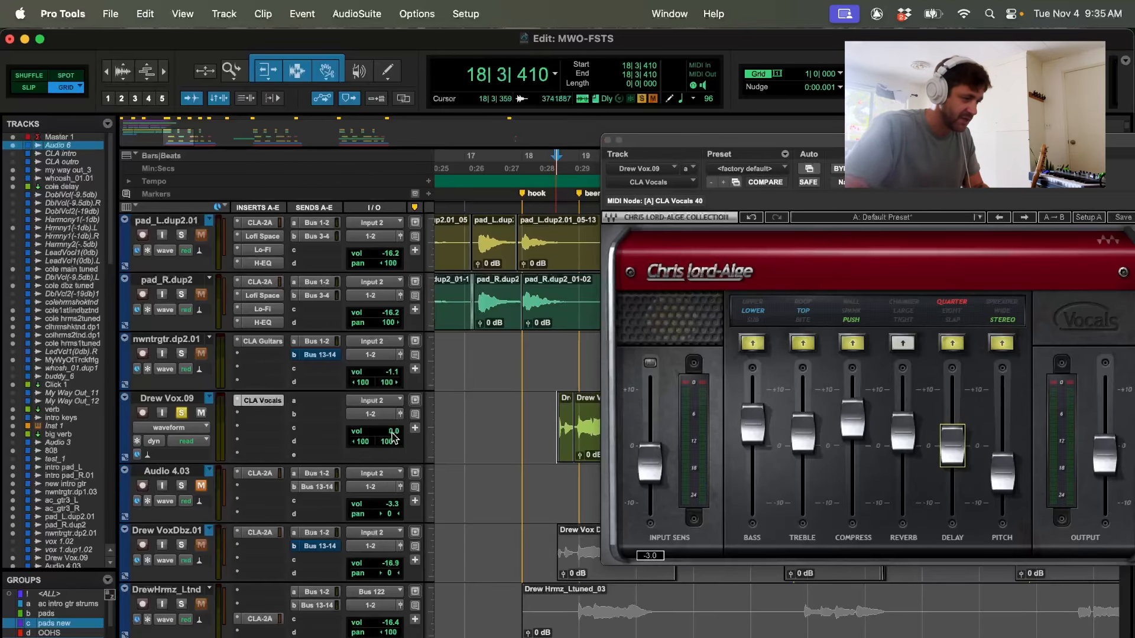
{"action": "key", "text": "super+z"}
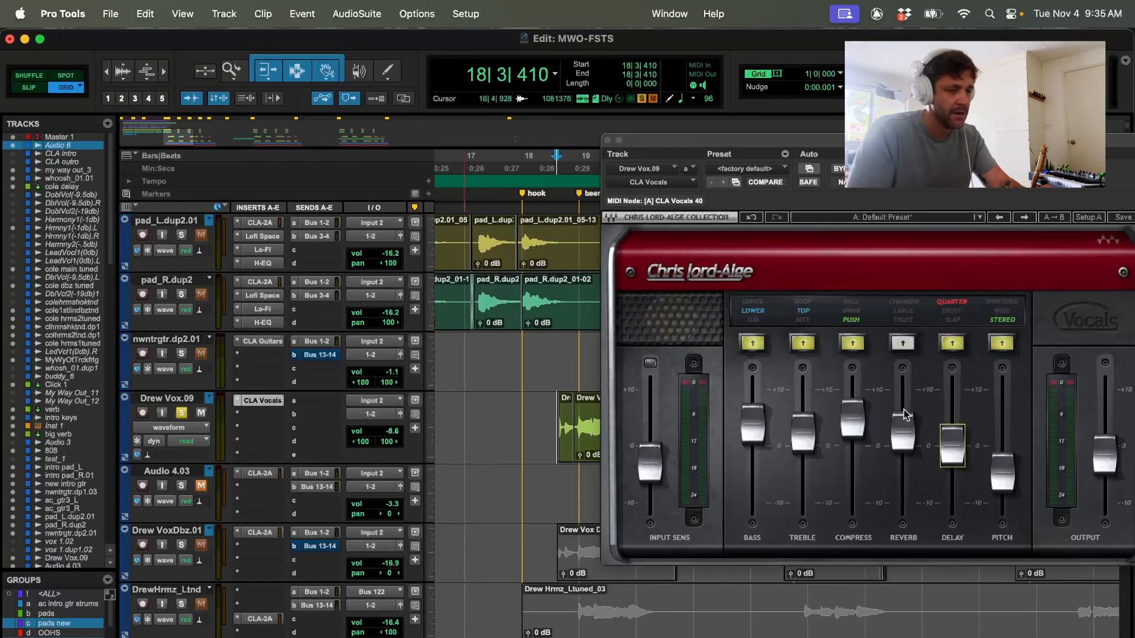
Turn the delay off and move the CLA Vocals window so the entire plug-in is visible
{"action": "mouse_move", "coordinate": [960, 451]}
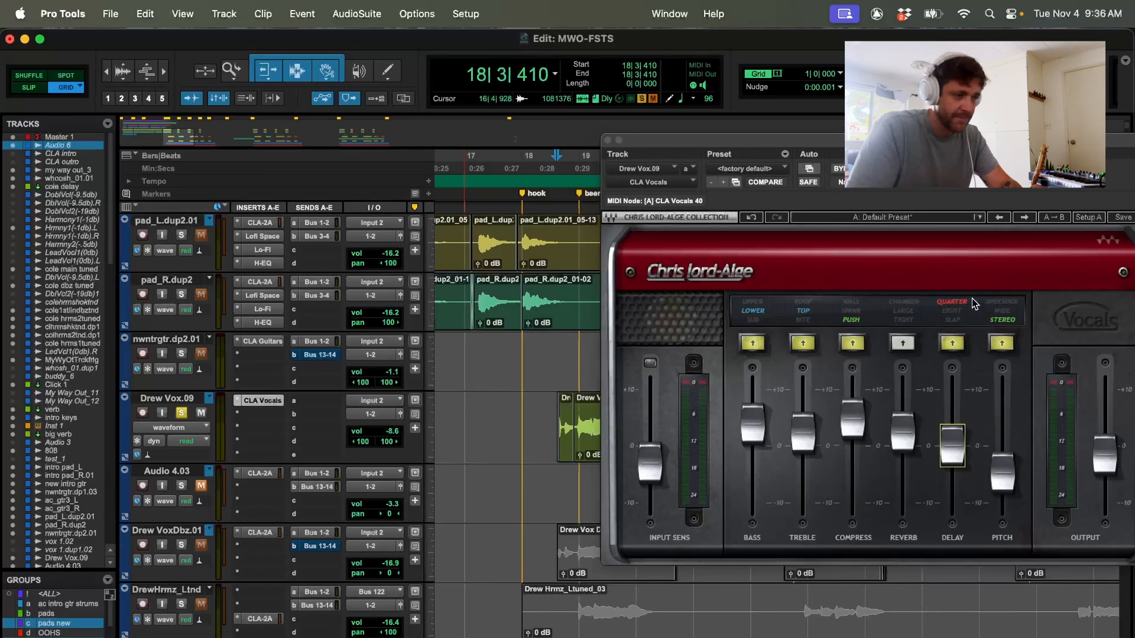
{"action": "left_click", "coordinate": [943, 306]}
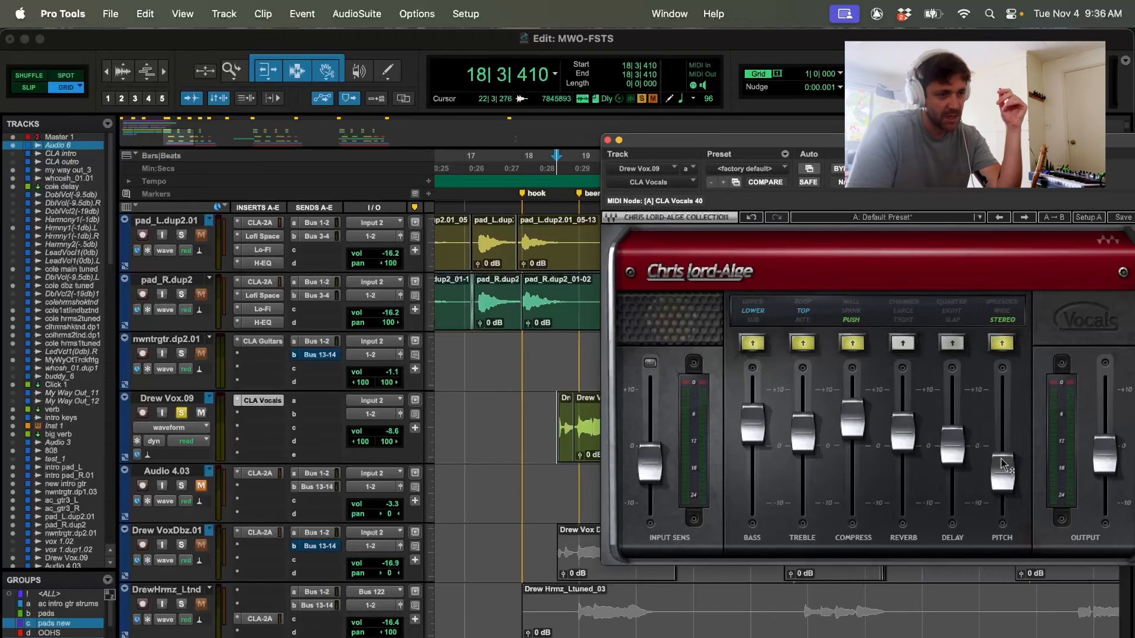
{"action": "left_click_drag", "start_coordinate": [1117, 144], "coordinate": [1039, 144]}
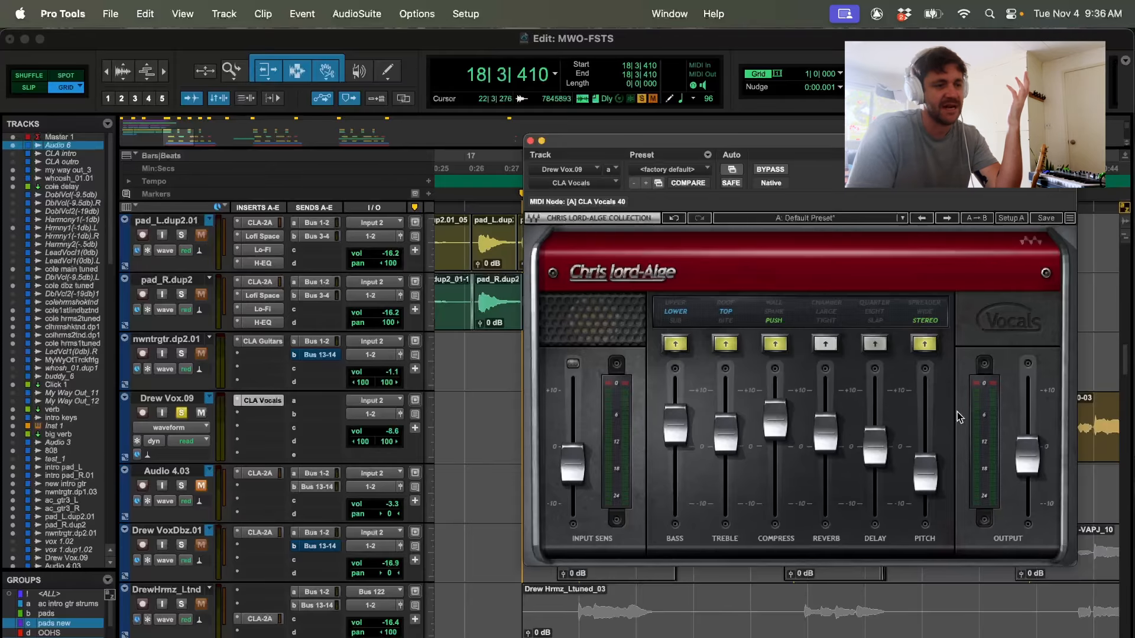
Play the vocal phrase with the Stereo pitch fader at its minimum and again with it raised to 10.0
{"action": "left_click_drag", "start_coordinate": [932, 456], "coordinate": [933, 486]}
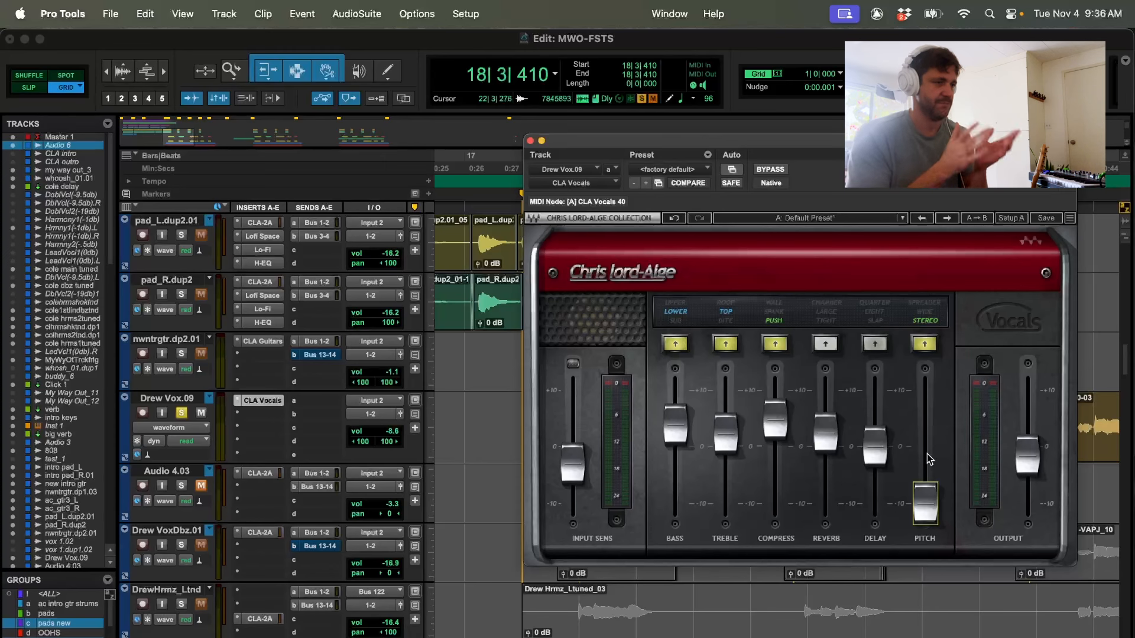
{"action": "key", "text": "space"}
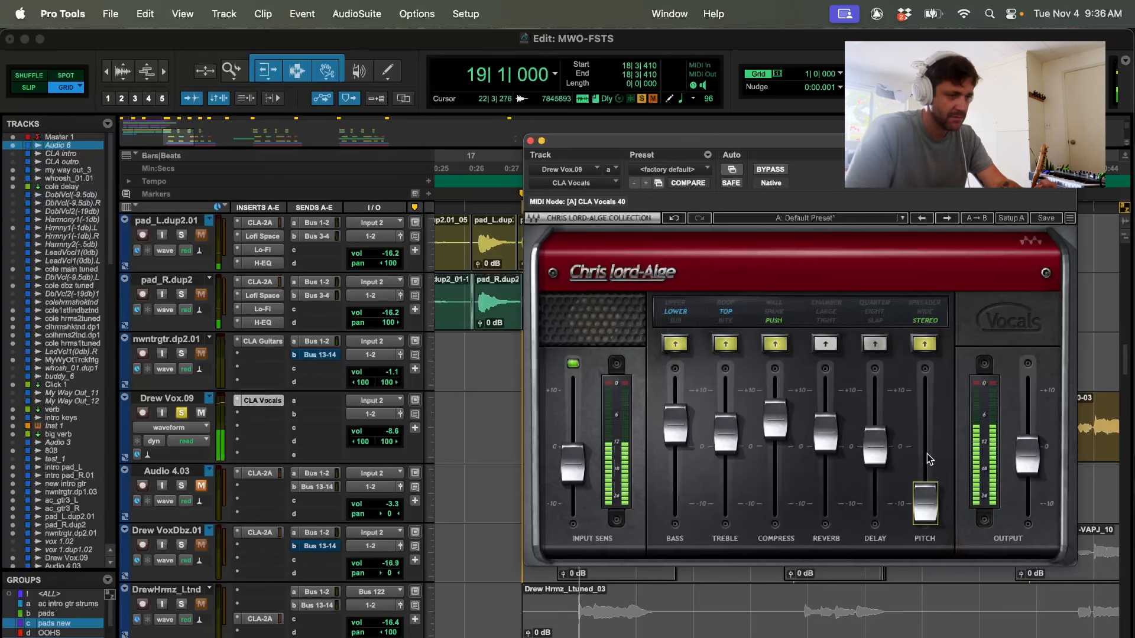
{"action": "key", "text": "space"}
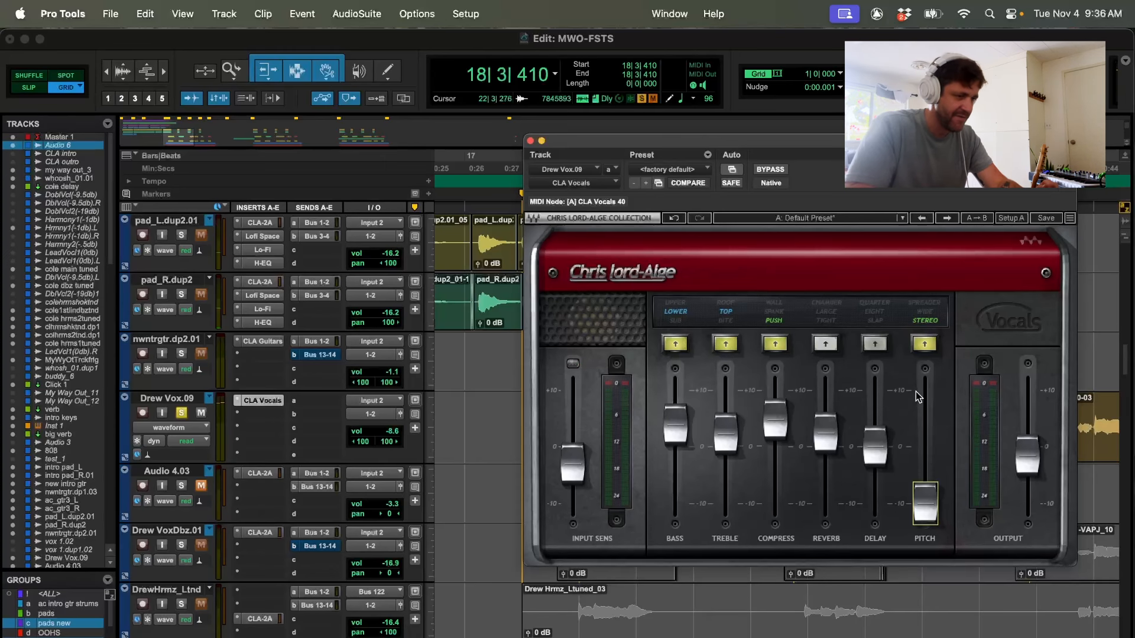
{"action": "left_click_drag", "start_coordinate": [926, 503], "coordinate": [926, 387]}
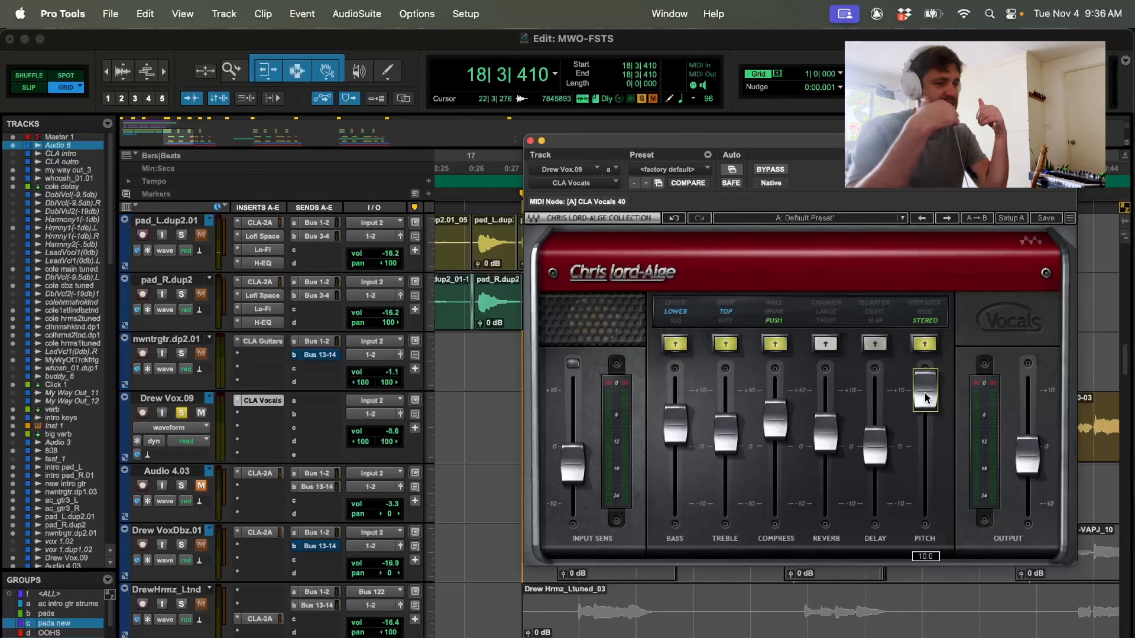
{"action": "key", "text": "space"}
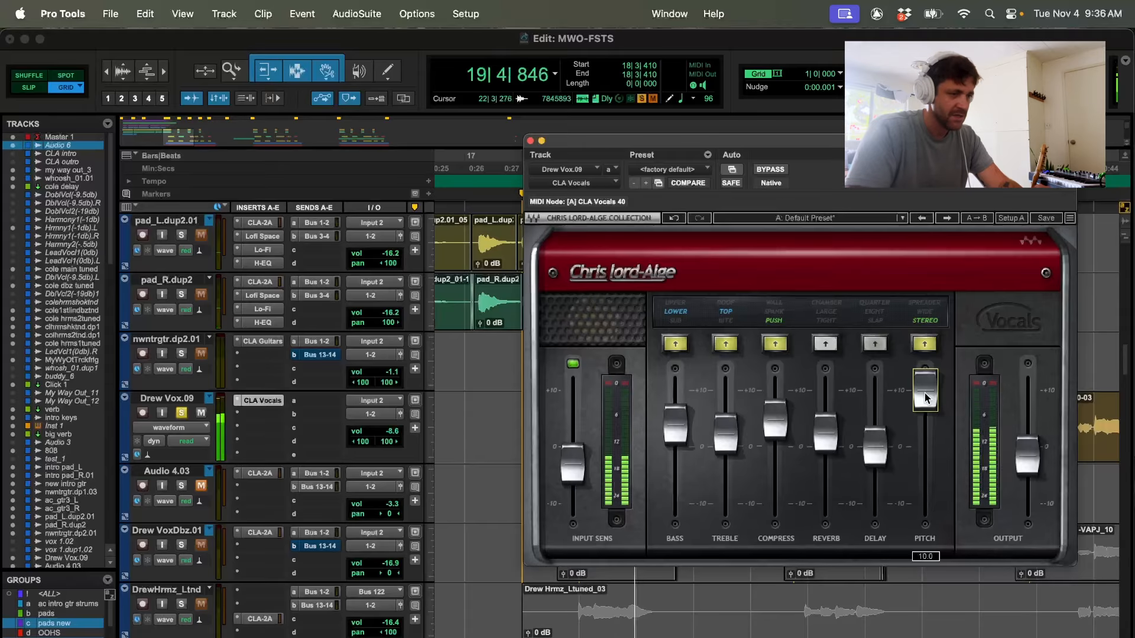
{"action": "key", "text": "space"}
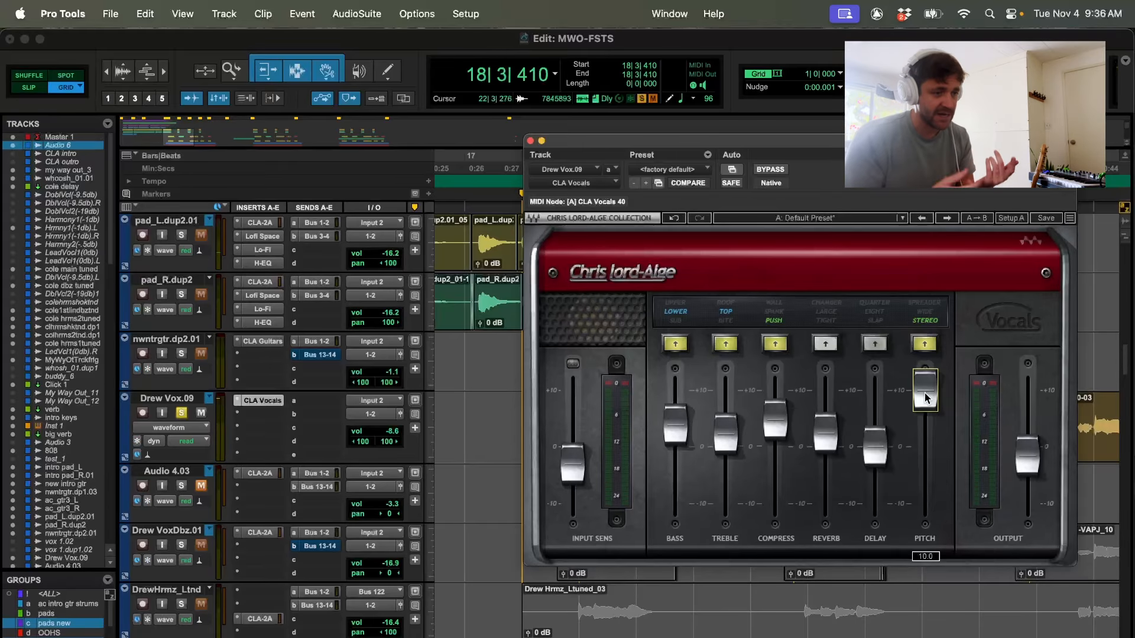
Repeat the Stereo pitch comparison, playing the vocal with the fader at -10.0 and back at 10.0
{"action": "left_click_drag", "start_coordinate": [925, 392], "coordinate": [925, 503]}
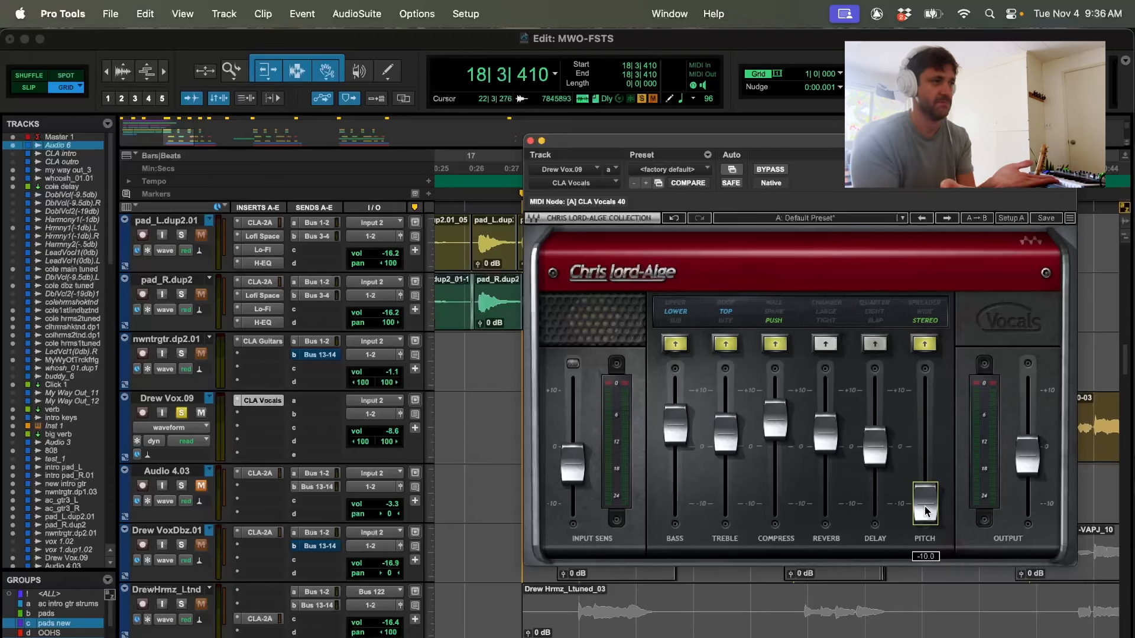
{"action": "key", "text": "space"}
{"action": "key", "text": "space"}
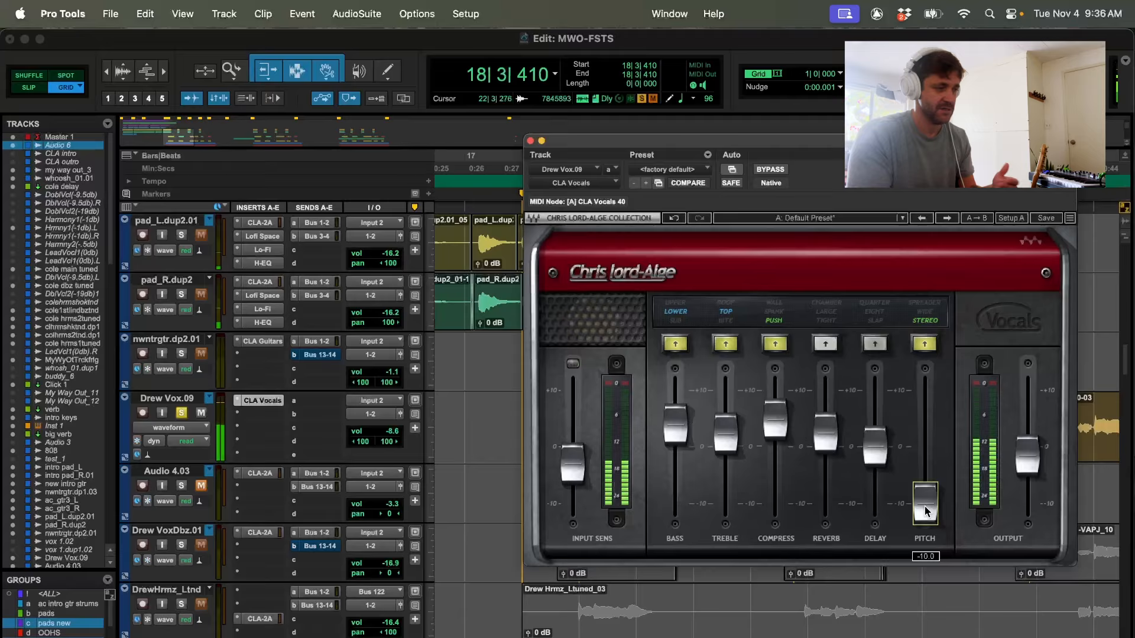
{"action": "left_click_drag", "start_coordinate": [924, 506], "coordinate": [926, 412]}
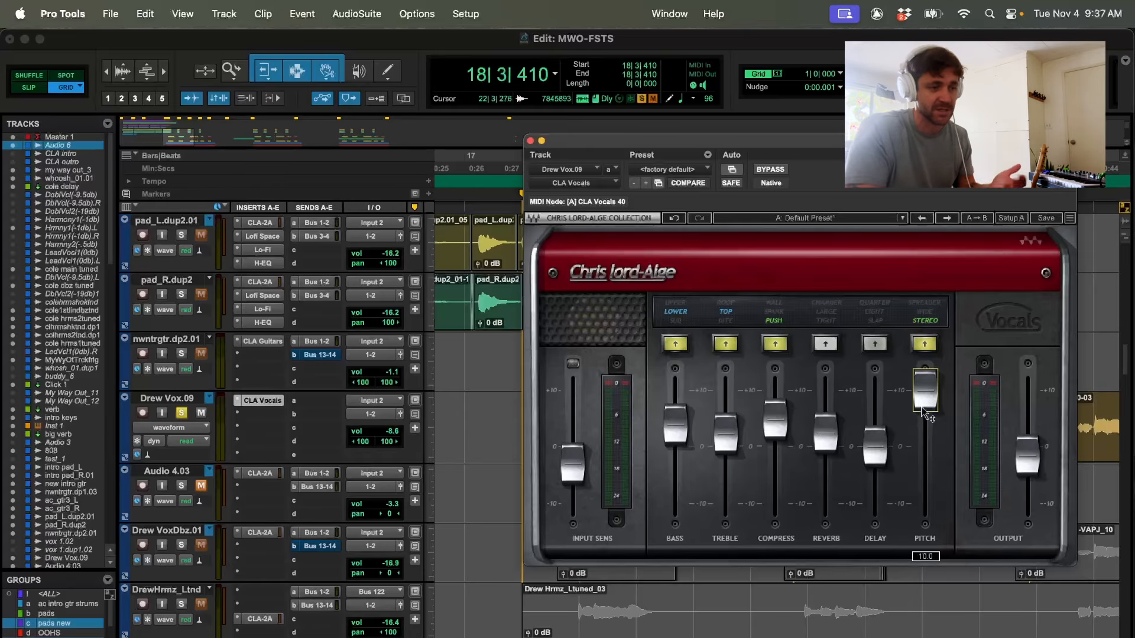
{"action": "key", "text": "space"}
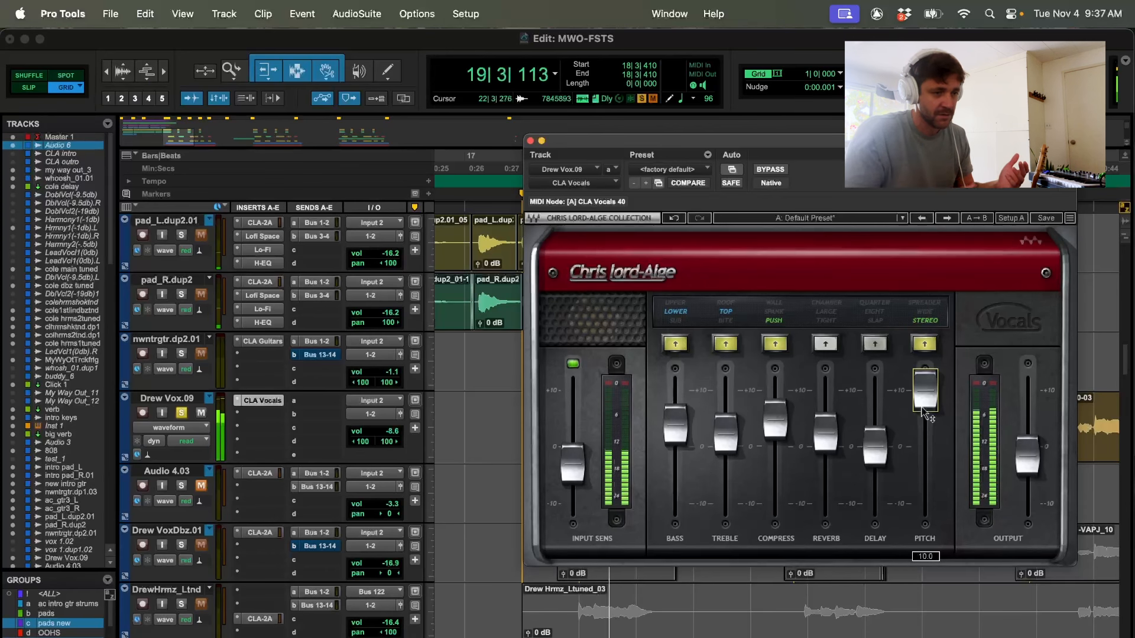
{"action": "key", "text": "space"}
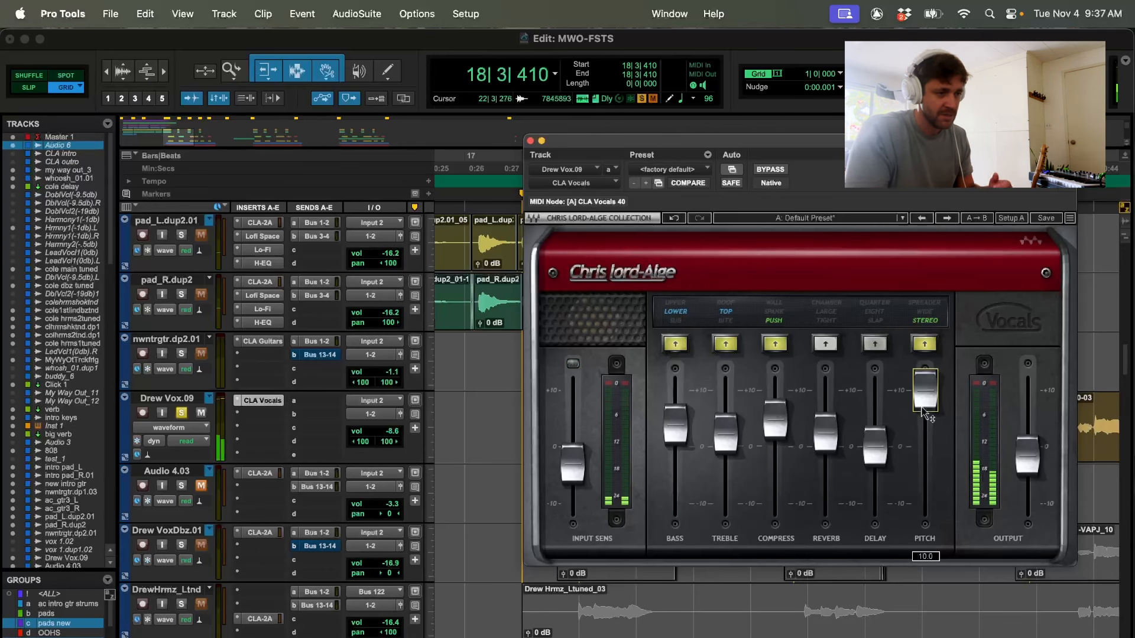
Audition the pitch effect on the vocal in Wide mode and in Spreader mode
{"action": "left_click", "coordinate": [924, 314]}
{"action": "key", "text": "space"}
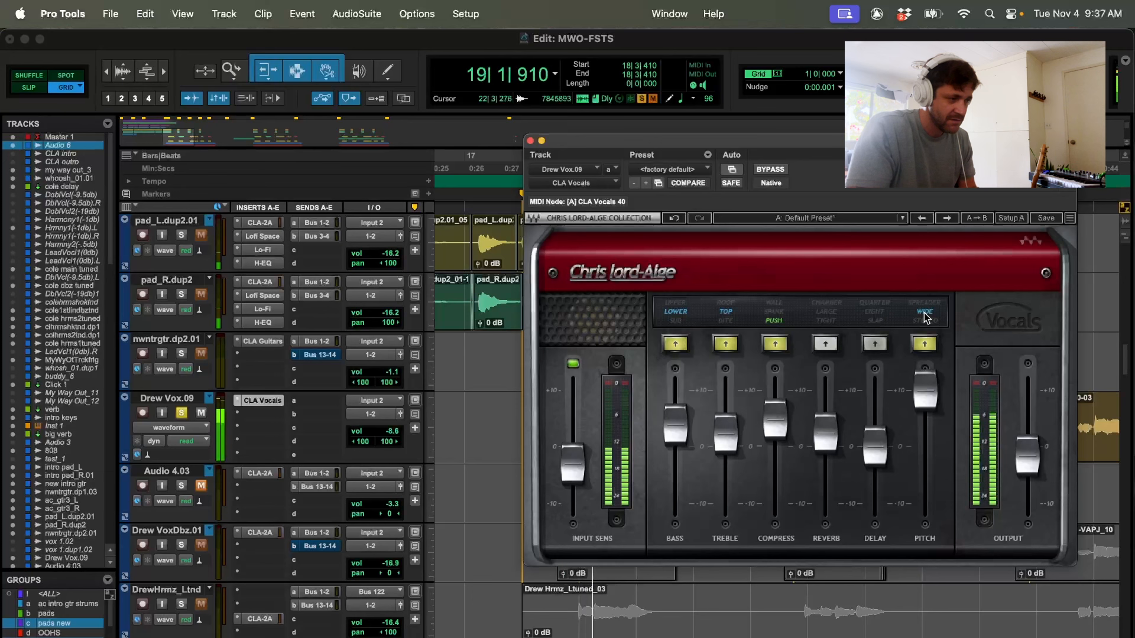
{"action": "key", "text": "space"}
{"action": "left_click", "coordinate": [923, 304]}
{"action": "key", "text": "space"}
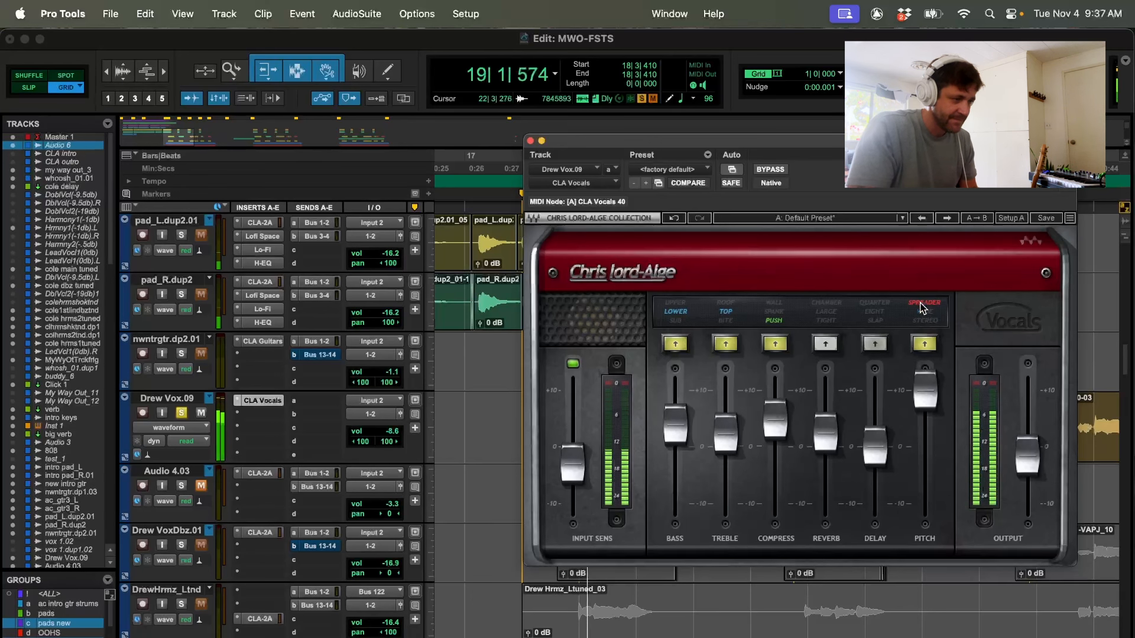
{"action": "key", "text": "space"}
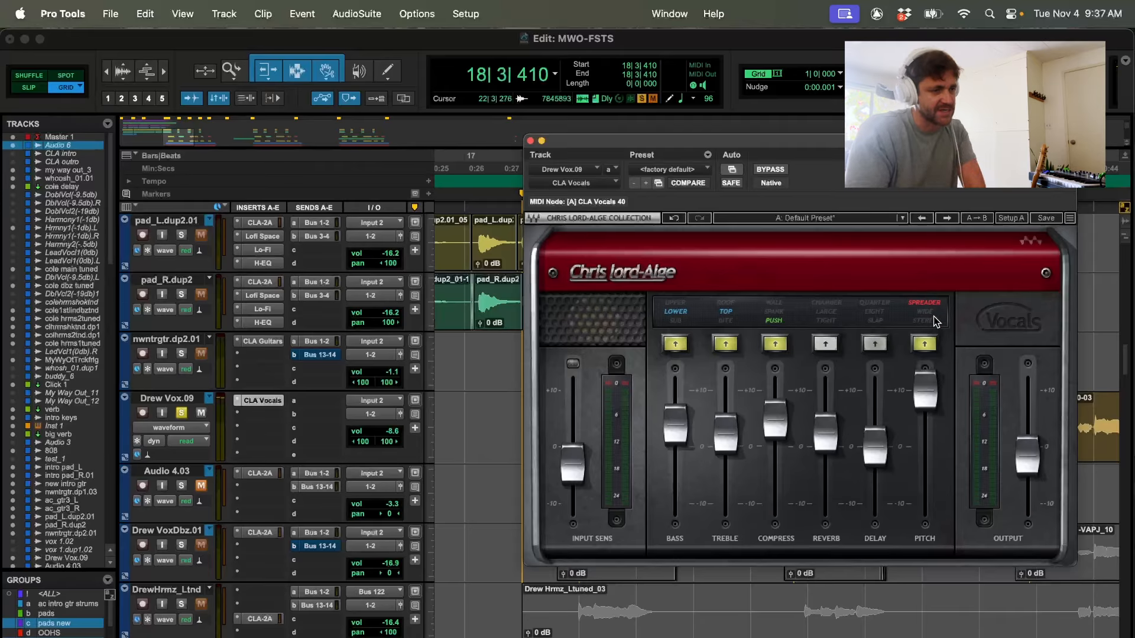
Change the pitch mode to Stereo and back to Spreader, and lower the pitch fader to 4.7
{"action": "left_click", "coordinate": [930, 319]}
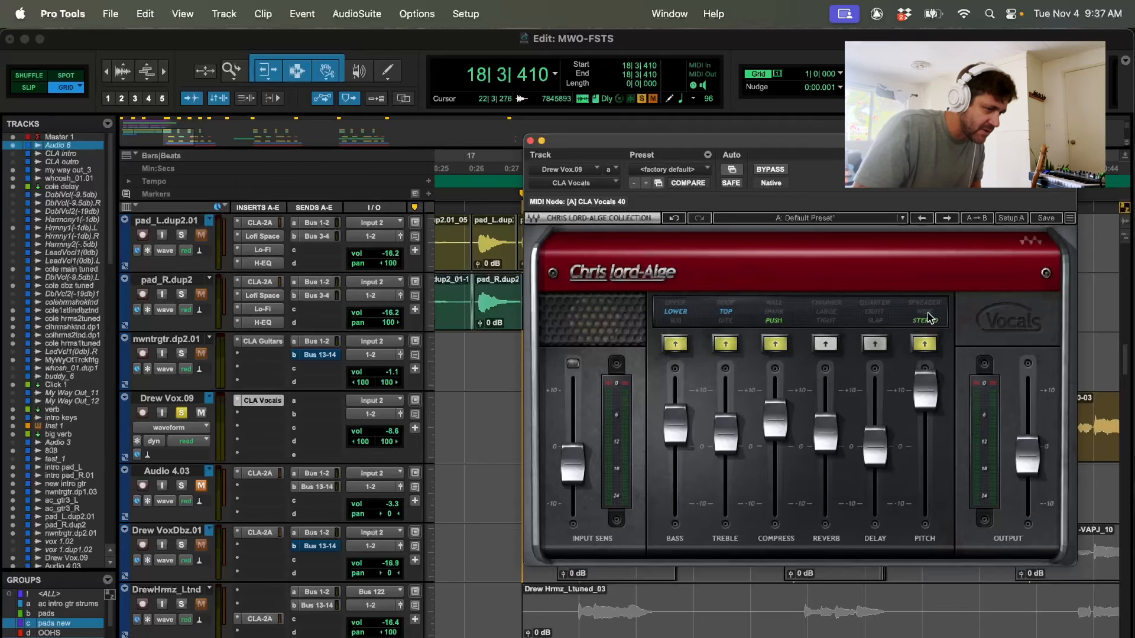
{"action": "left_click", "coordinate": [927, 311]}
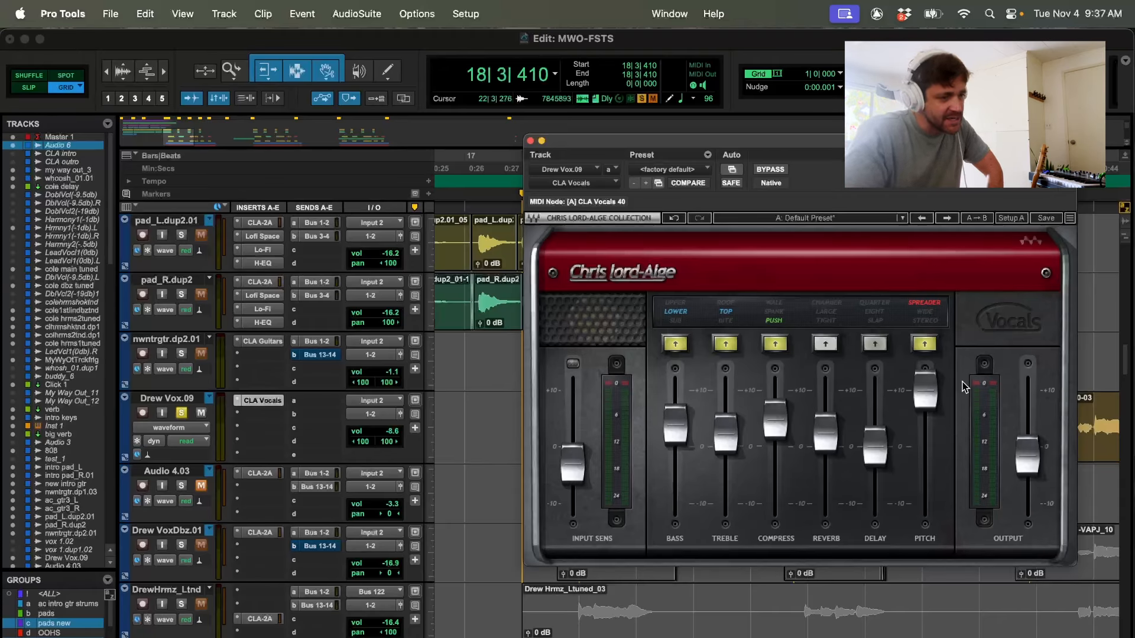
{"action": "left_click_drag", "start_coordinate": [925, 390], "coordinate": [925, 421]}
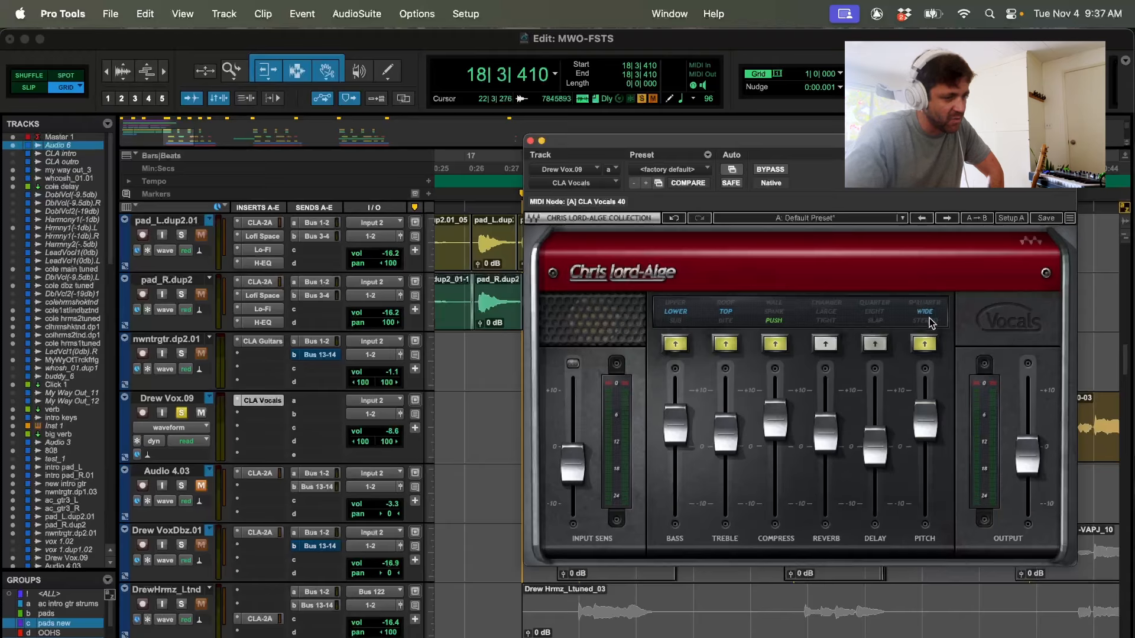
Cycle through the pitch modes, including Wide, and leave the pitch effect set to Stereo
{"action": "left_click", "coordinate": [926, 319]}
{"action": "left_click", "coordinate": [927, 319]}
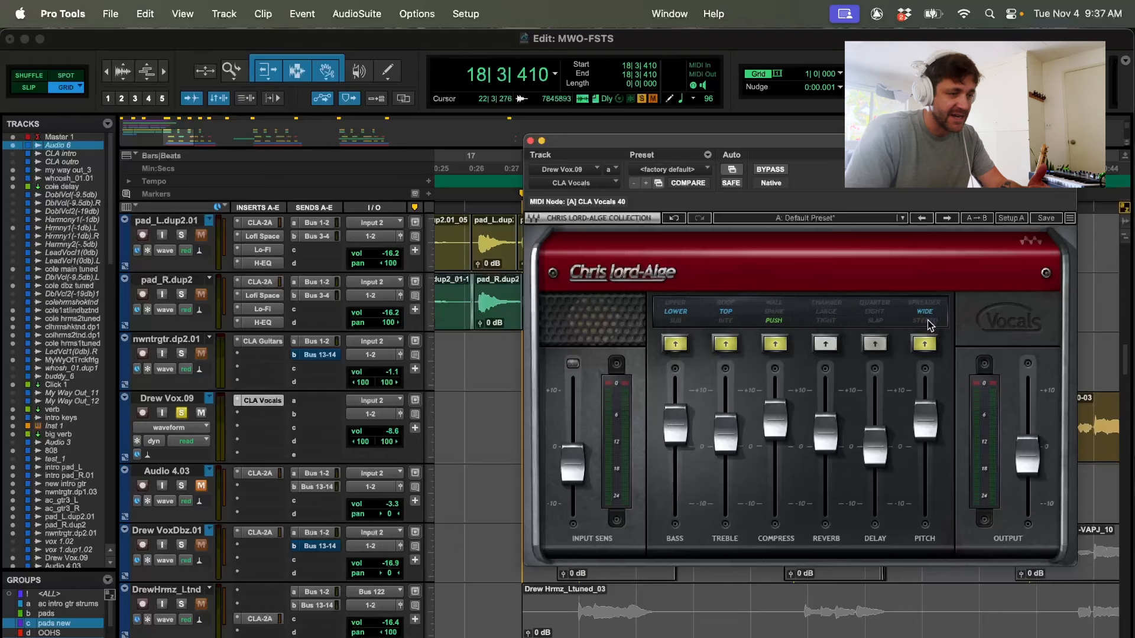
{"action": "left_click", "coordinate": [928, 321]}
{"action": "left_click", "coordinate": [926, 312]}
{"action": "left_click", "coordinate": [926, 321]}
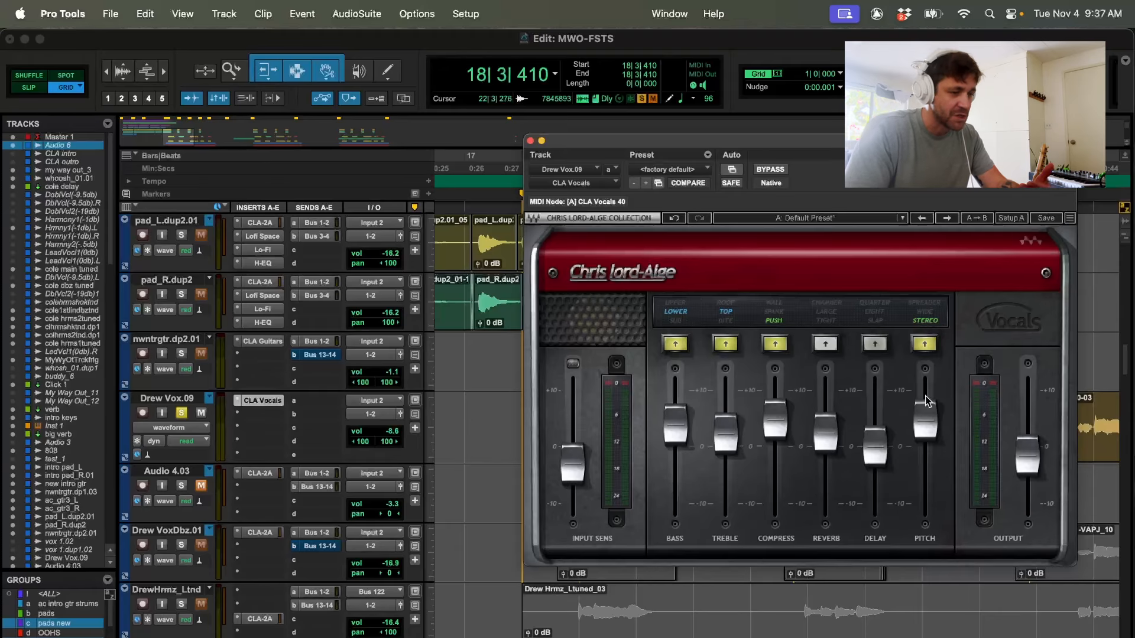
Lower the pitch fader slightly and bring the compress fader down to about 0
{"action": "mouse_move", "coordinate": [924, 422]}
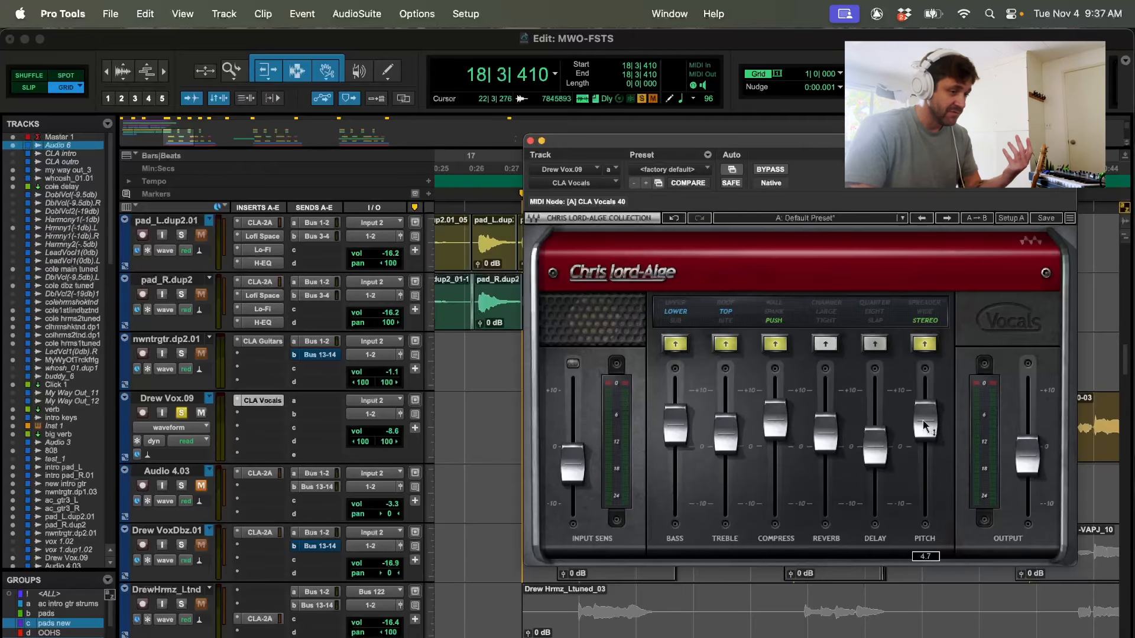
{"action": "mouse_move", "coordinate": [926, 424]}
{"action": "left_mouse_down"}
{"action": "mouse_move", "coordinate": [921, 406]}
{"action": "mouse_move", "coordinate": [934, 436]}
{"action": "left_mouse_up"}
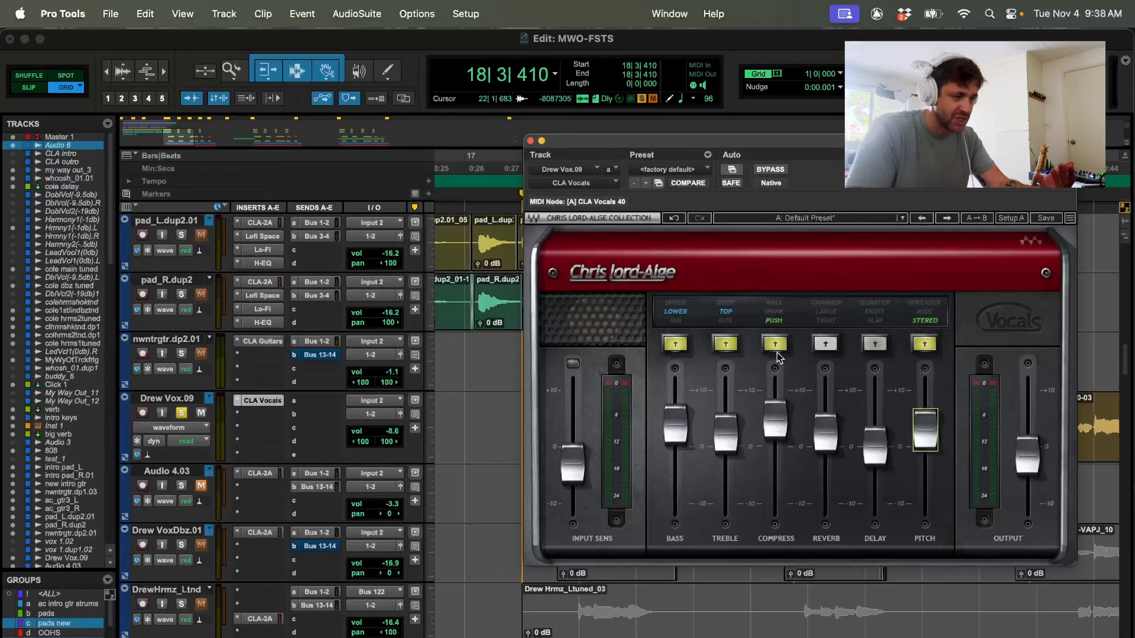
{"action": "left_click_drag", "start_coordinate": [776, 420], "coordinate": [774, 440]}
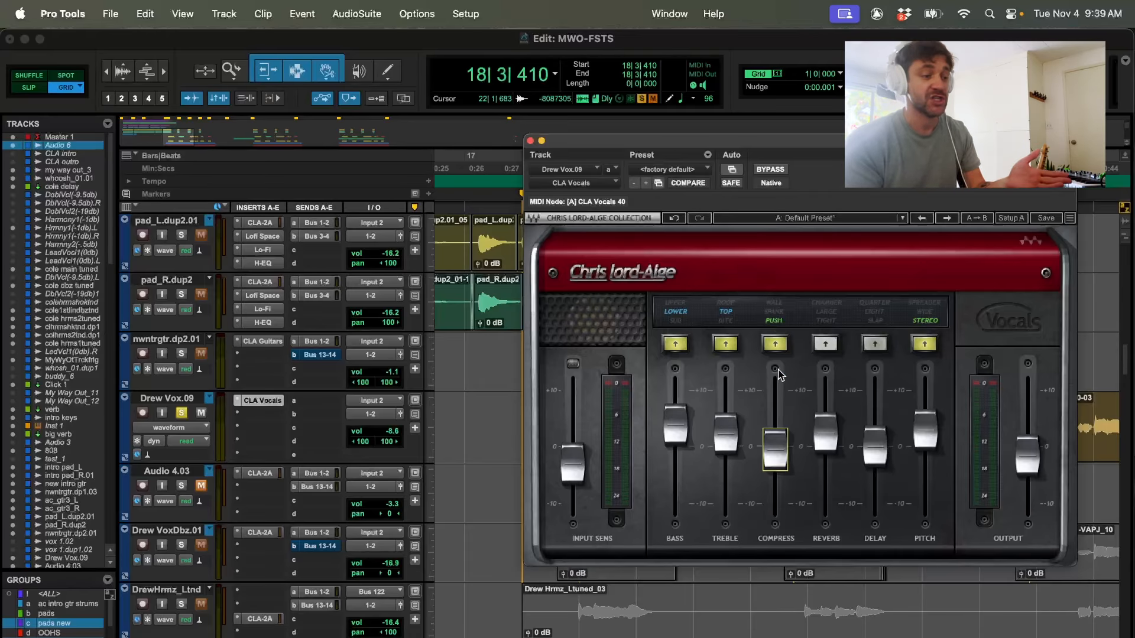
Play the vocal in Push compression mode and raise the compress fader to 10.0 while it plays
{"action": "mouse_move", "coordinate": [774, 450]}
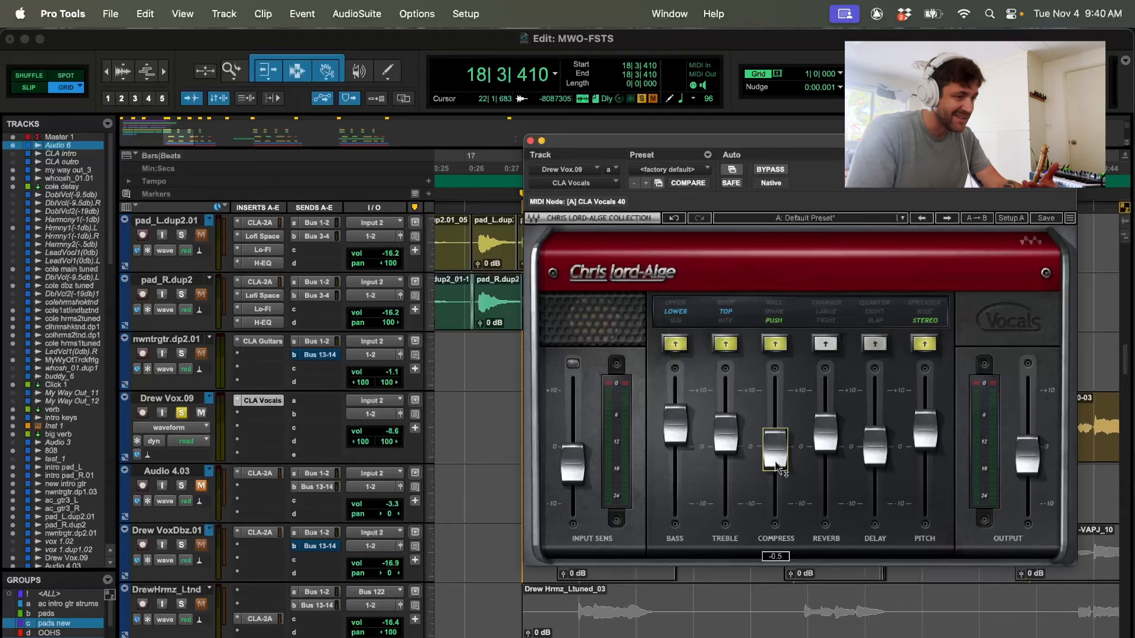
{"action": "mouse_move", "coordinate": [779, 472]}
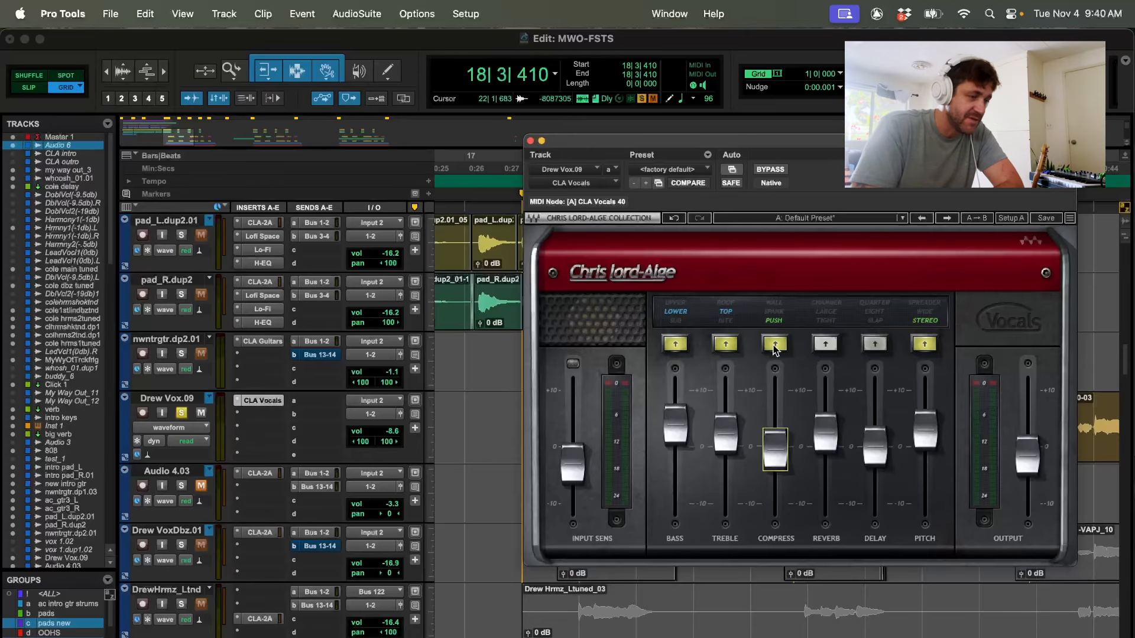
{"action": "key", "text": "space"}
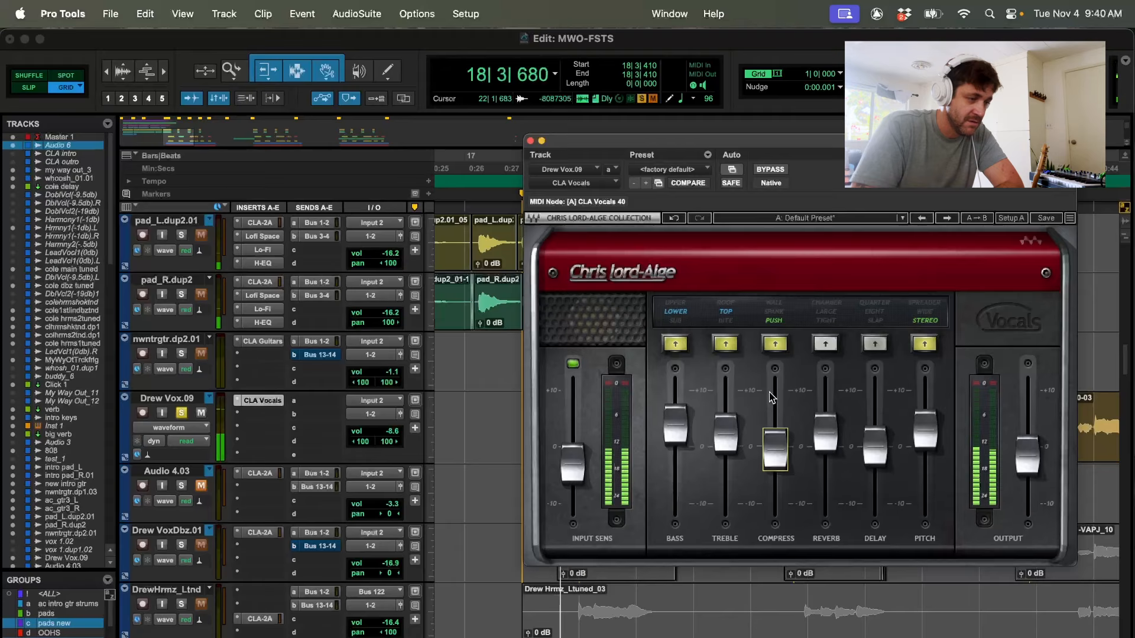
{"action": "left_click", "coordinate": [771, 397]}
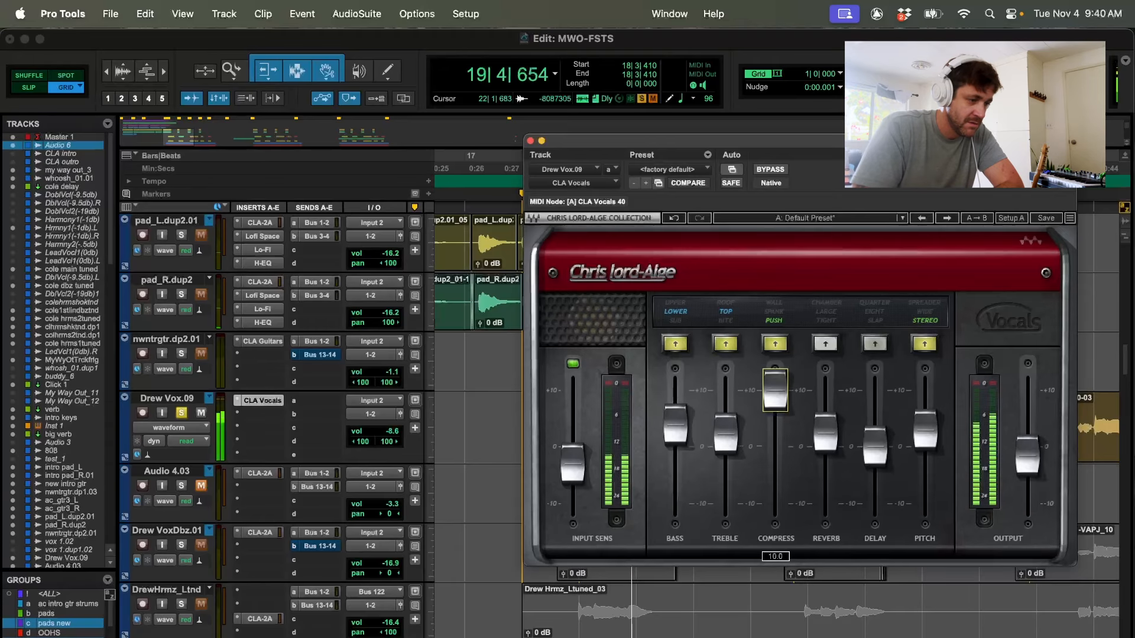
{"action": "mouse_move", "coordinate": [775, 391]}
{"action": "left_mouse_down"}
{"action": "mouse_move", "coordinate": [775, 502]}
{"action": "mouse_move", "coordinate": [773, 372]}
{"action": "left_mouse_up"}
{"action": "key", "text": "space"}
Switch the compression to Wall mode and audition it with the compress fader at 10.0 and at about 0
{"action": "left_click", "coordinate": [774, 303]}
{"action": "key", "text": "space"}
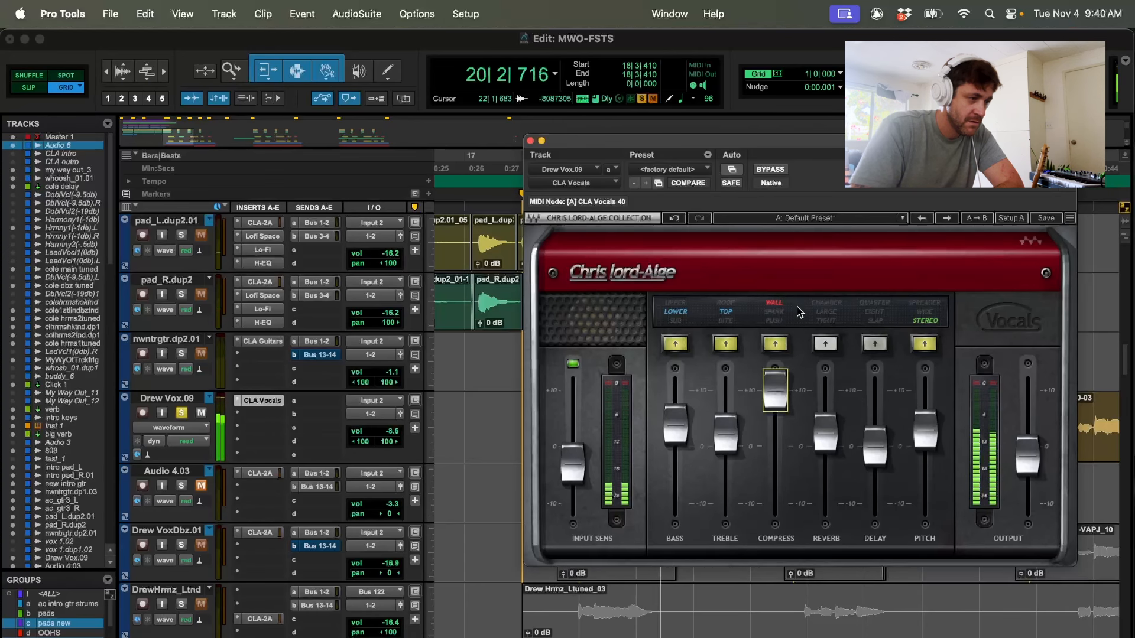
{"action": "key", "text": "space"}
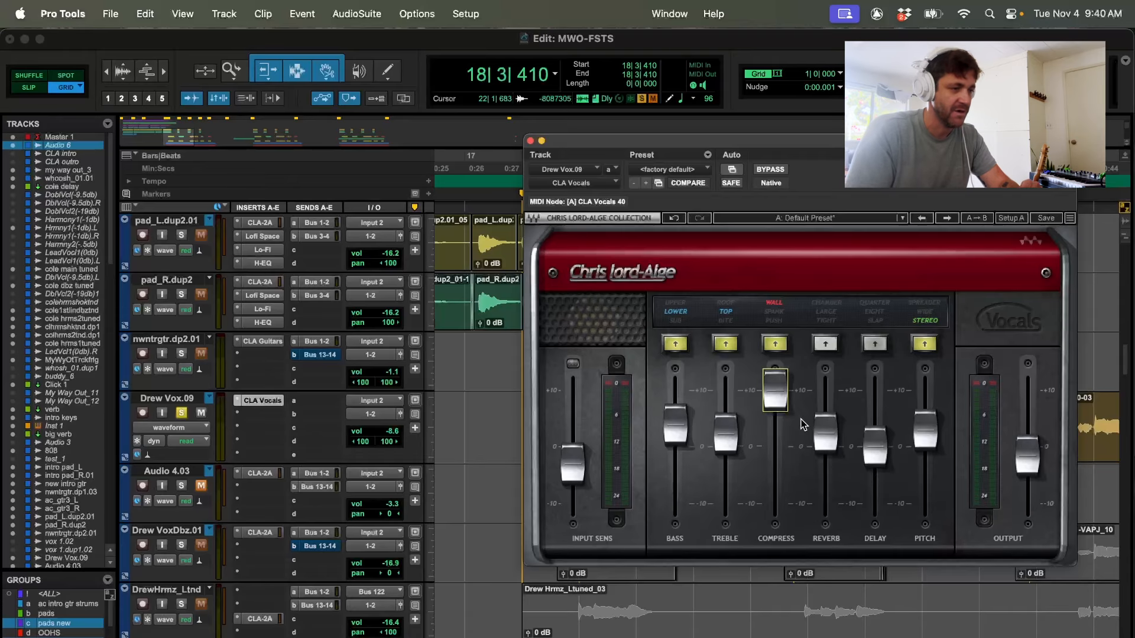
{"action": "left_click_drag", "start_coordinate": [774, 392], "coordinate": [774, 447]}
{"action": "key", "text": "space"}
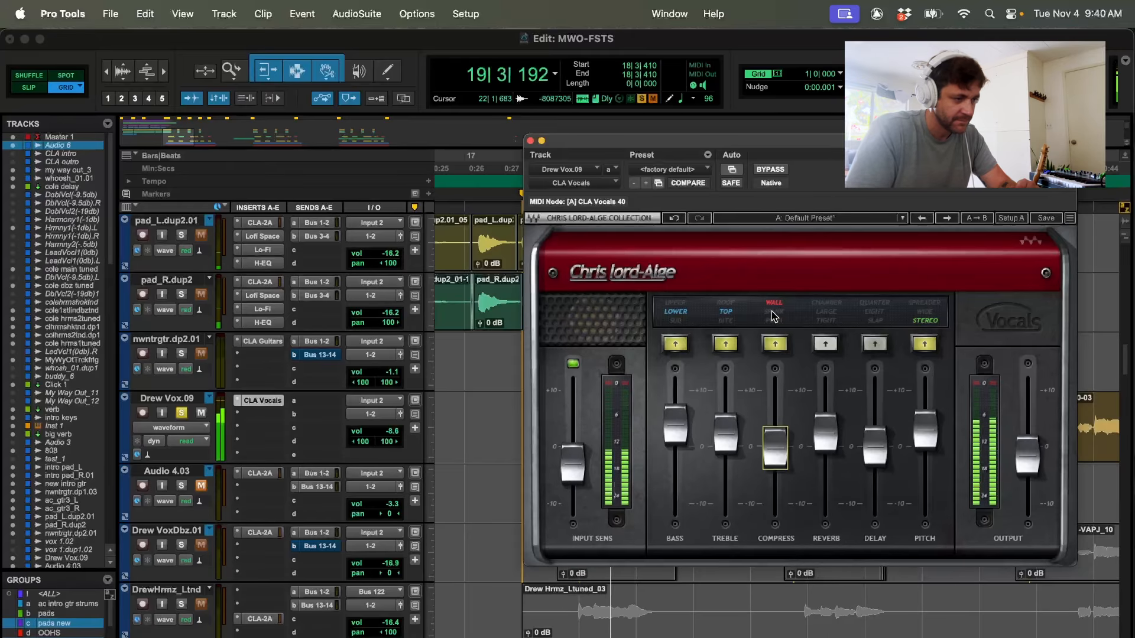
Switch the compression to Spank mode and audition the vocal with the compress fader raised to about 9
{"action": "left_click", "coordinate": [775, 345]}
{"action": "left_click_drag", "start_coordinate": [775, 448], "coordinate": [775, 393]}
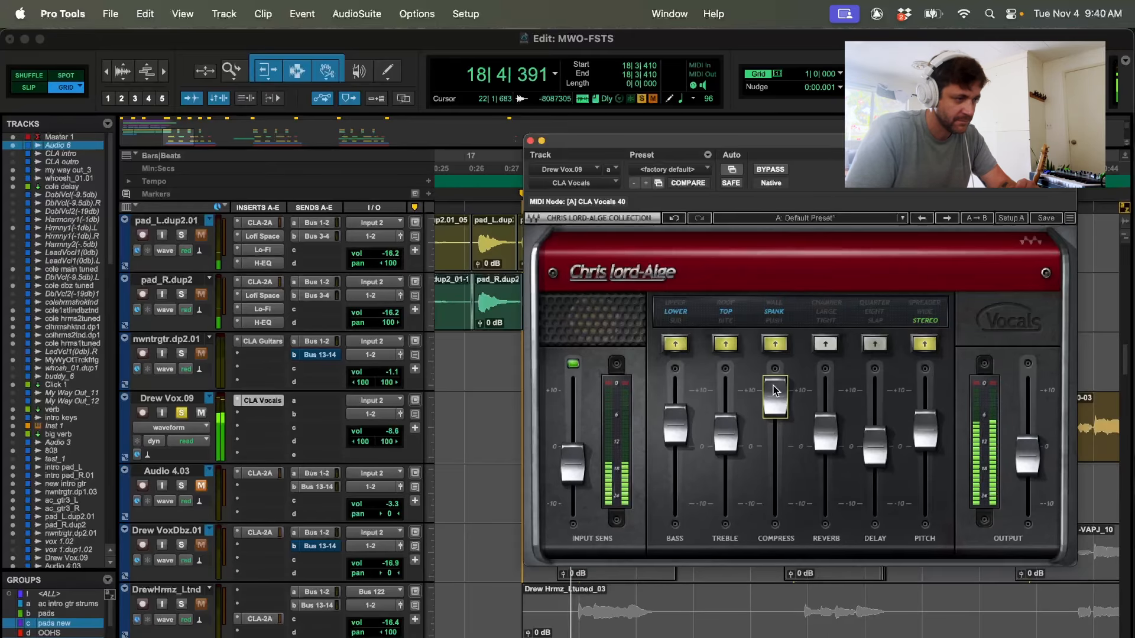
{"action": "key", "text": "space"}
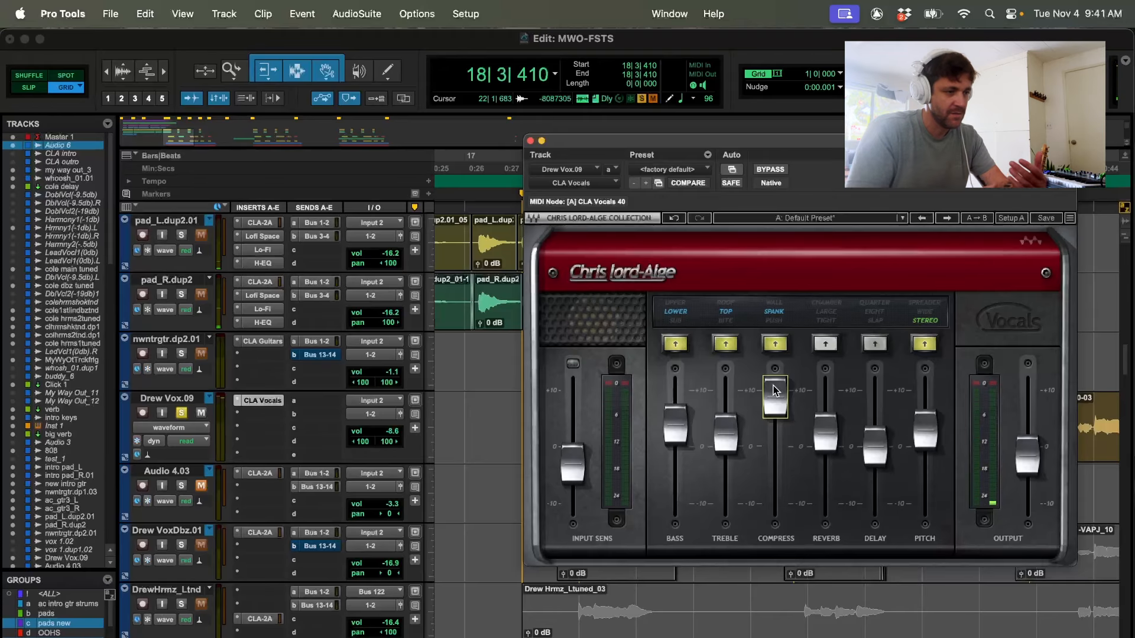
Set the compression to Push mode, audition it, and bring the compress fader down to slightly below 0
{"action": "left_click", "coordinate": [782, 325]}
{"action": "key", "text": "space"}
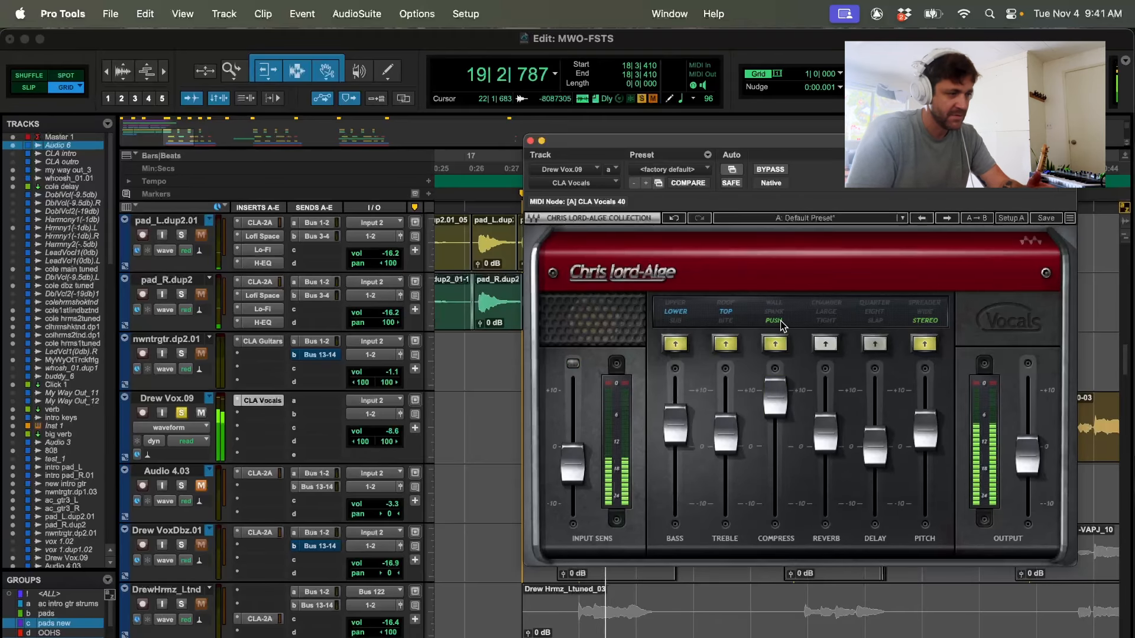
{"action": "key", "text": "space"}
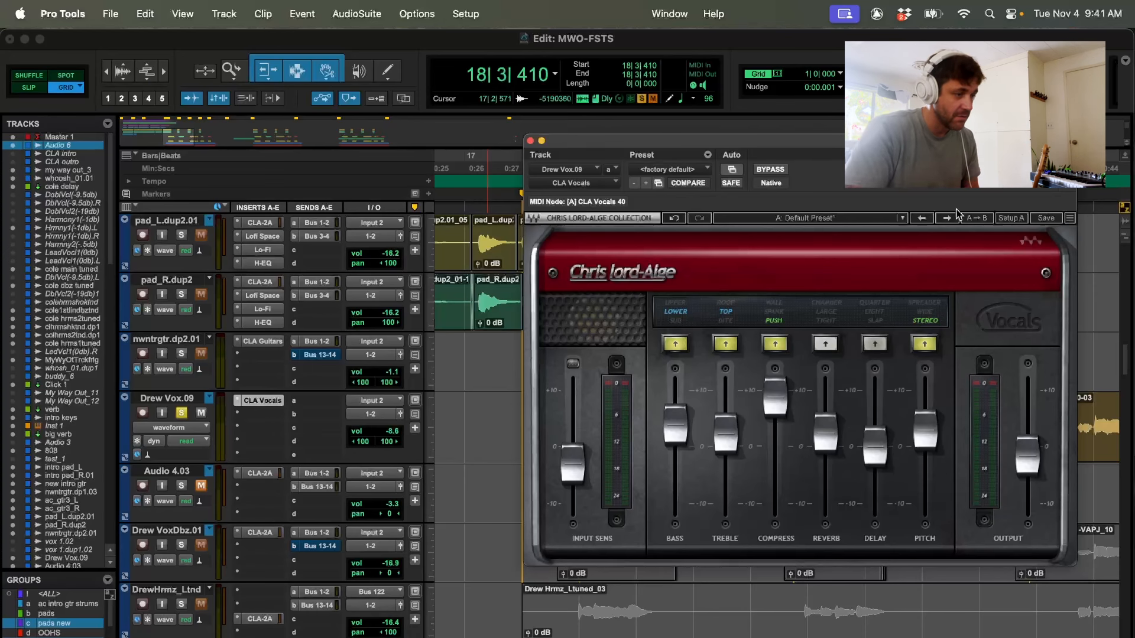
{"action": "left_click_drag", "start_coordinate": [775, 395], "coordinate": [775, 453]}
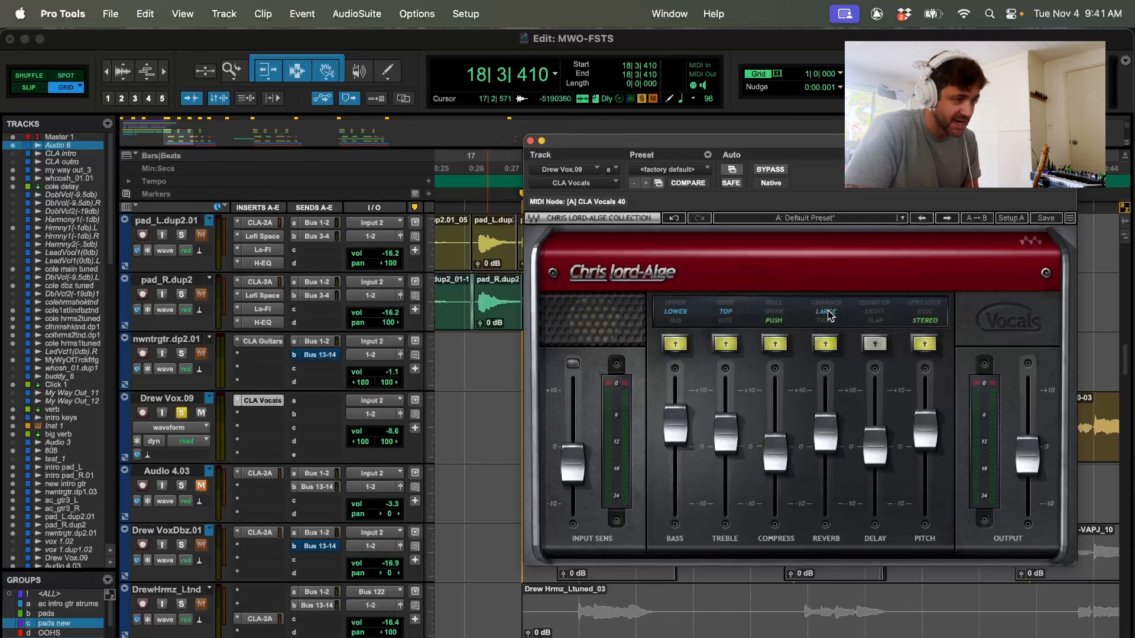
Enable the Large reverb at 4.4 and the Slap delay with its fader raised to about 9
{"action": "left_click_drag", "start_coordinate": [843, 442], "coordinate": [826, 422]}
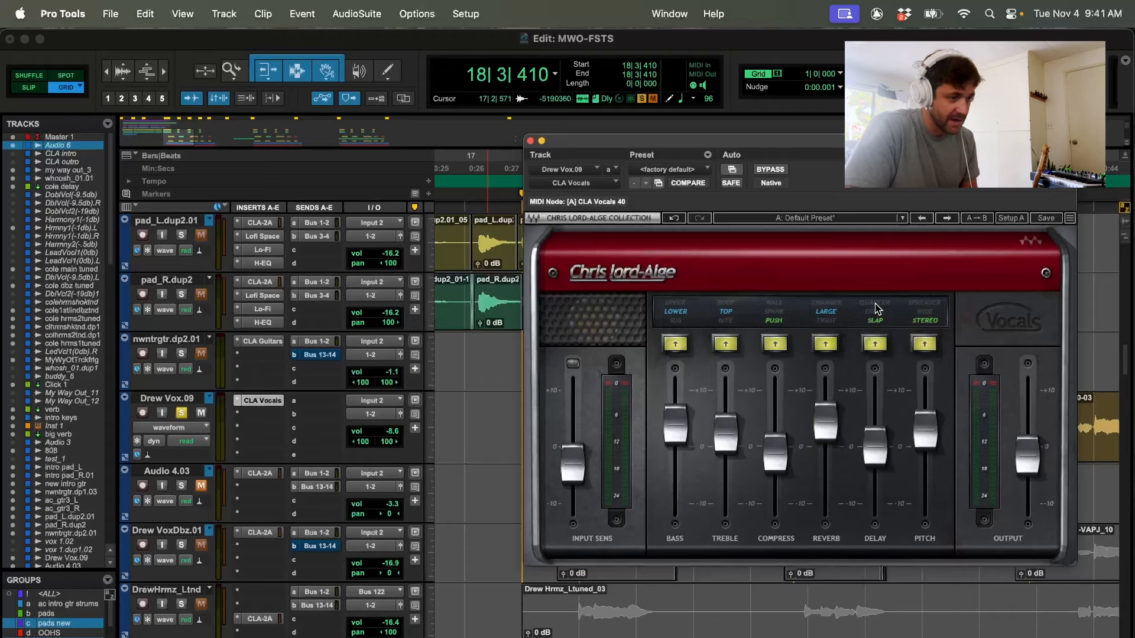
{"action": "left_click_drag", "start_coordinate": [875, 471], "coordinate": [875, 415]}
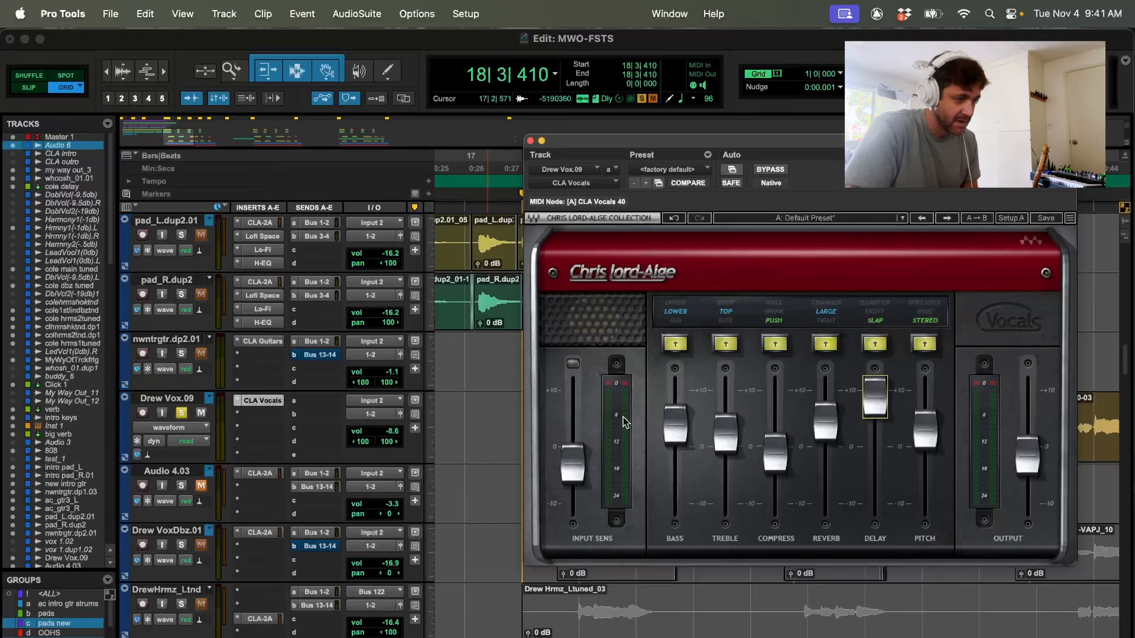
Play the vocal with the plug-in bypassed, nudge the compress fader slightly above 0, and reactivate the plug-in
{"action": "left_click", "coordinate": [772, 171]}
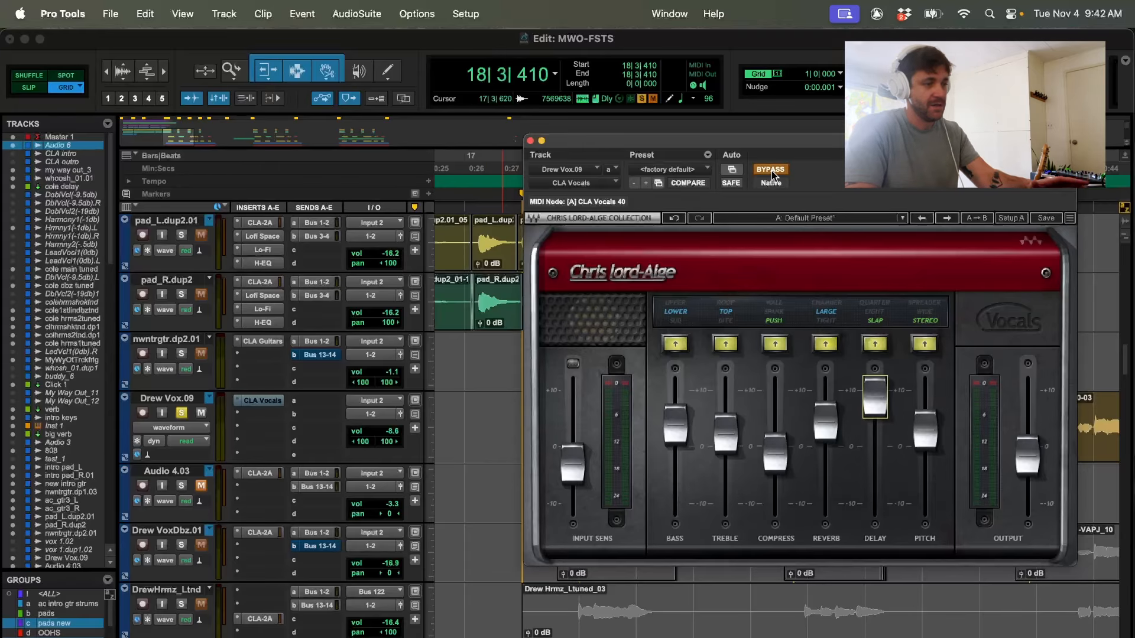
{"action": "key", "text": "space"}
{"action": "left_click_drag", "start_coordinate": [775, 455], "coordinate": [776, 440]}
{"action": "key", "text": "space"}
{"action": "left_click", "coordinate": [777, 171]}
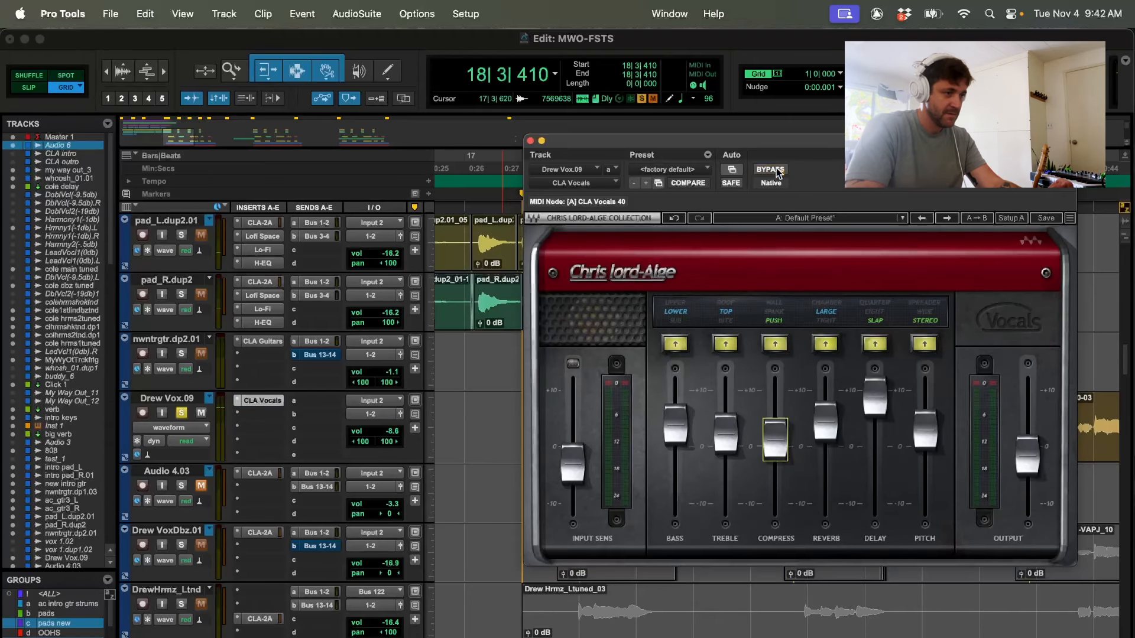
While the vocal plays, lower the reverb fader slightly and switch the reverb to Tight mode
{"action": "key", "text": "space"}
{"action": "left_click", "coordinate": [826, 421]}
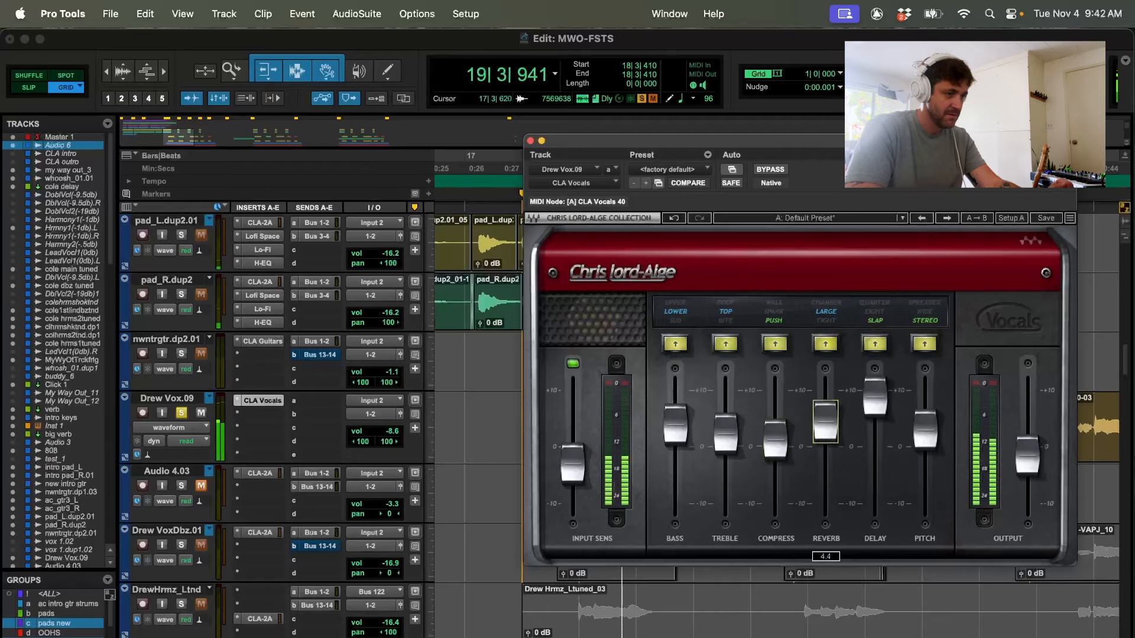
{"action": "left_click_drag", "start_coordinate": [825, 422], "coordinate": [826, 435]}
{"action": "left_click", "coordinate": [828, 321]}
{"action": "key", "text": "space"}
Lower the delay fader to 0.9, switch the delay to Eight, and audition the vocal
{"action": "left_click_drag", "start_coordinate": [875, 397], "coordinate": [859, 437]}
{"action": "left_click", "coordinate": [885, 320]}
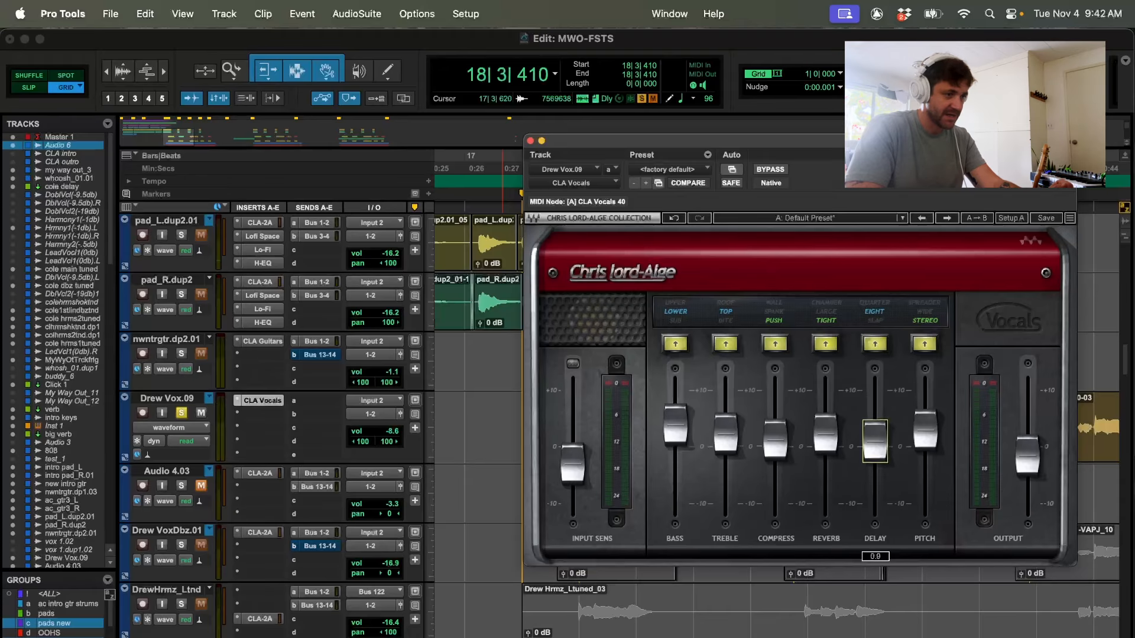
{"action": "key", "text": "space"}
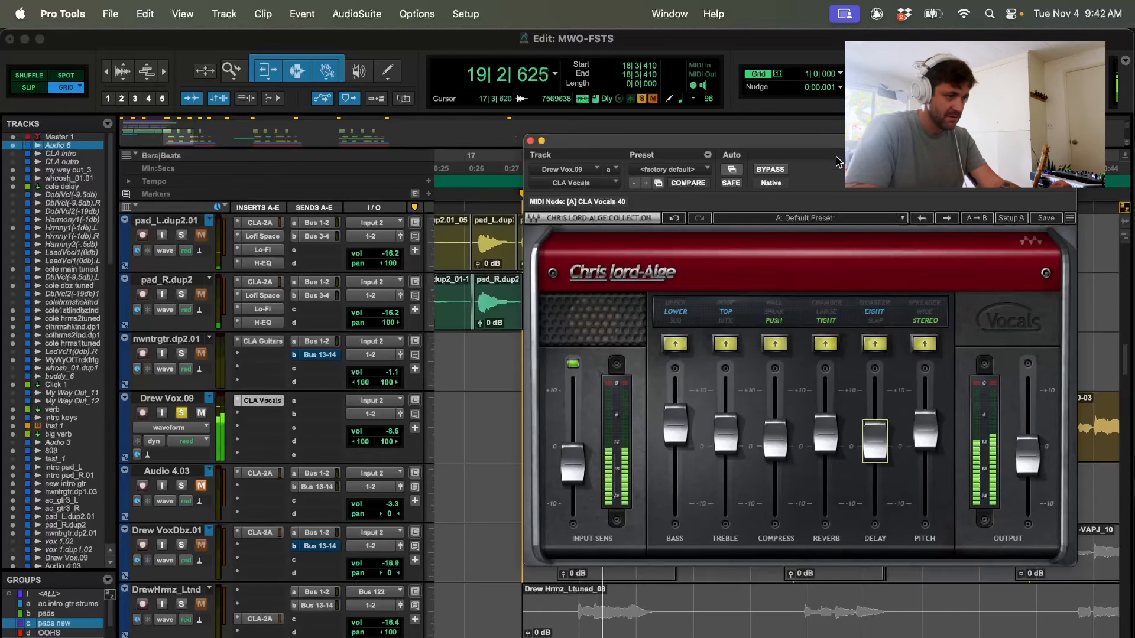
{"action": "key", "text": "space"}
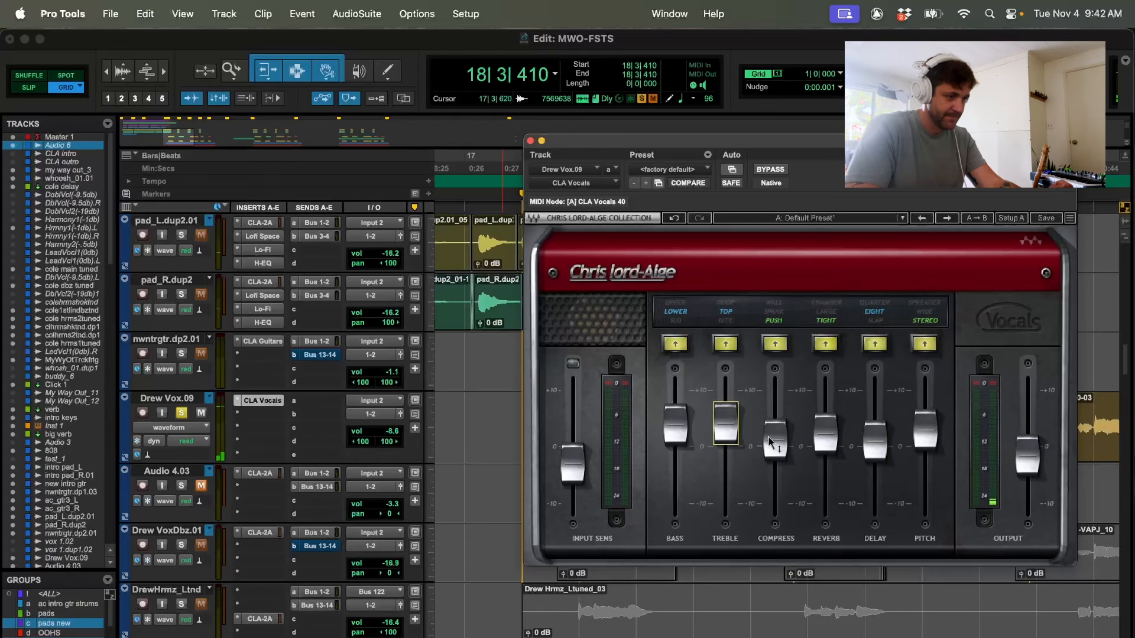
Raise the treble fader slightly and the compress fader to about 5, and compare the bypassed and processed vocal
{"action": "left_click_drag", "start_coordinate": [775, 441], "coordinate": [776, 418]}
{"action": "left_click", "coordinate": [776, 168]}
{"action": "key", "text": "space"}
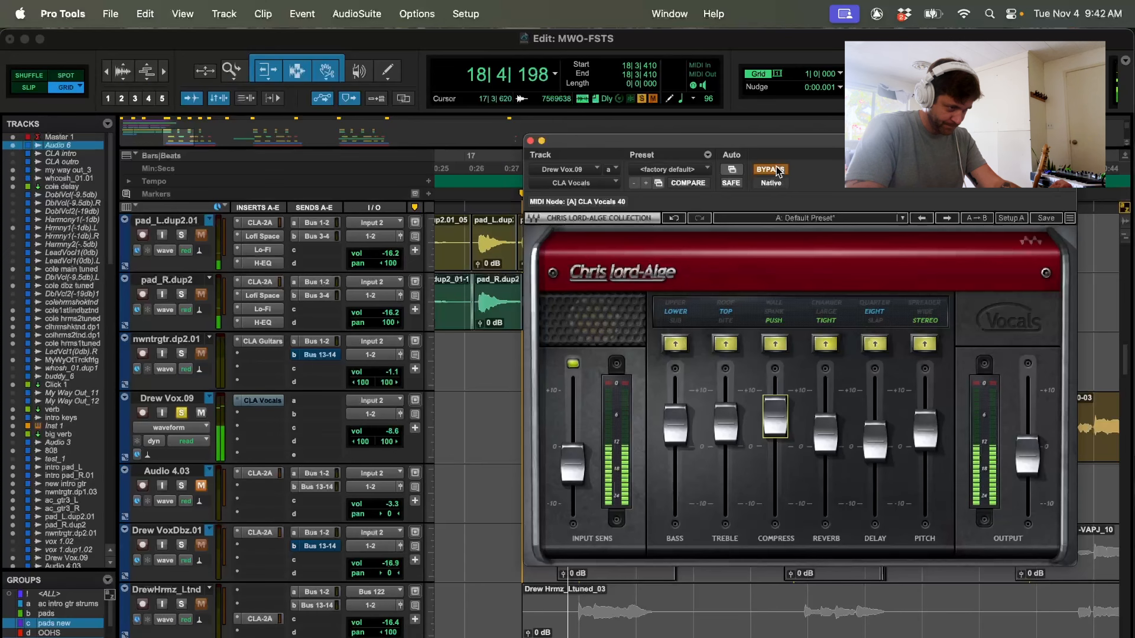
{"action": "key", "text": "space"}
{"action": "left_click", "coordinate": [776, 168]}
{"action": "key", "text": "space"}
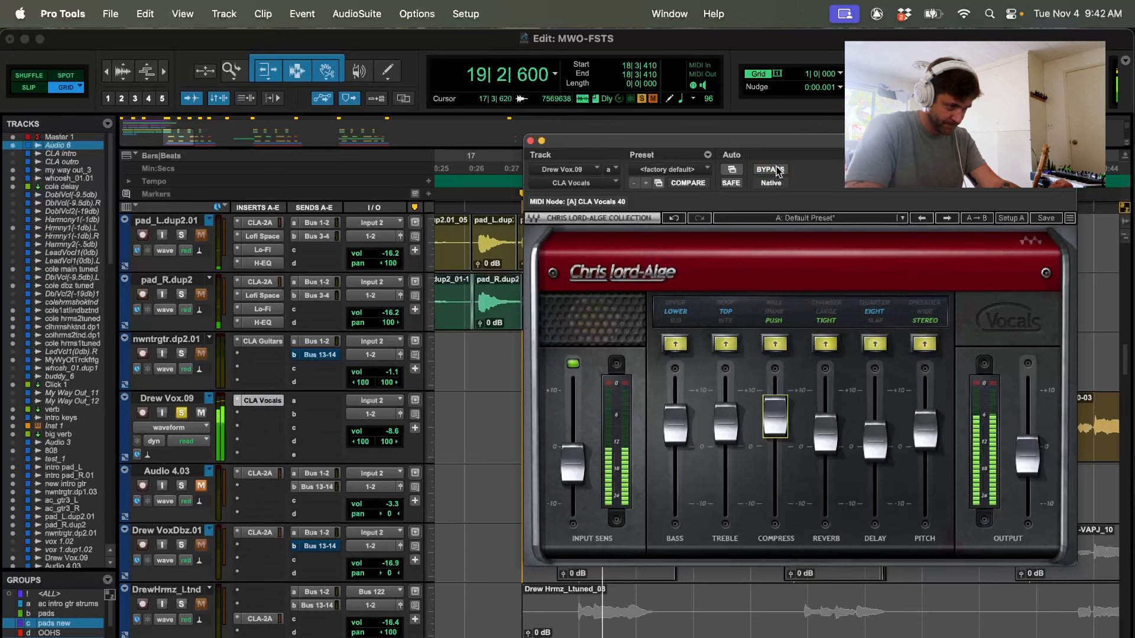
{"action": "key", "text": "space"}
Lower the pitch fader to 0.6 and compare the vocal with the plug-in bypassed and active
{"action": "left_click_drag", "start_coordinate": [925, 429], "coordinate": [925, 443]}
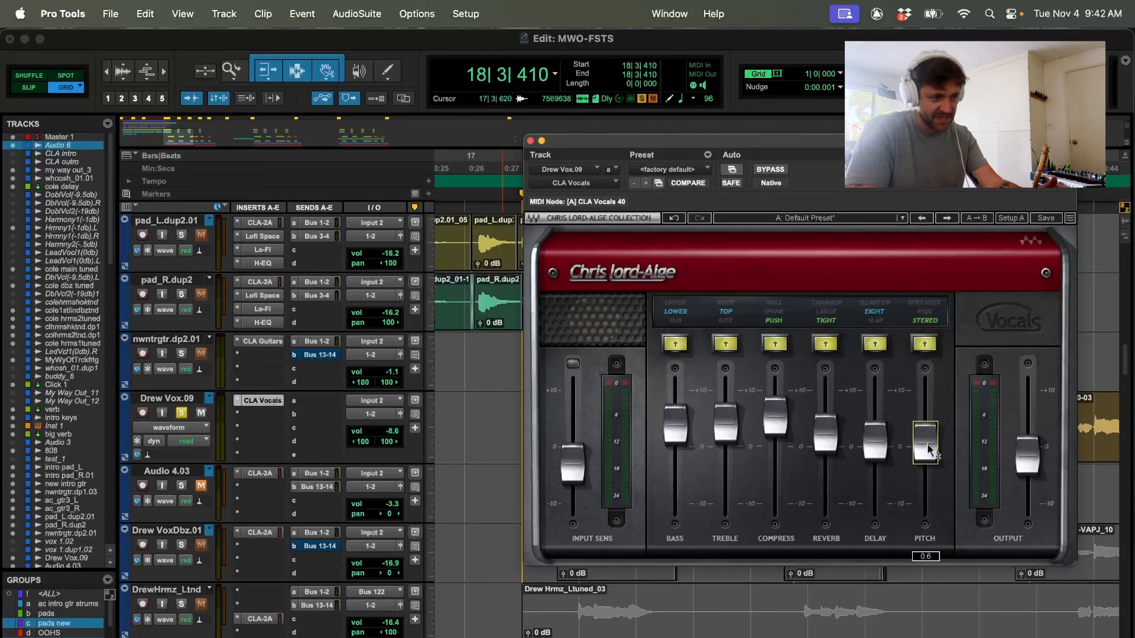
{"action": "left_click", "coordinate": [770, 170]}
{"action": "key", "text": "space"}
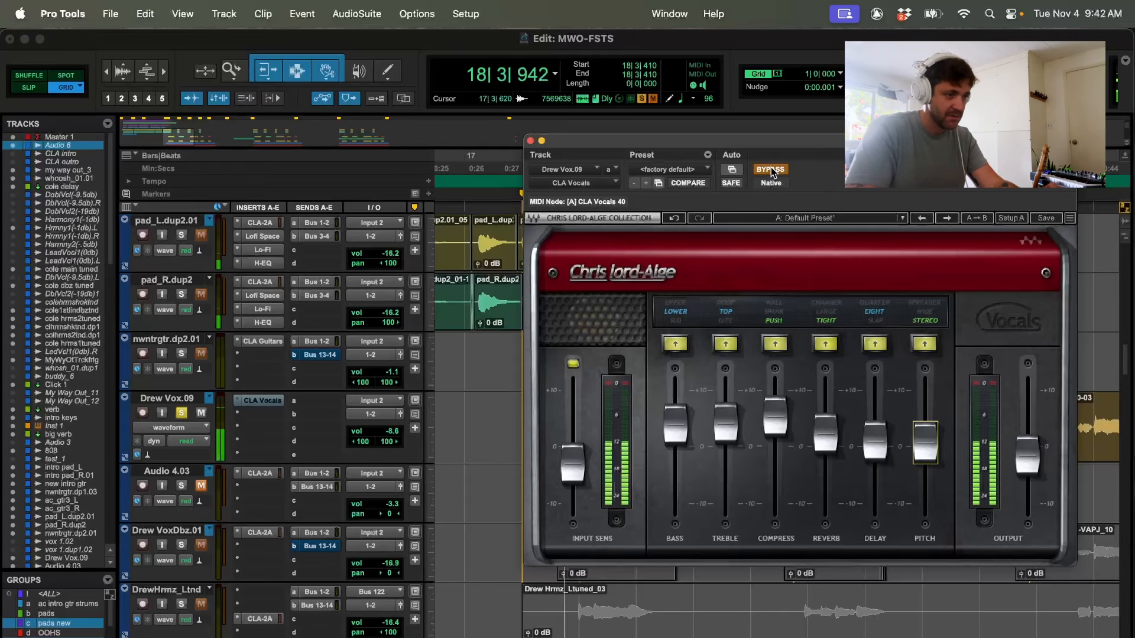
{"action": "key", "text": "space"}
{"action": "left_click", "coordinate": [770, 169]}
{"action": "key", "text": "space"}
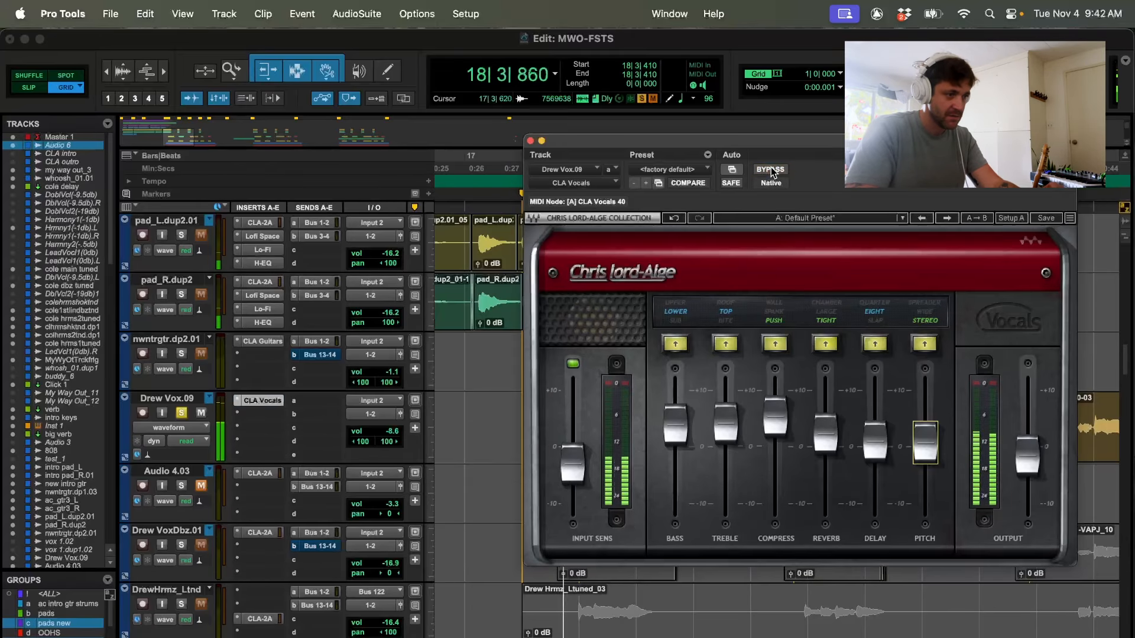
{"action": "key", "text": "space"}
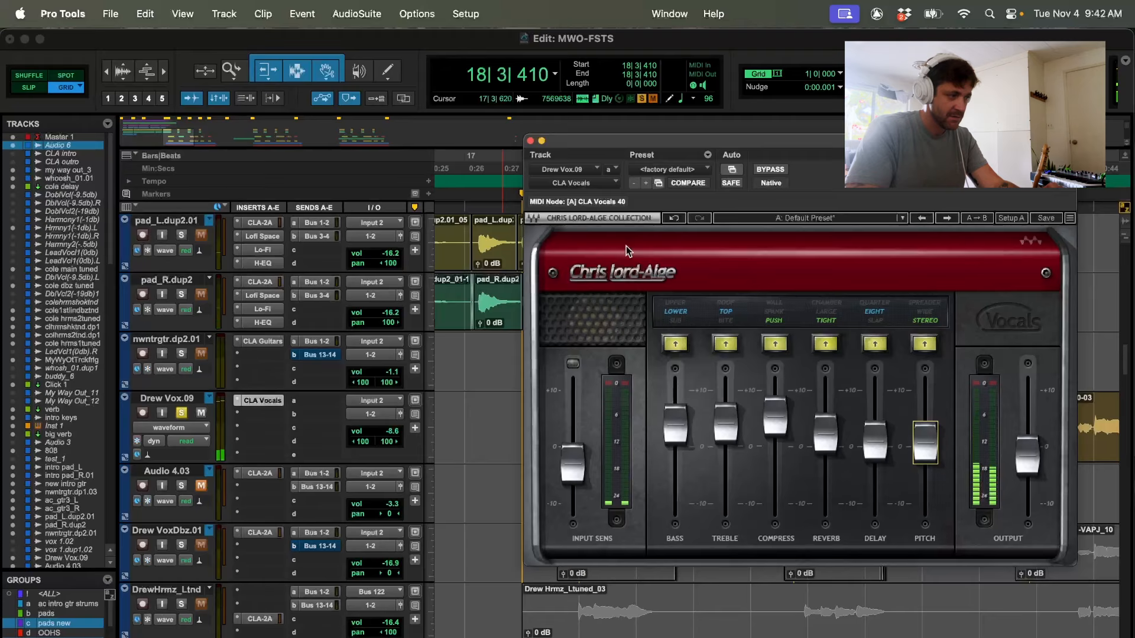
Unsolo the lead vocal track and compare the bypassed and processed vocal within the full mix
{"action": "left_click", "coordinate": [182, 413]}
{"action": "left_click", "coordinate": [770, 170]}
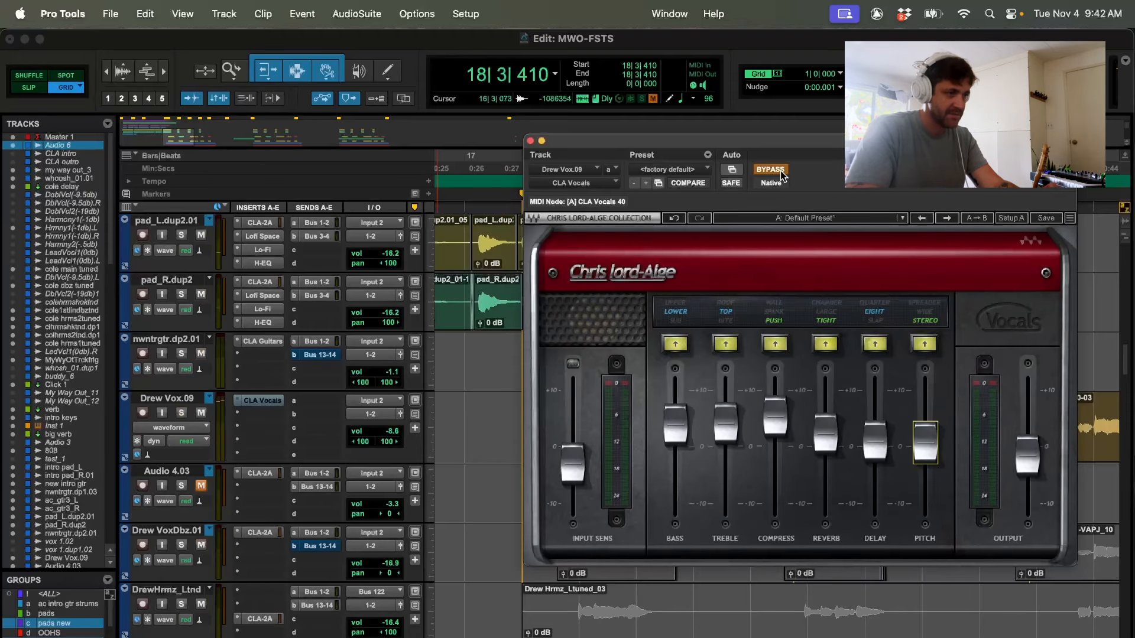
{"action": "key", "text": "space"}
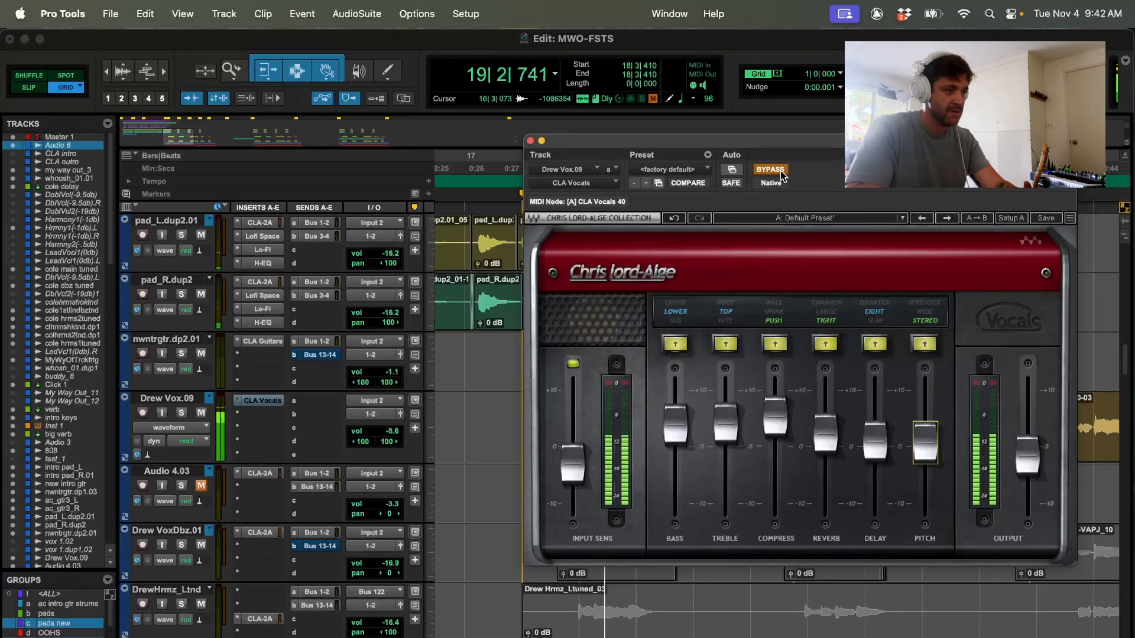
{"action": "key", "text": "space"}
{"action": "left_click", "coordinate": [780, 170]}
{"action": "key", "text": "space"}
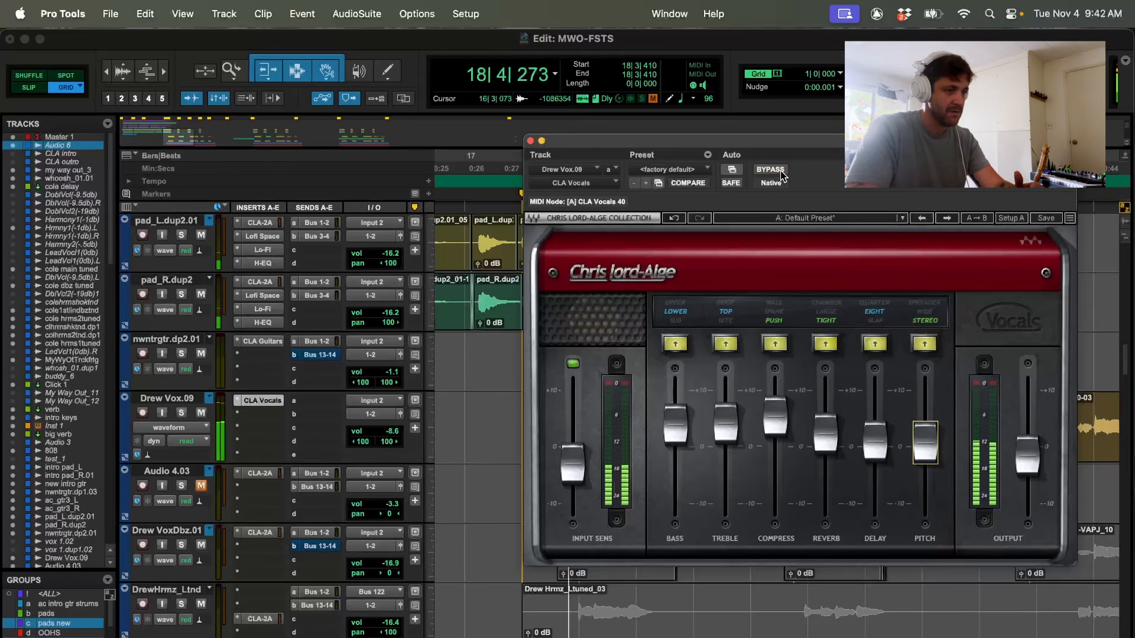
{"action": "key", "text": "space"}
Raise the lead vocal track's volume to -3.3 dB and compare bypassed and processed playback in the mix again
{"action": "left_click_drag", "start_coordinate": [384, 440], "coordinate": [387, 439]}
{"action": "left_click", "coordinate": [770, 170]}
{"action": "key", "text": "space"}
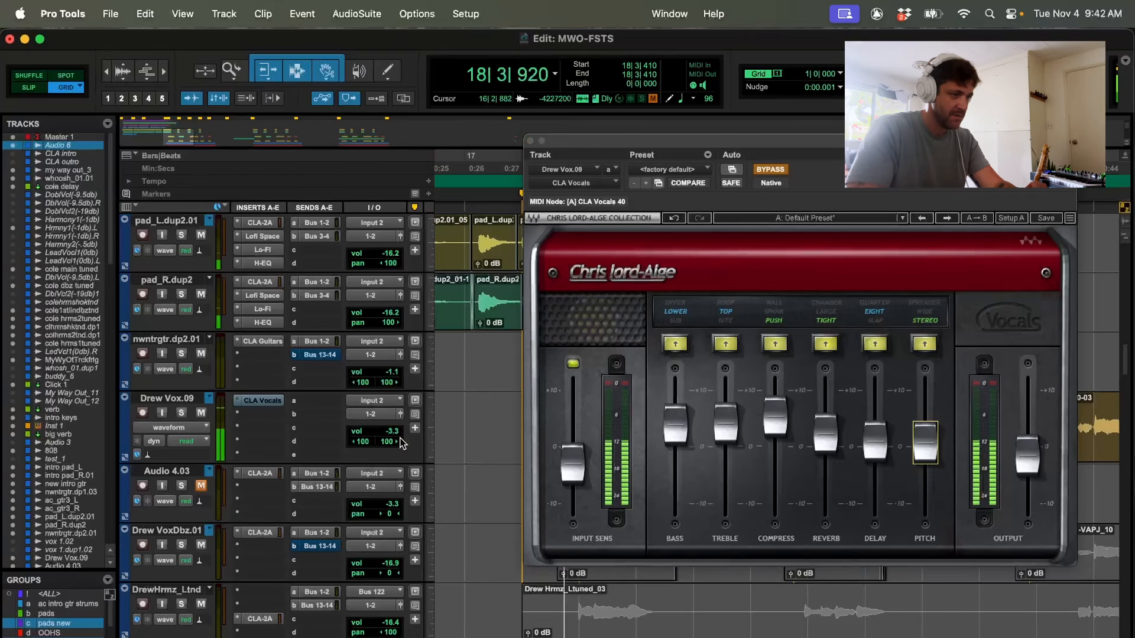
{"action": "key", "text": "space"}
{"action": "left_click", "coordinate": [771, 170]}
{"action": "key", "text": "space"}
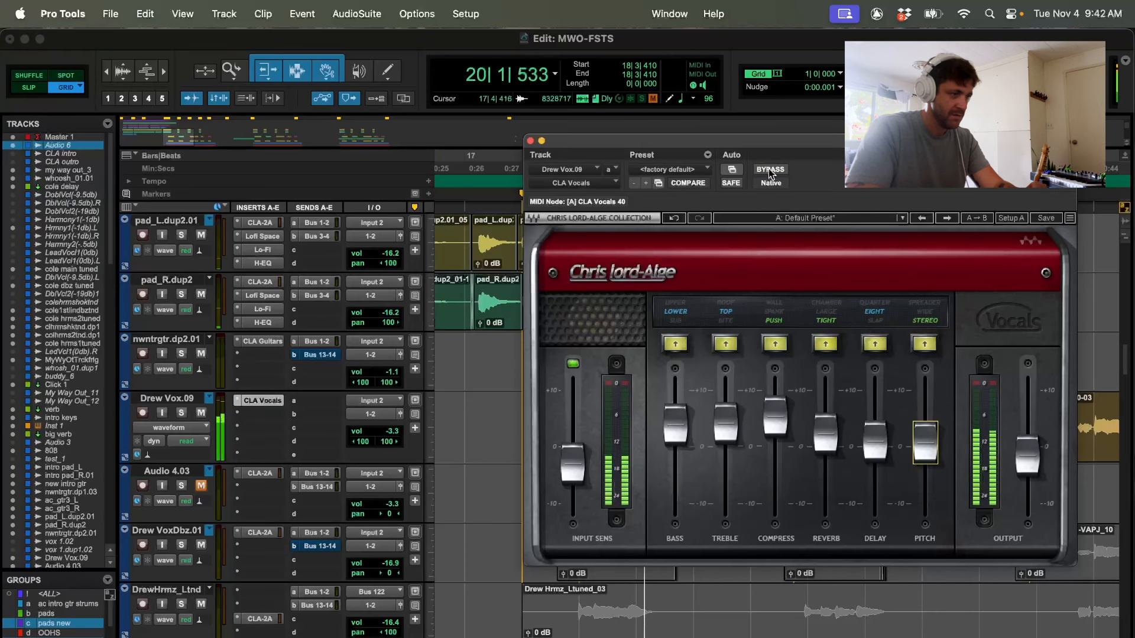
{"action": "key", "text": "space"}
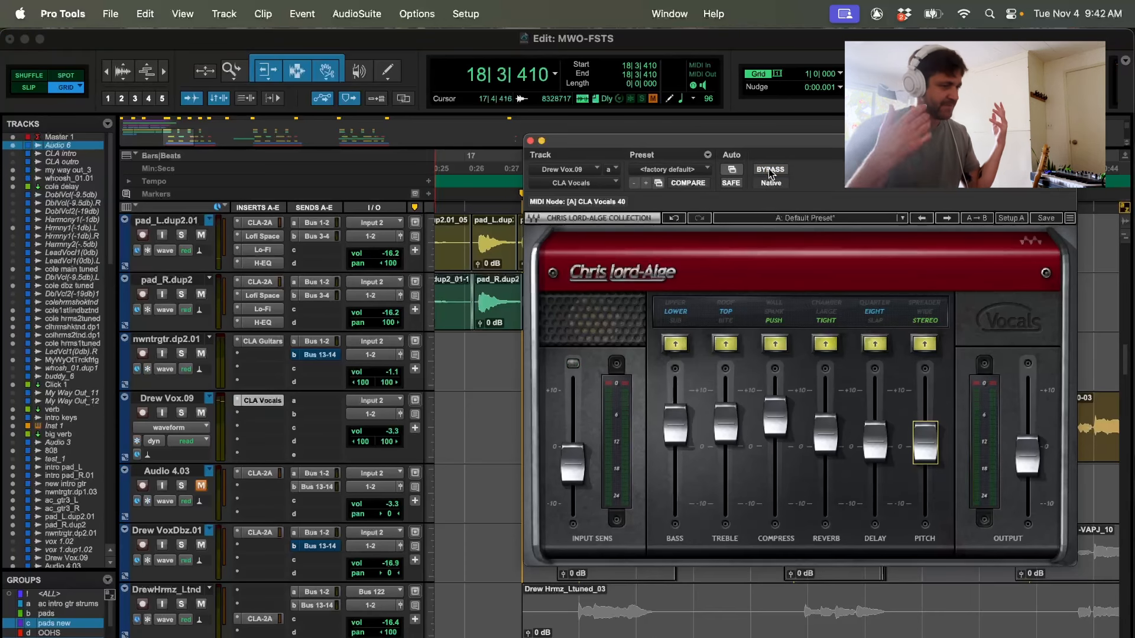